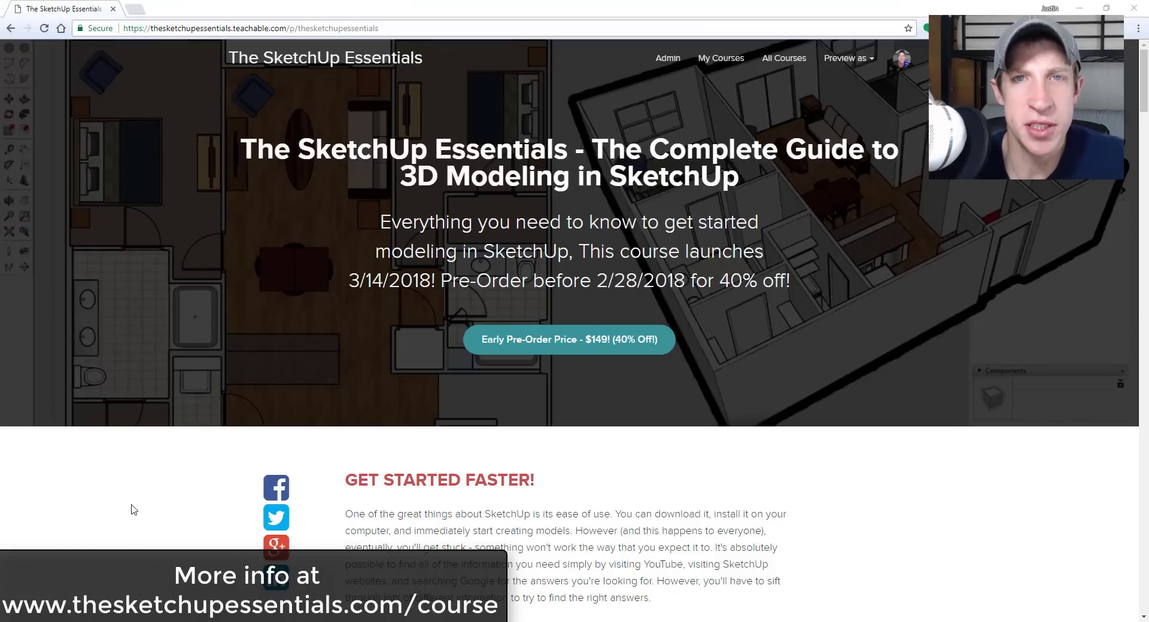
Read through the SketchUp course page, from the course overview and instructor details through the topics covered
scroll(135, 509, down, 6)
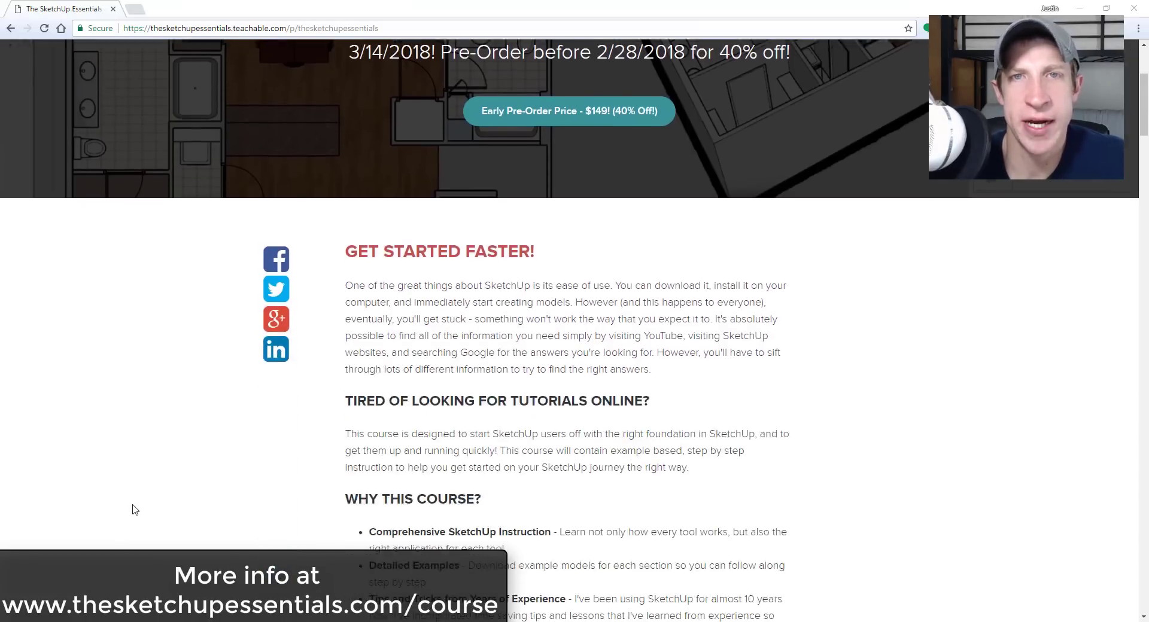
scroll(179, 413, down, 9)
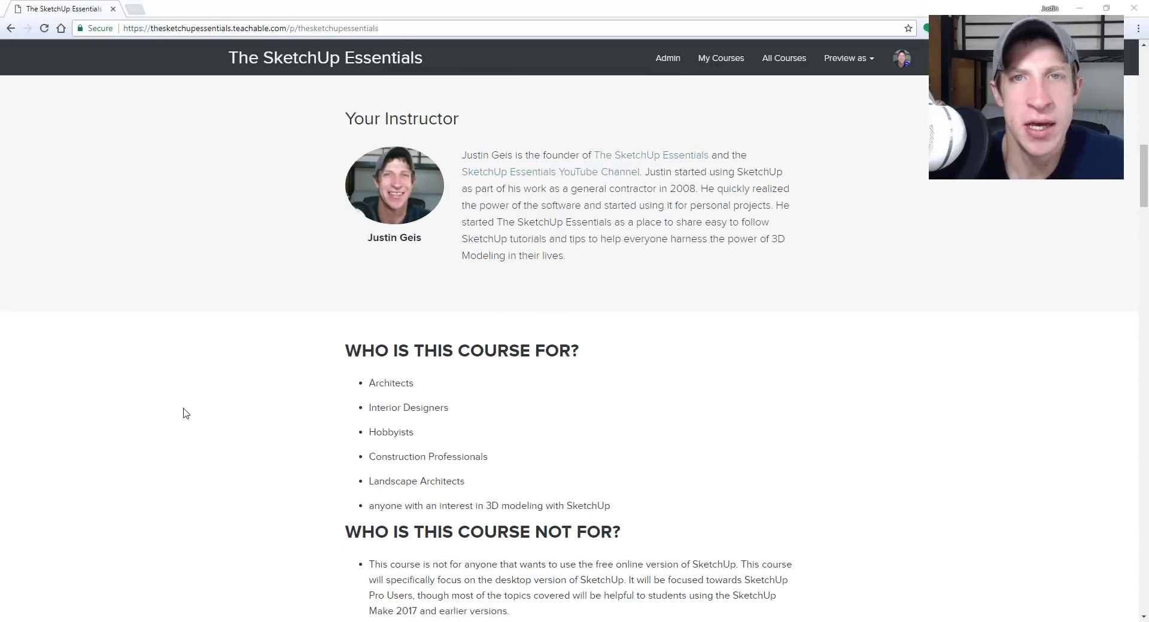
scroll(186, 413, down, 4)
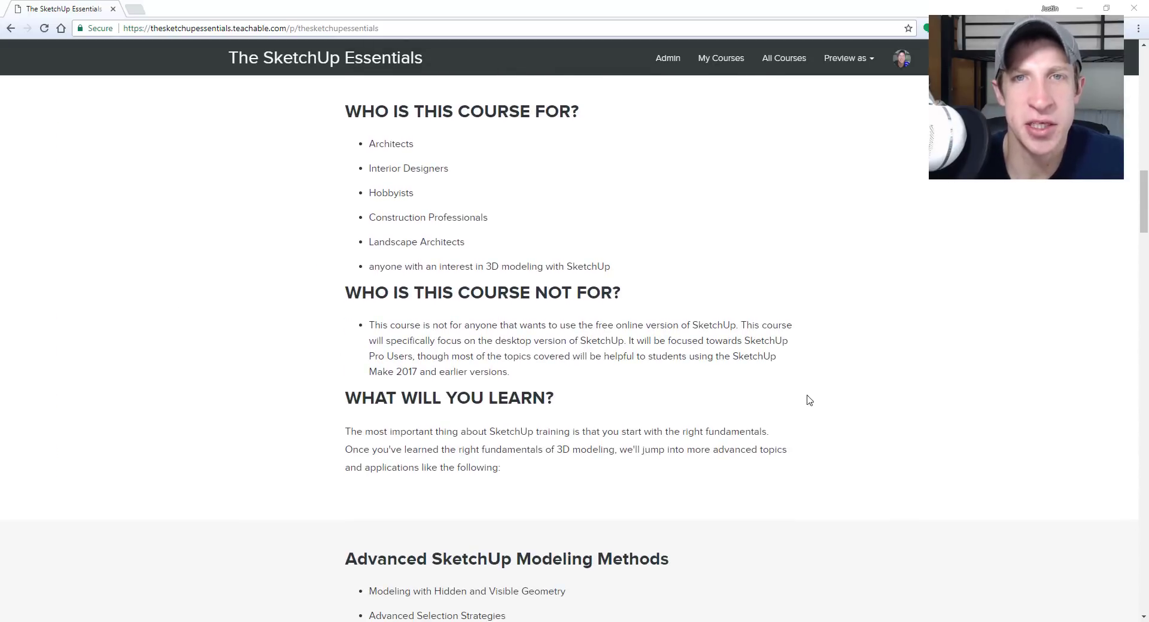
scroll(899, 373, down, 6)
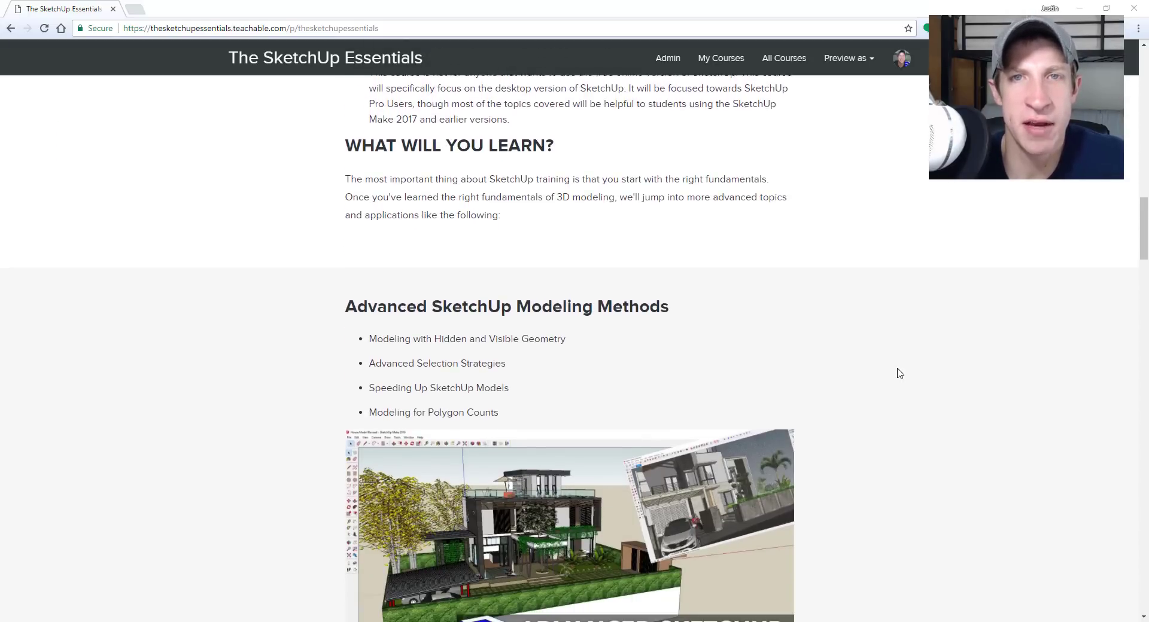
scroll(900, 373, down, 2)
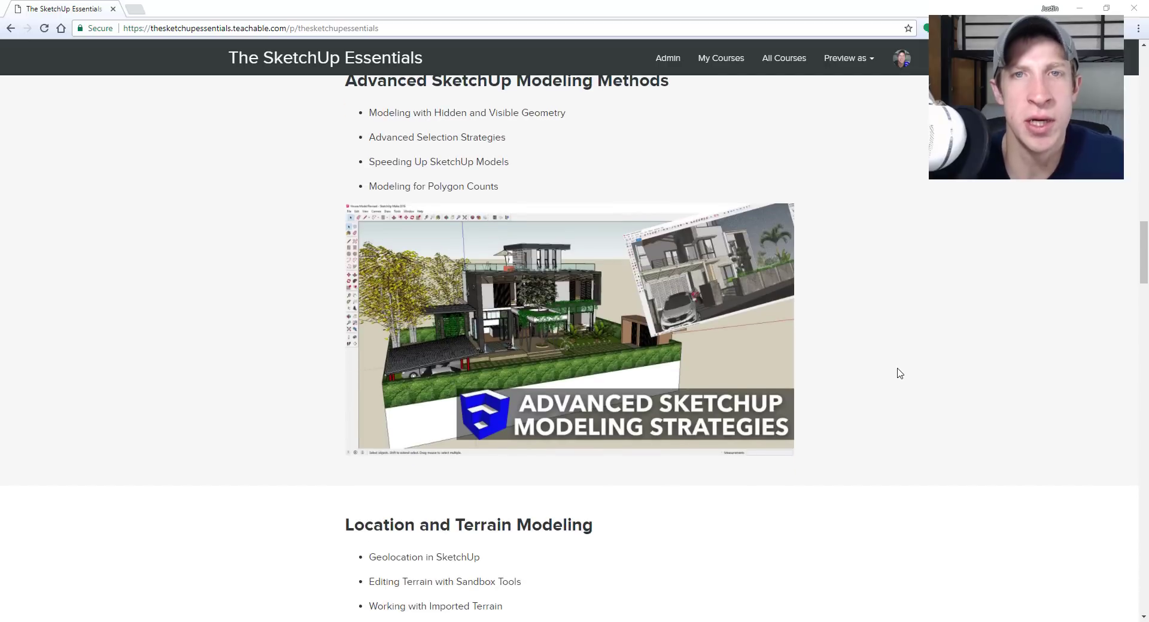
scroll(900, 373, down, 6)
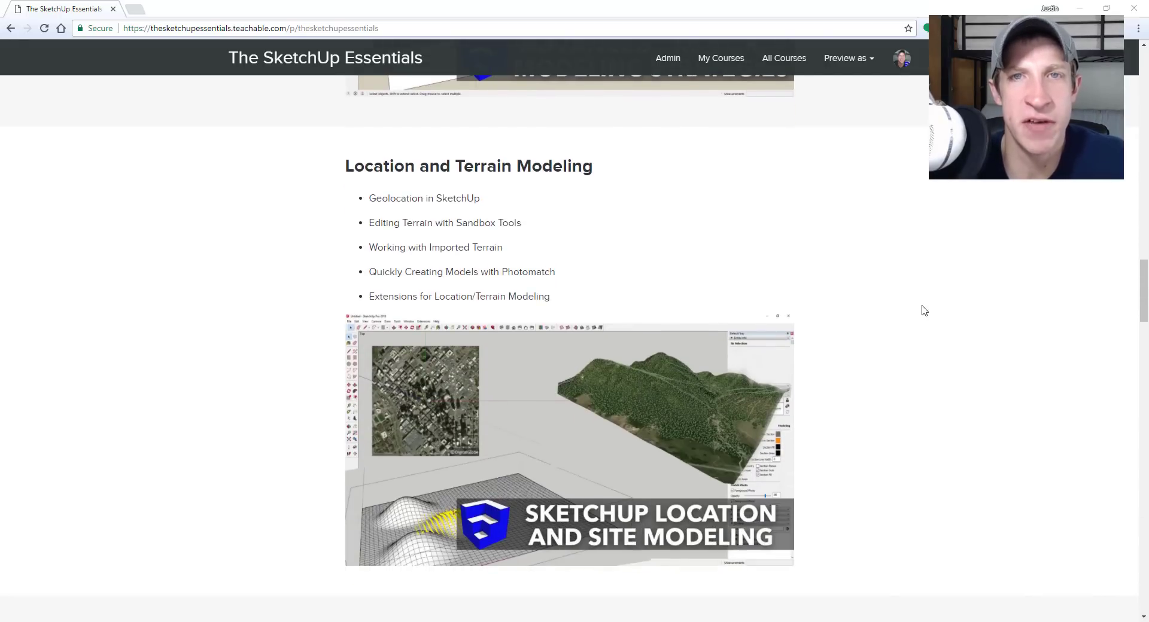
scroll(922, 309, down, 8)
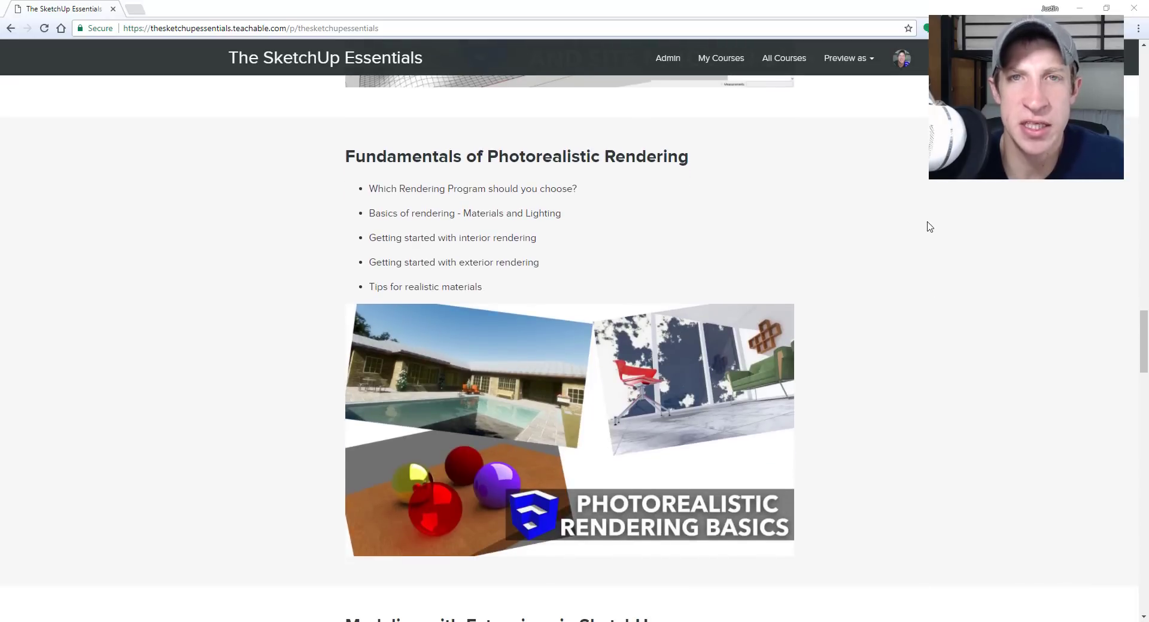
scroll(929, 226, down, 9)
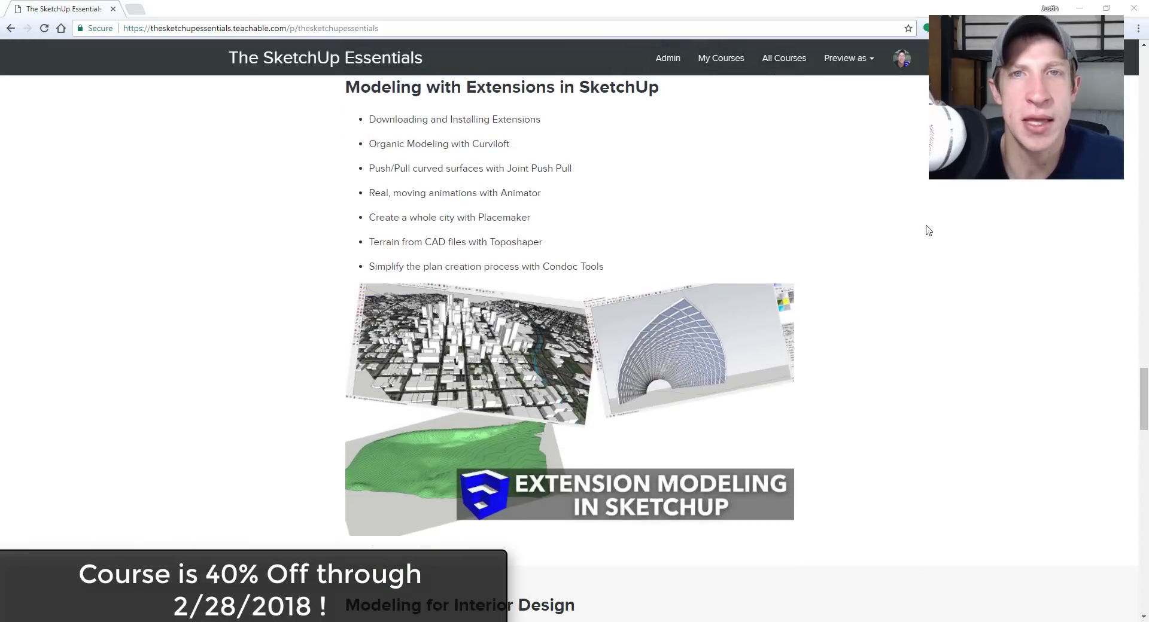
scroll(928, 230, down, 8)
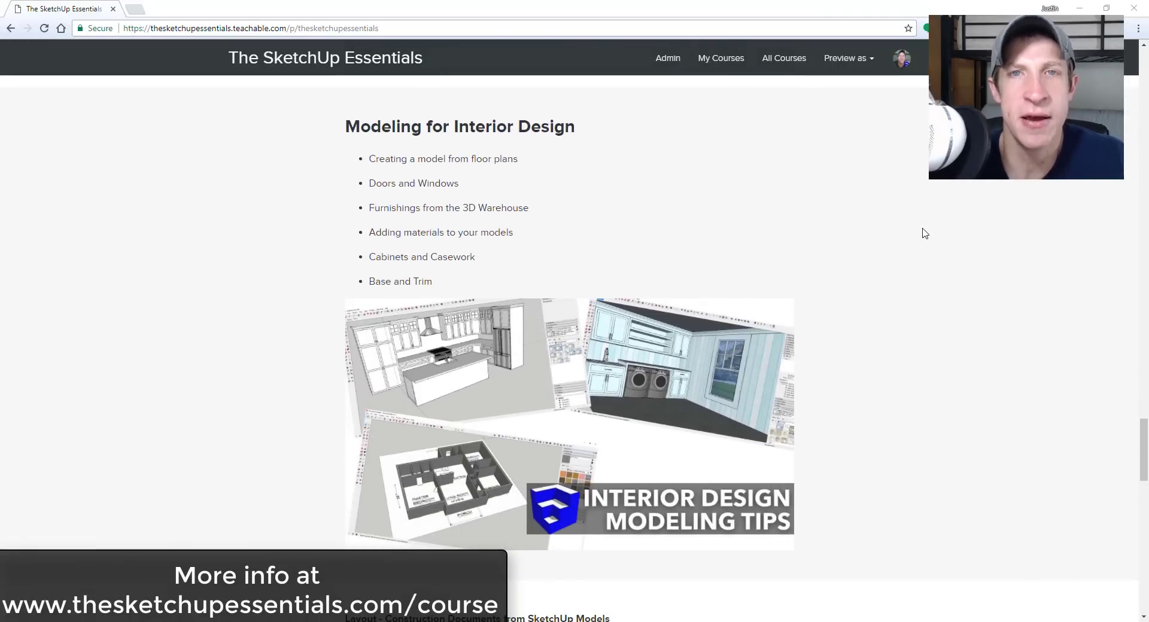
scroll(925, 233, down, 9)
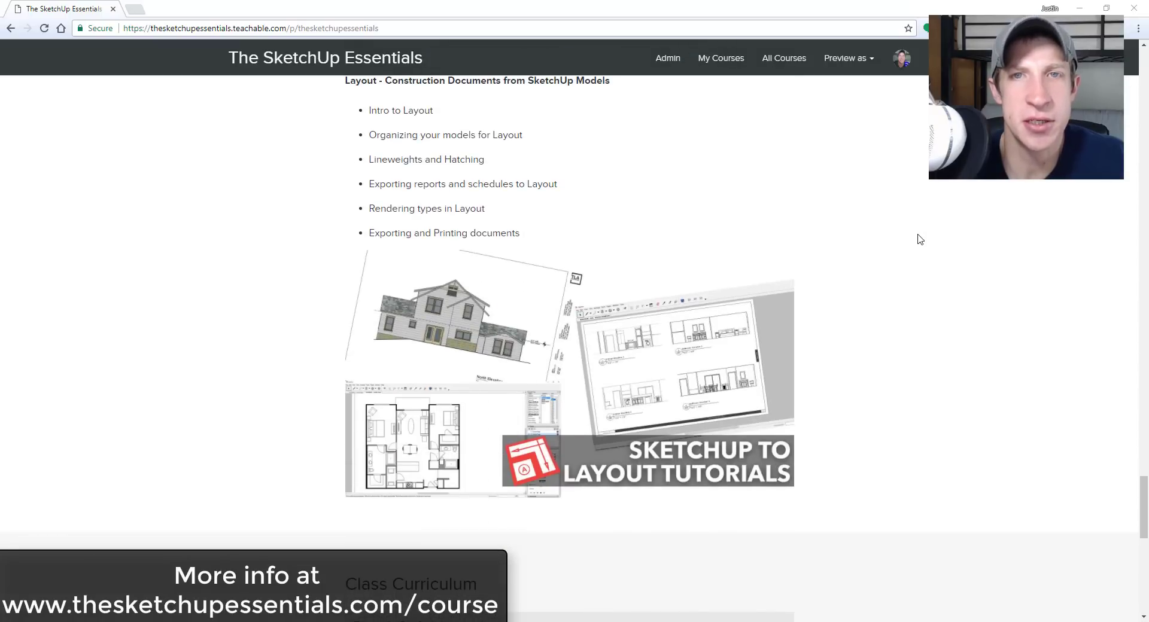
scroll(919, 237, down, 5)
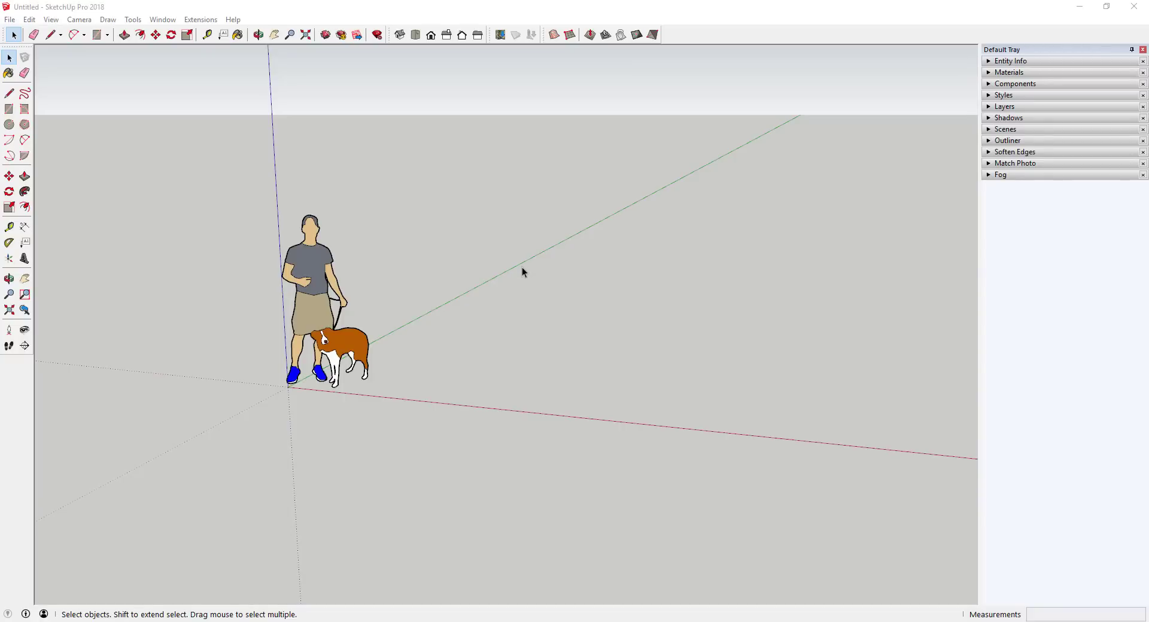
Switch to SketchUp and delete the default figure of the person with the dog at the origin
scroll(375, 264, down, 4)
scroll(464, 255, up, 3)
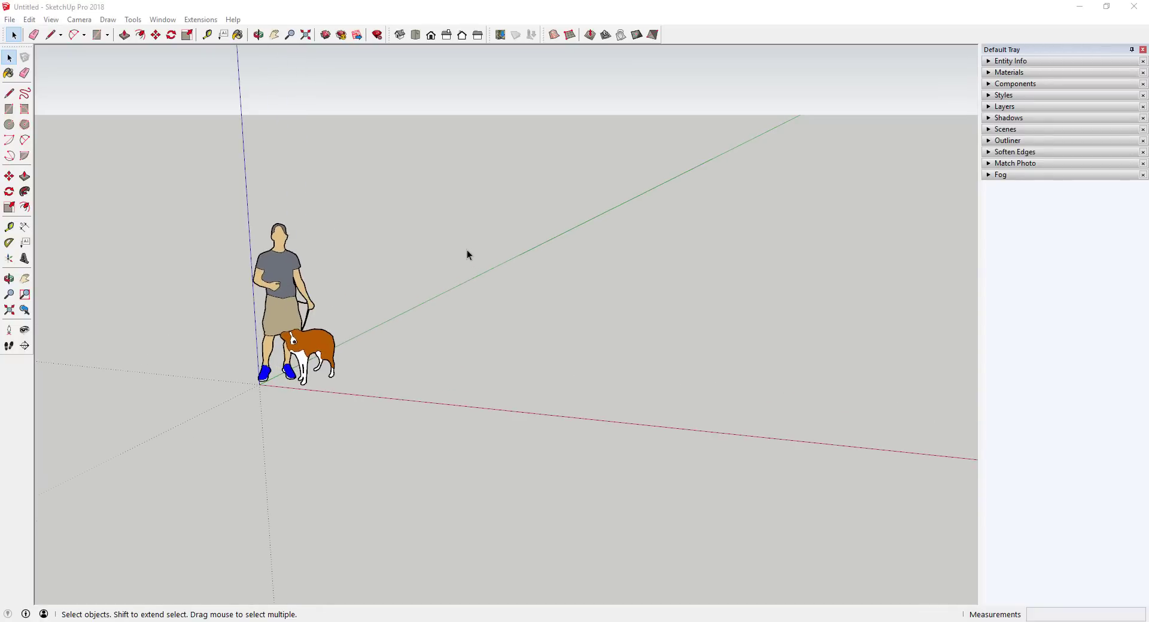
middle_drag(467, 254, 479, 188)
scroll(460, 258, down, 3)
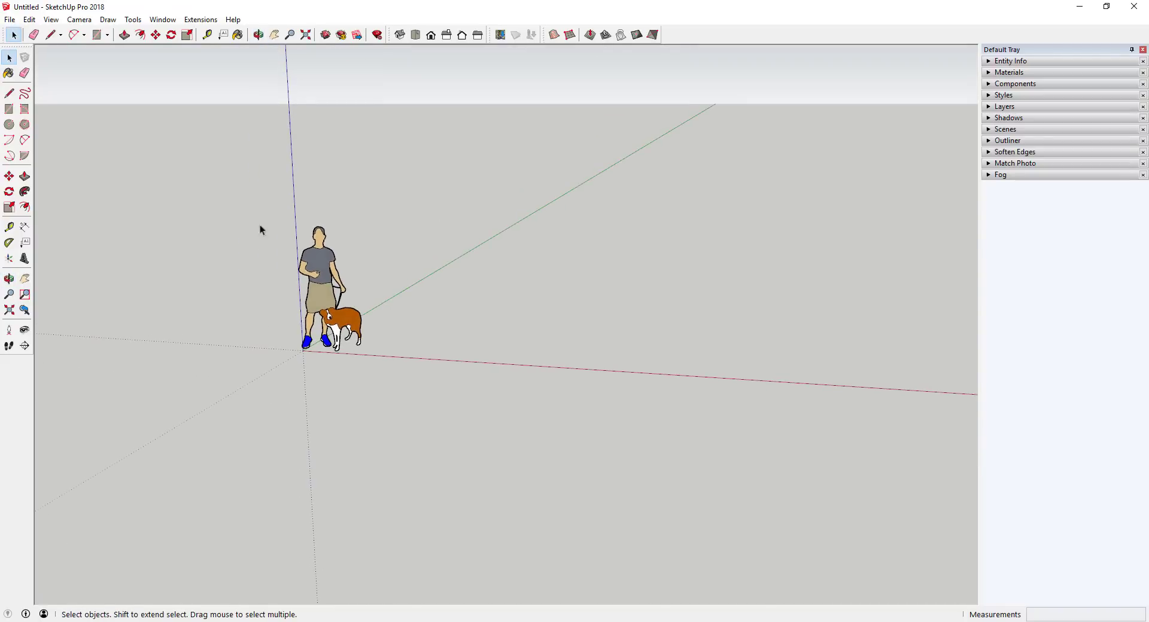
drag(260, 226, 386, 401)
key(Delete)
Create a flat 100' by 100' sandbox grid with 2' spacing, starting at the origin and running along the green and red axes
click(570, 34)
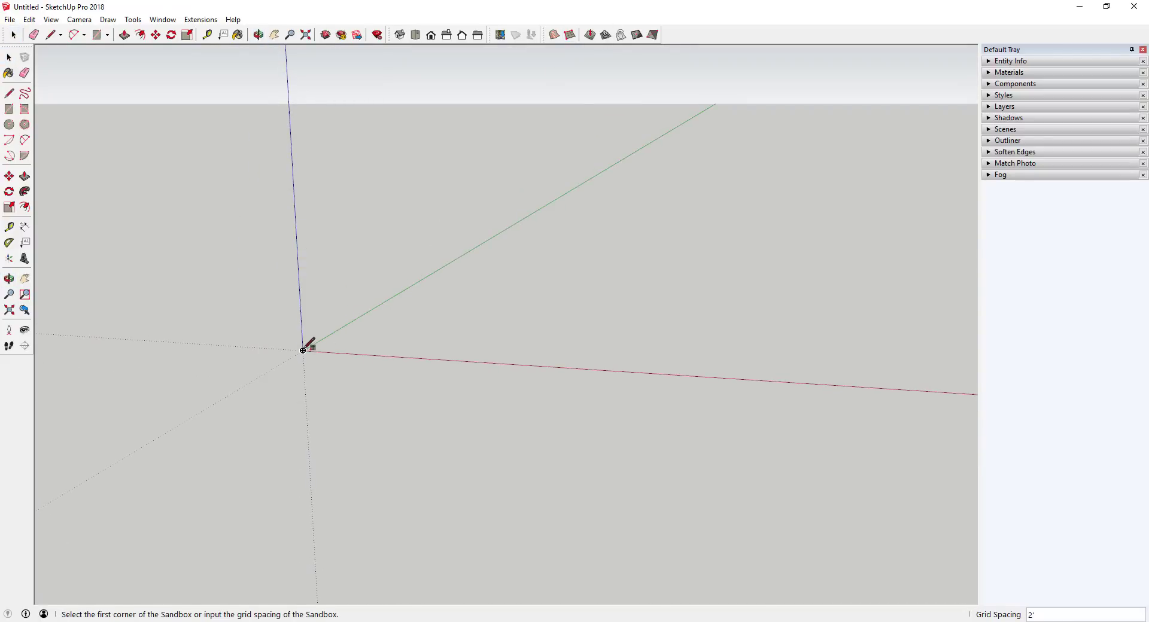
key(space)
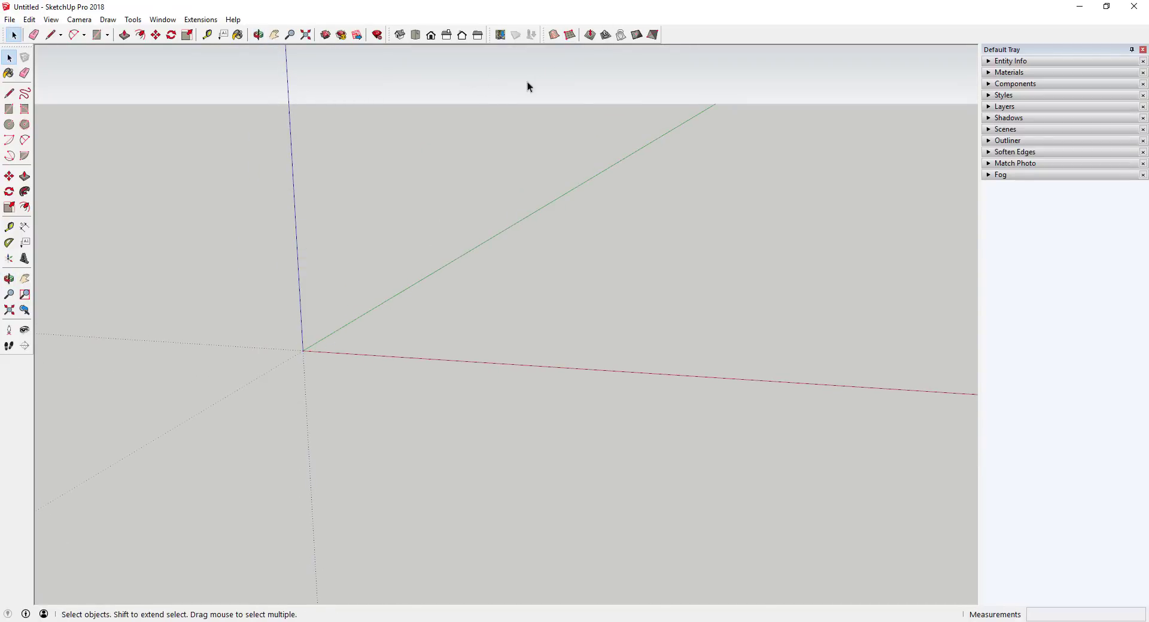
click(569, 36)
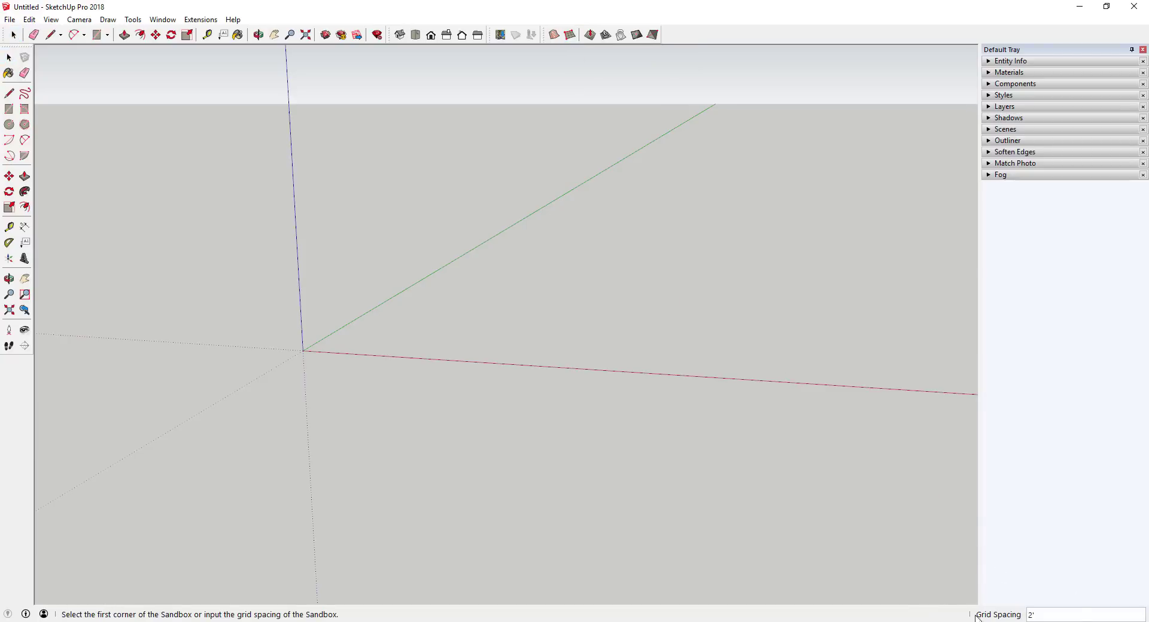
click(303, 351)
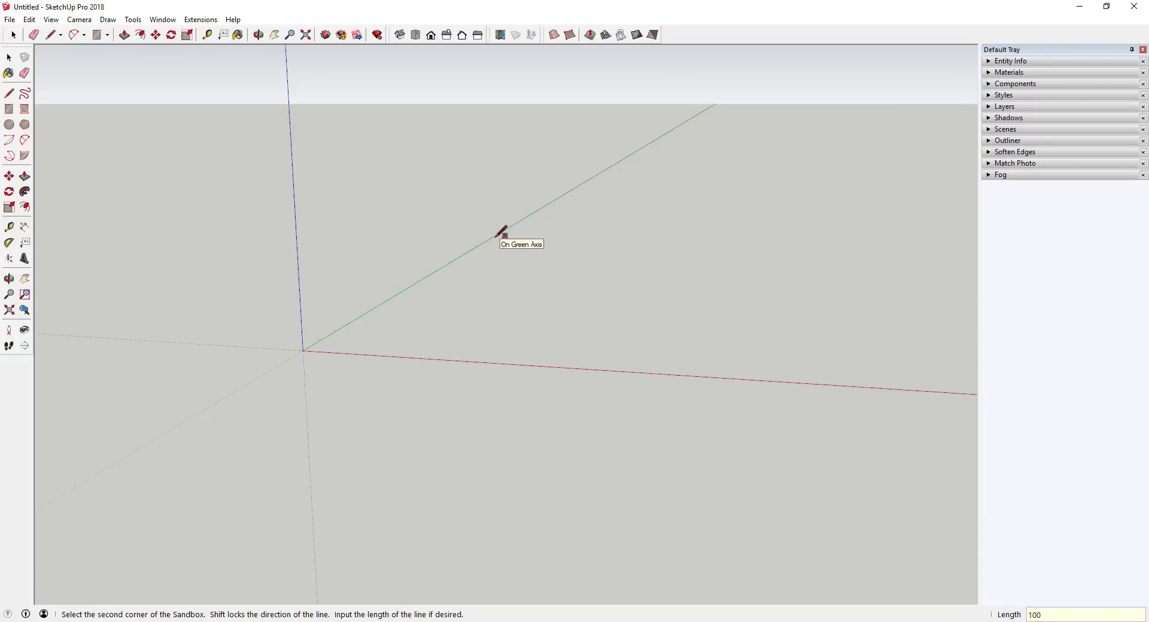
text(100)
key(Return)
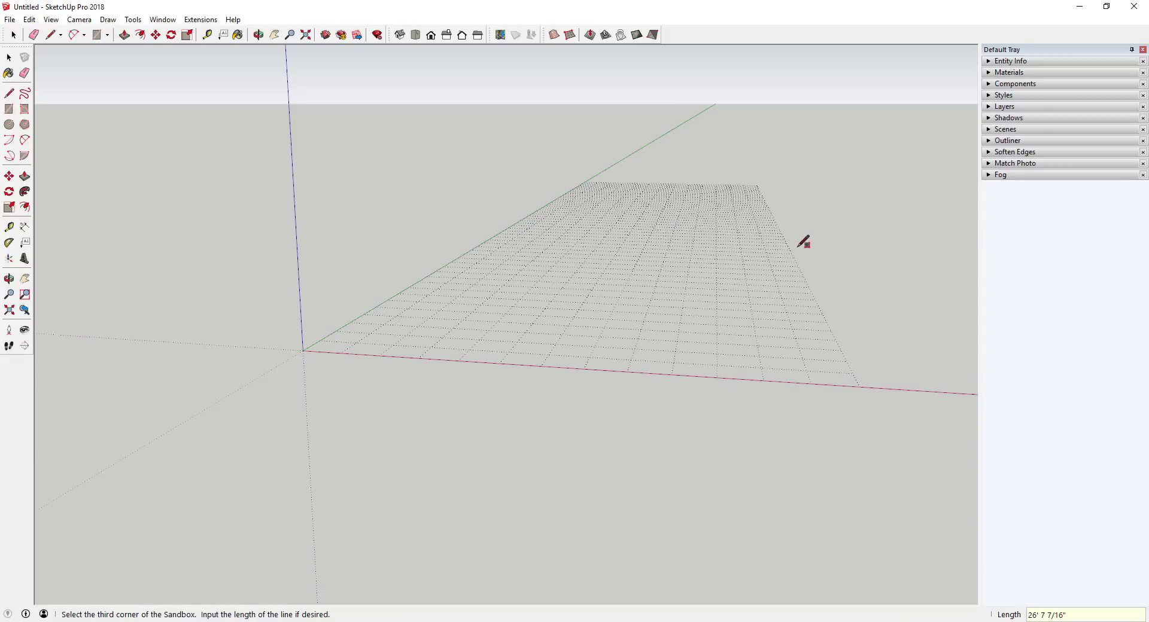
text(100)
key(Return)
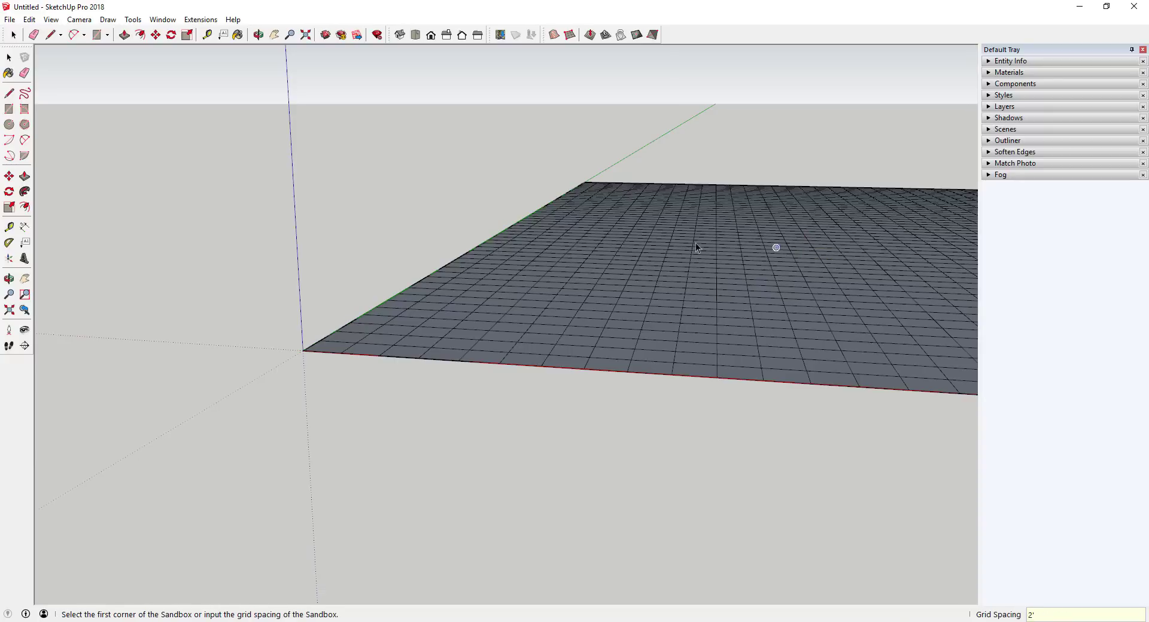
key(space)
Open the terrain grid group for editing and reverse all of its faces
scroll(413, 230, down, 3)
middle_drag(413, 230, 641, 243)
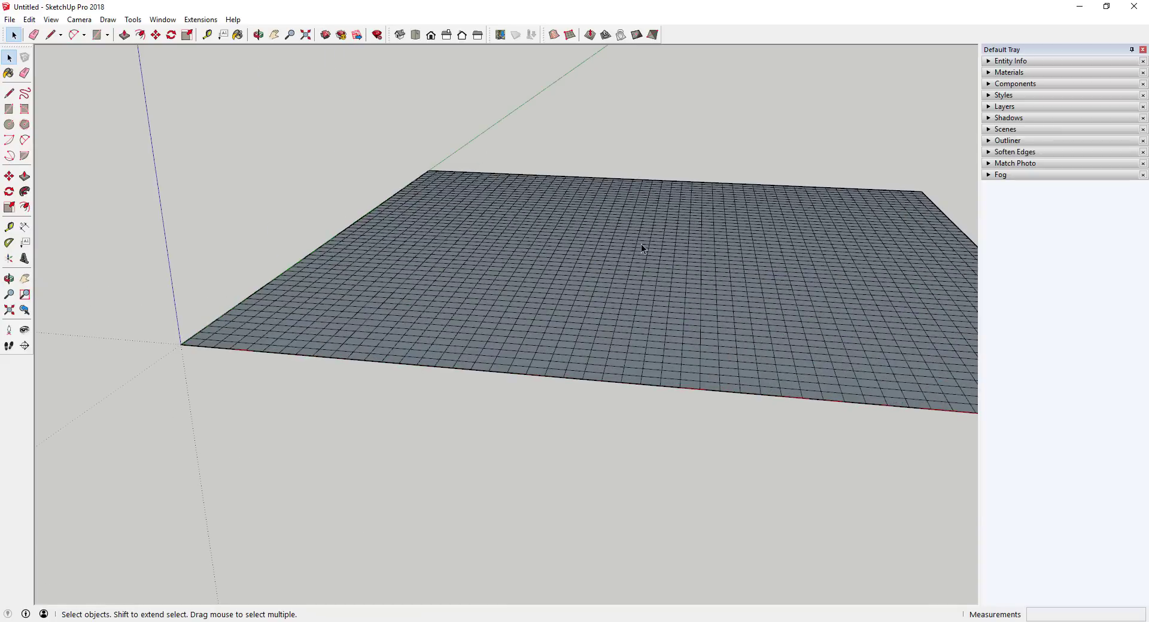
double_click(641, 243)
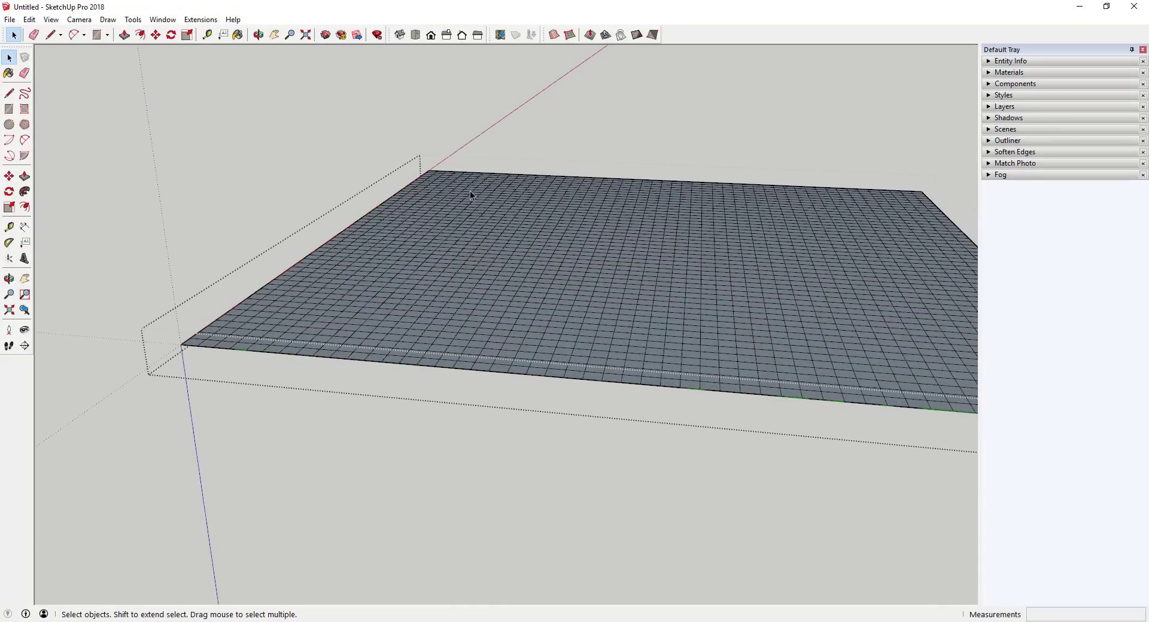
scroll(622, 308, down, 2)
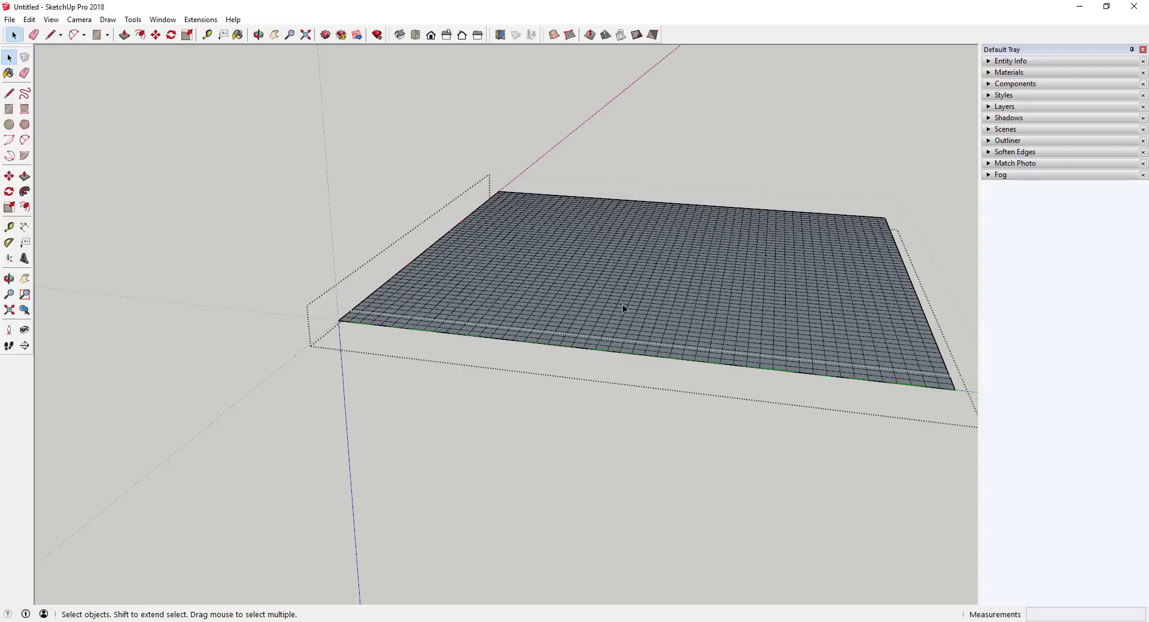
triple_click(587, 209)
right_click(608, 261)
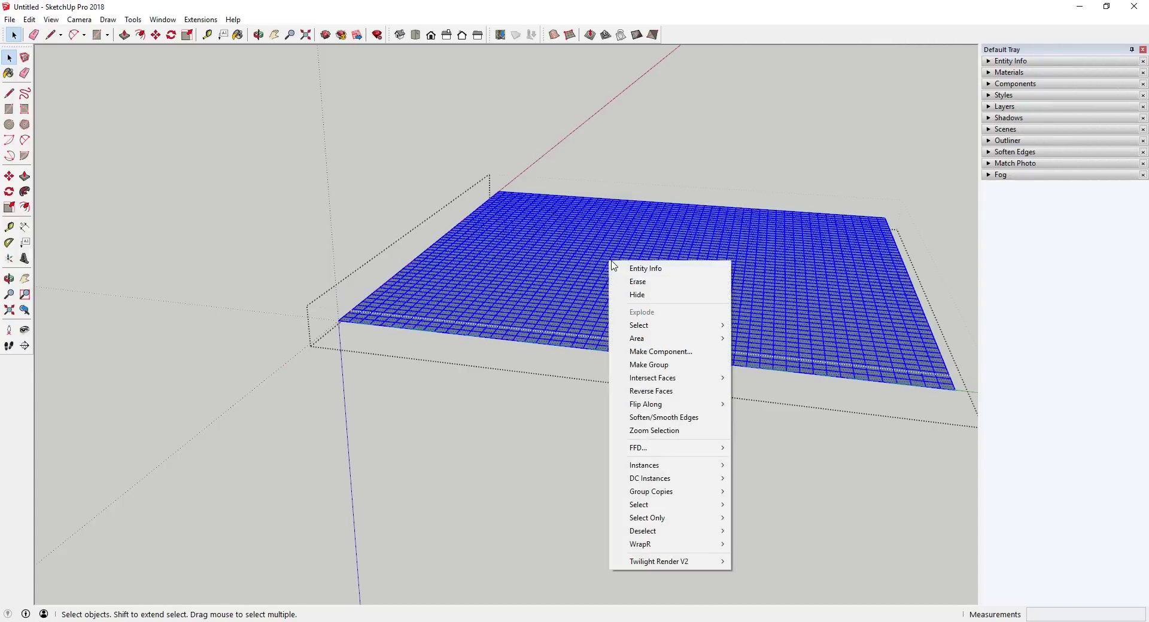
click(655, 391)
click(616, 171)
Smoove two hills along the grid's far edge with a 30' radius, raising the one at the far corner about 10' 7"
scroll(645, 253, up, 1)
middle_drag(645, 252, 658, 189)
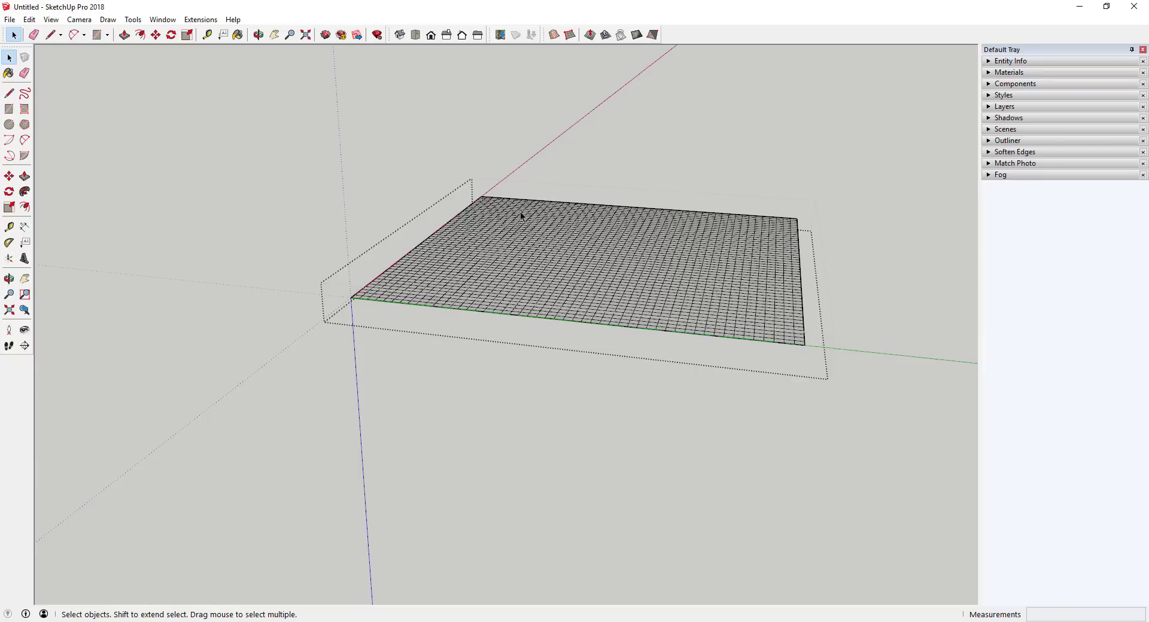
click(589, 35)
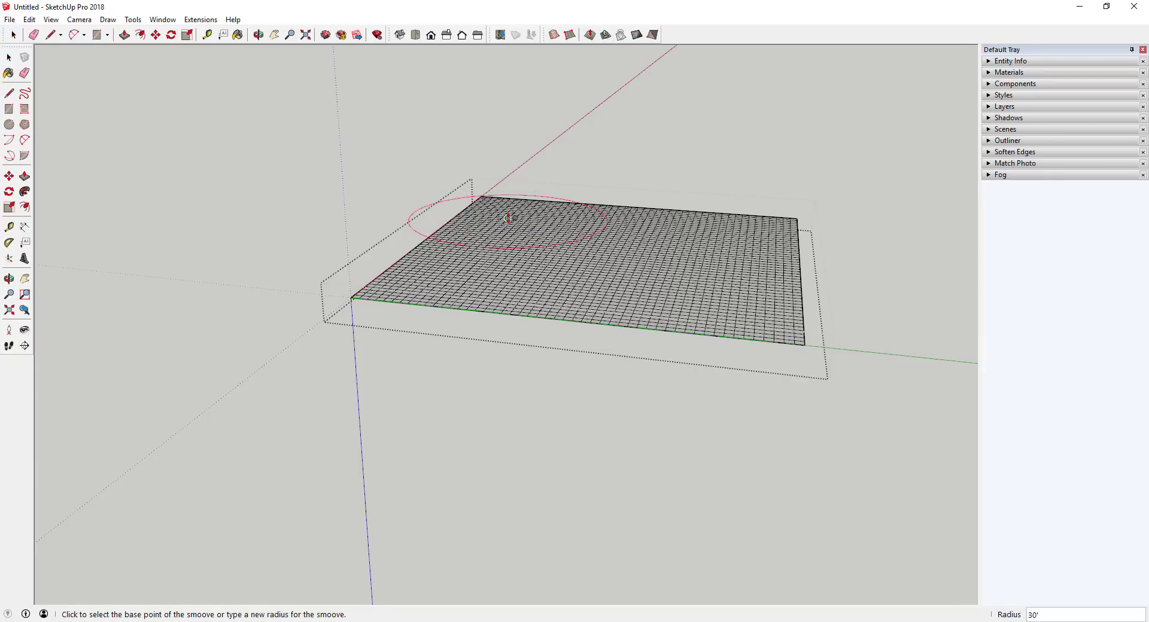
click(516, 205)
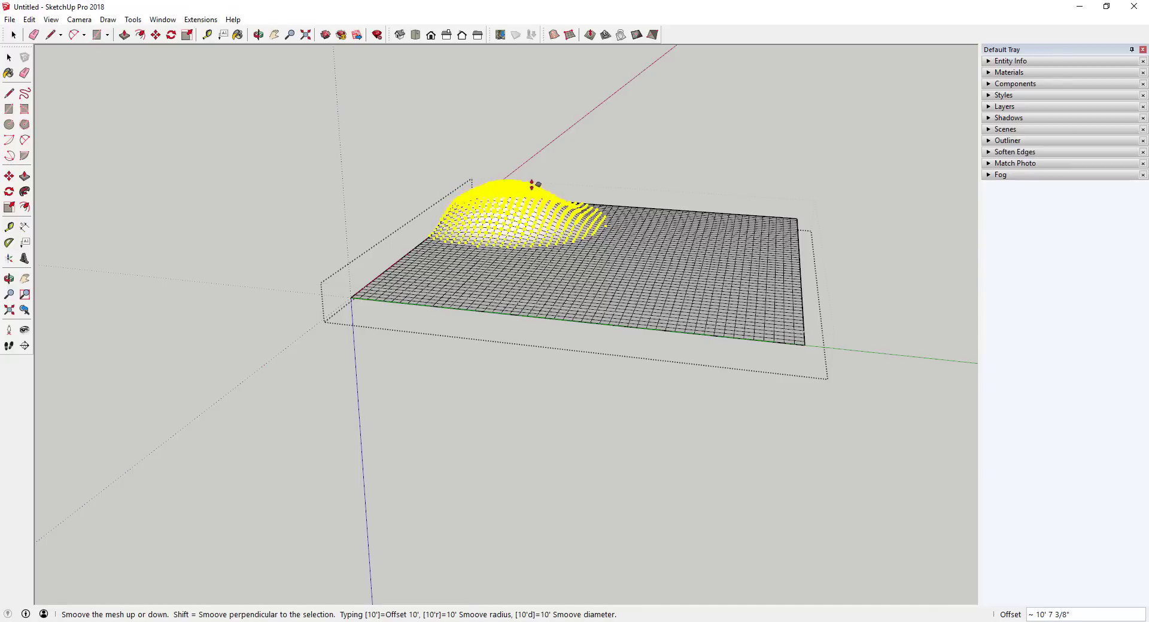
click(532, 183)
click(642, 226)
click(643, 207)
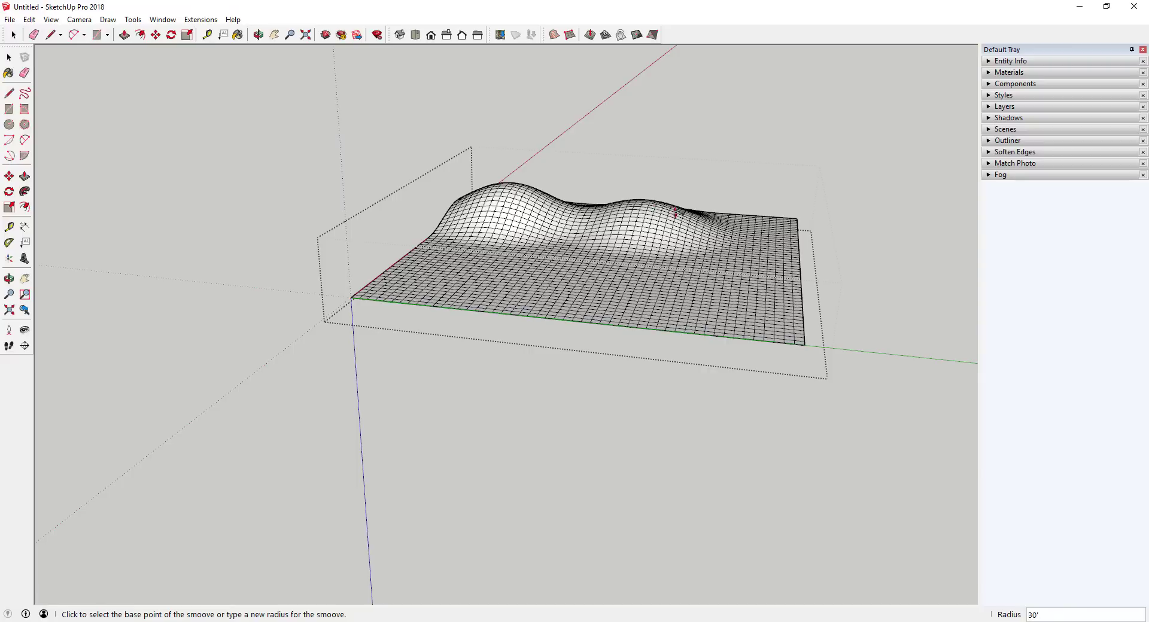
Smoove the rest of the grid with a 30' radius, raising a low hill near the origin and two shallow dips toward the opposite side
click(770, 257)
click(772, 259)
click(481, 254)
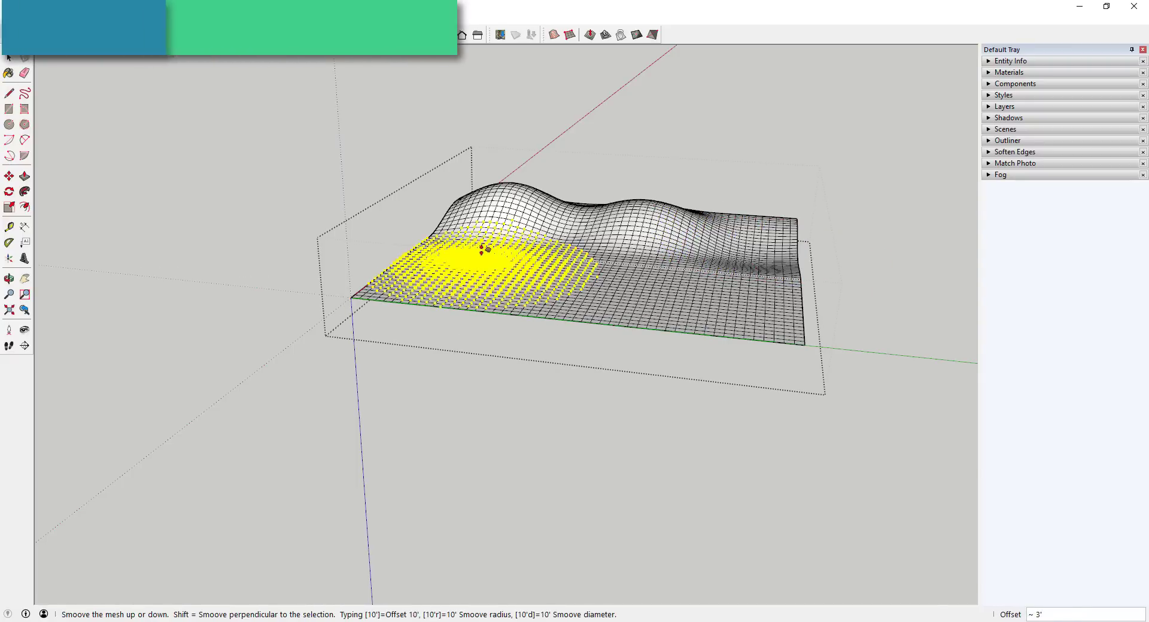
click(491, 261)
click(685, 304)
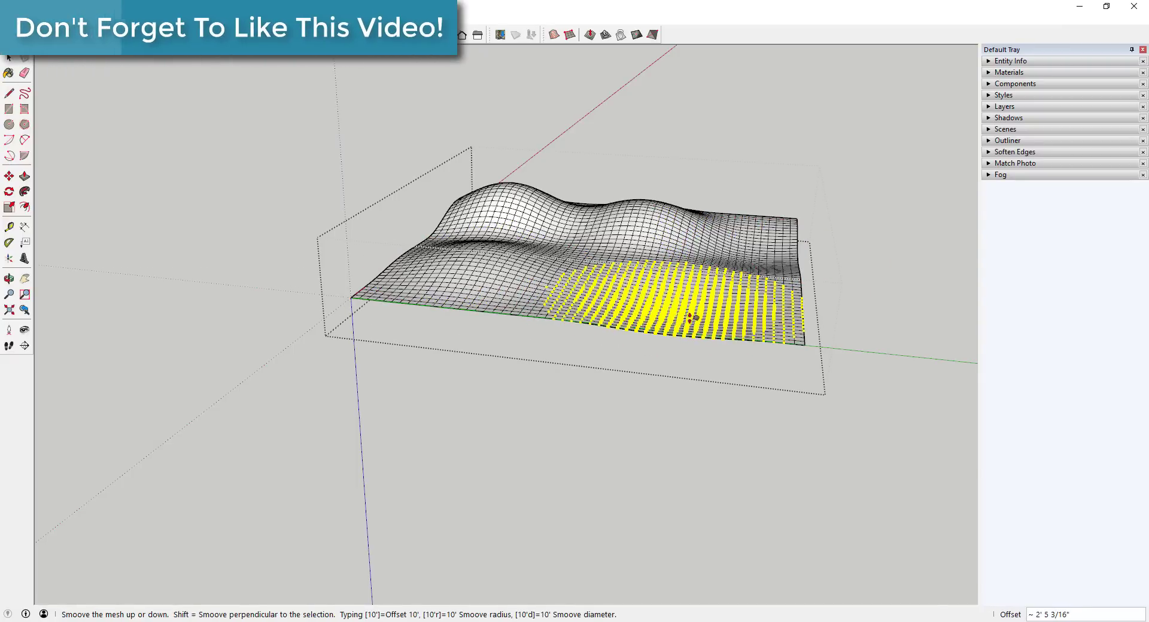
click(693, 326)
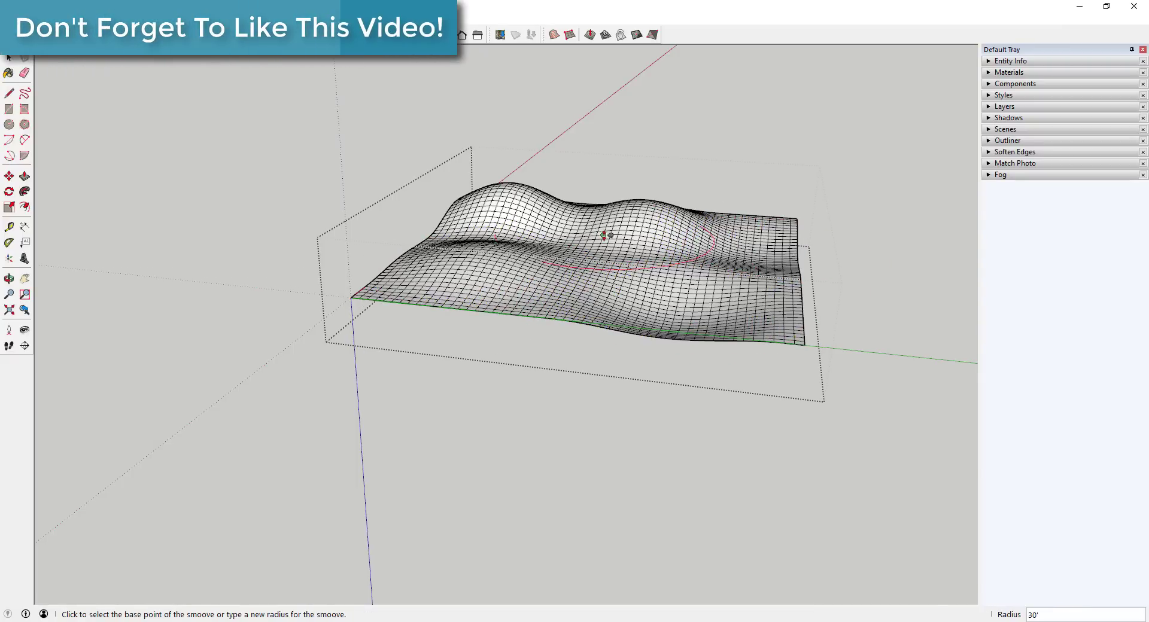
Close the terrain group to finish editing its sculpted mesh
right_click(863, 261)
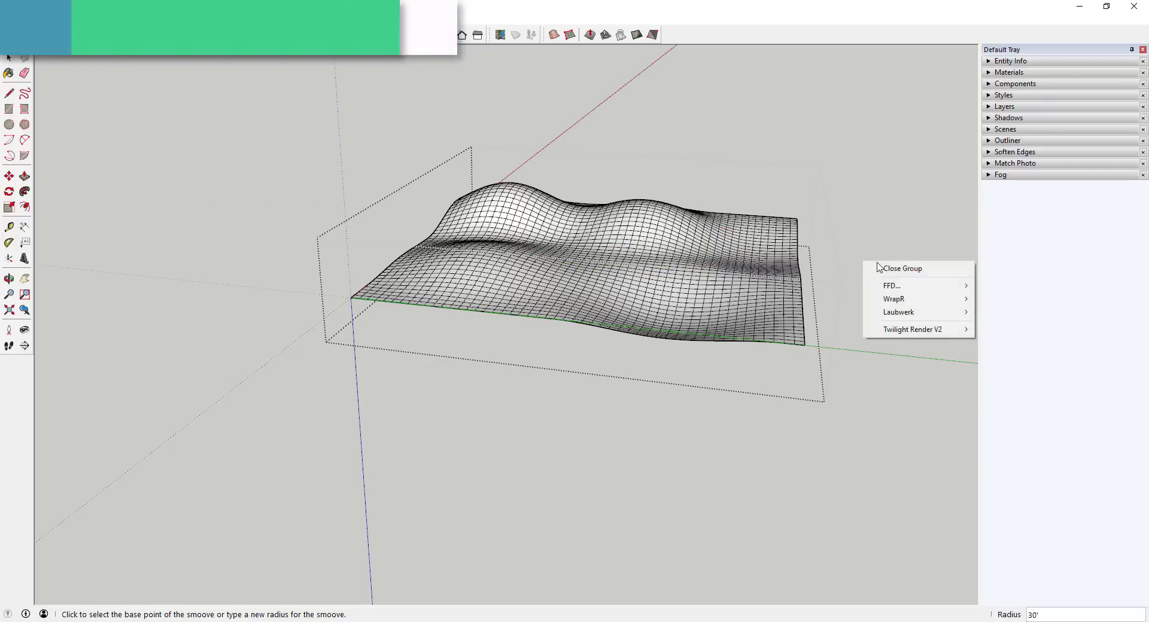
click(903, 268)
middle_drag(673, 262, 537, 226)
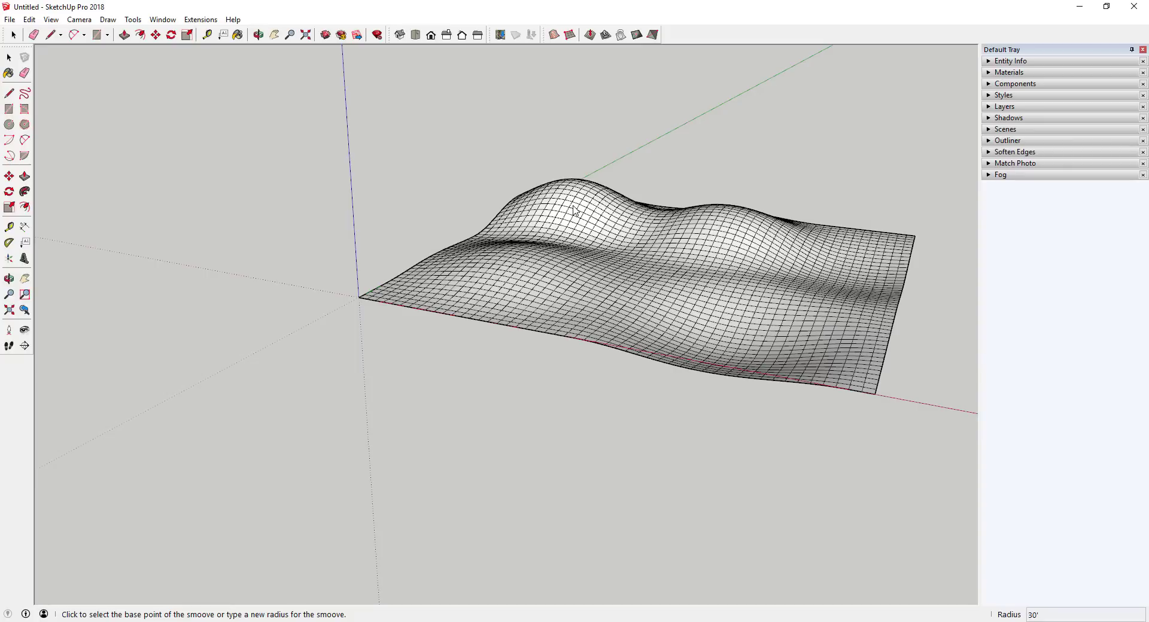
scroll(635, 256, down, 2)
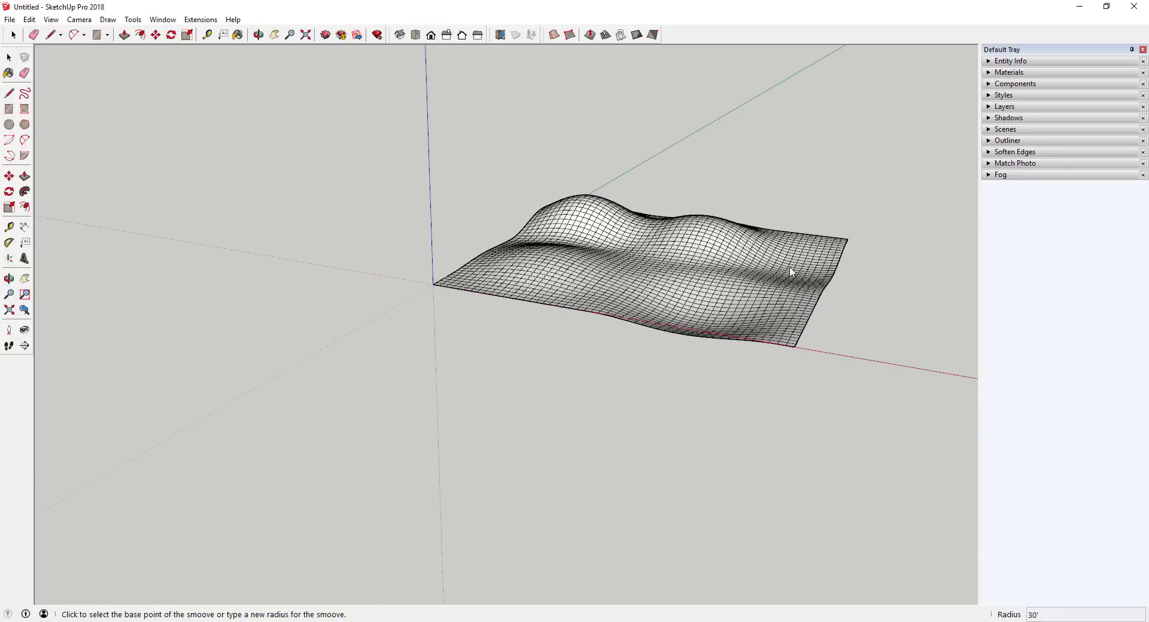
middle_drag(793, 272, 836, 292)
scroll(701, 240, up, 4)
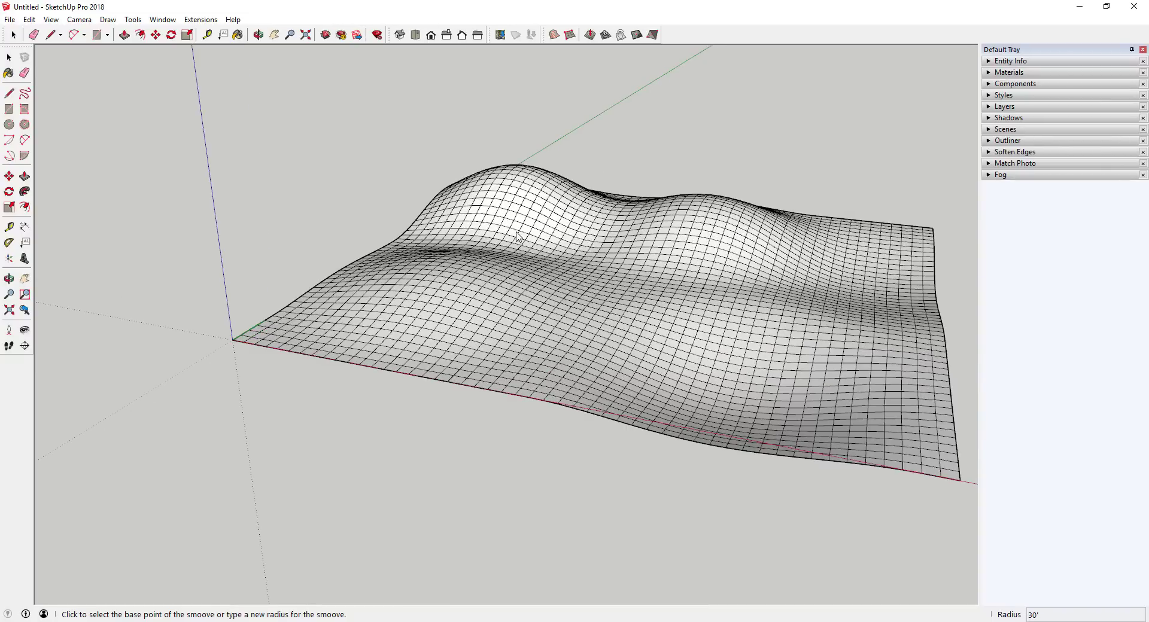
Save the model as "Retaining Wall for YouTube"
click(9, 20)
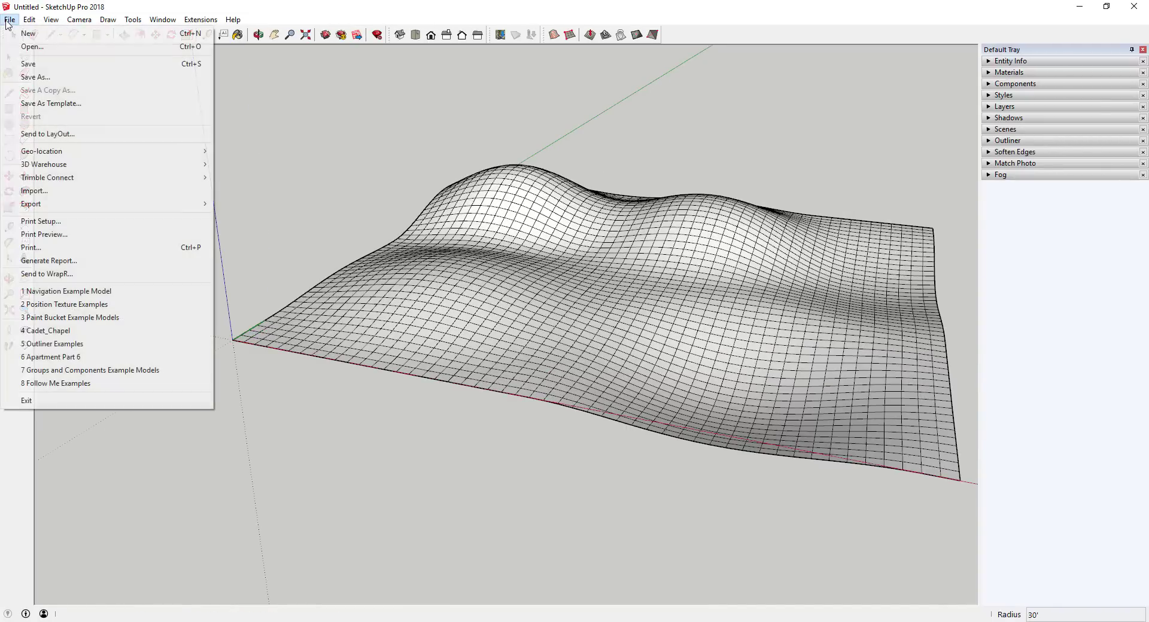
click(30, 65)
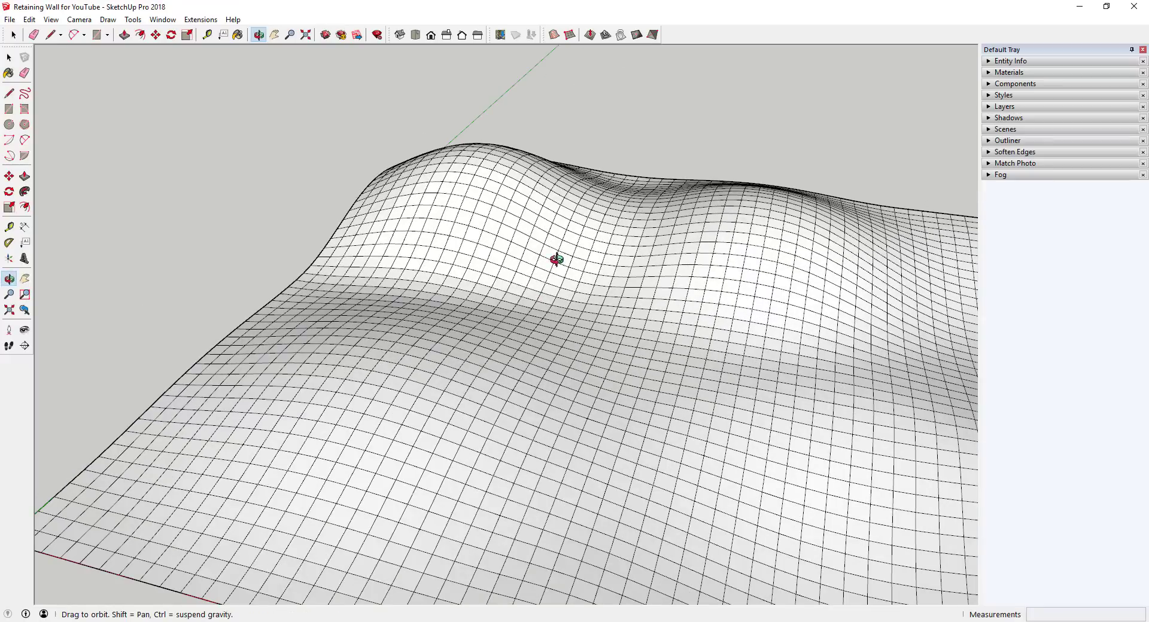
In top view, draw an 18' line along the green axis over the hill at the terrain's far corner near the green axis
middle_drag(556, 259, 557, 243)
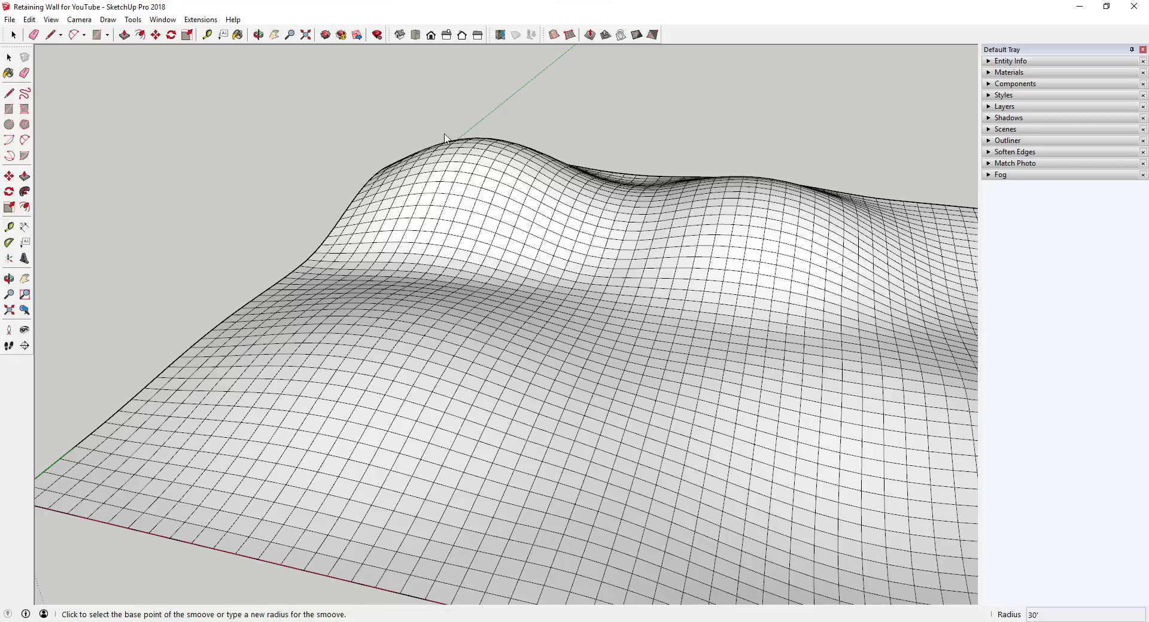
middle_drag(496, 191, 502, 193)
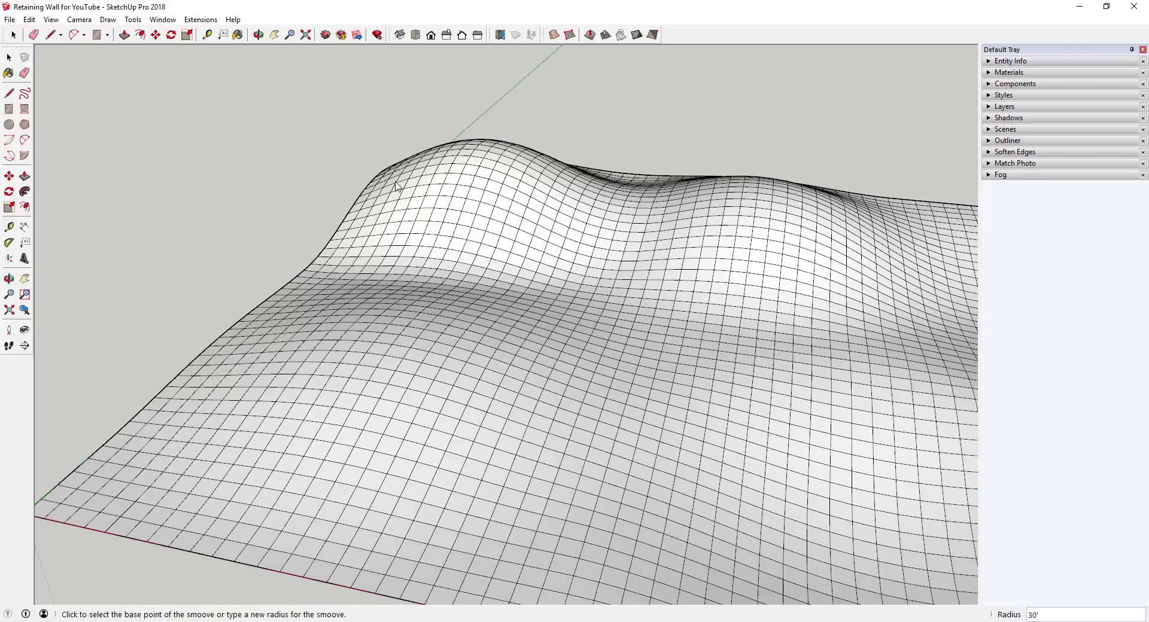
key(space)
middle_drag(526, 189, 503, 199)
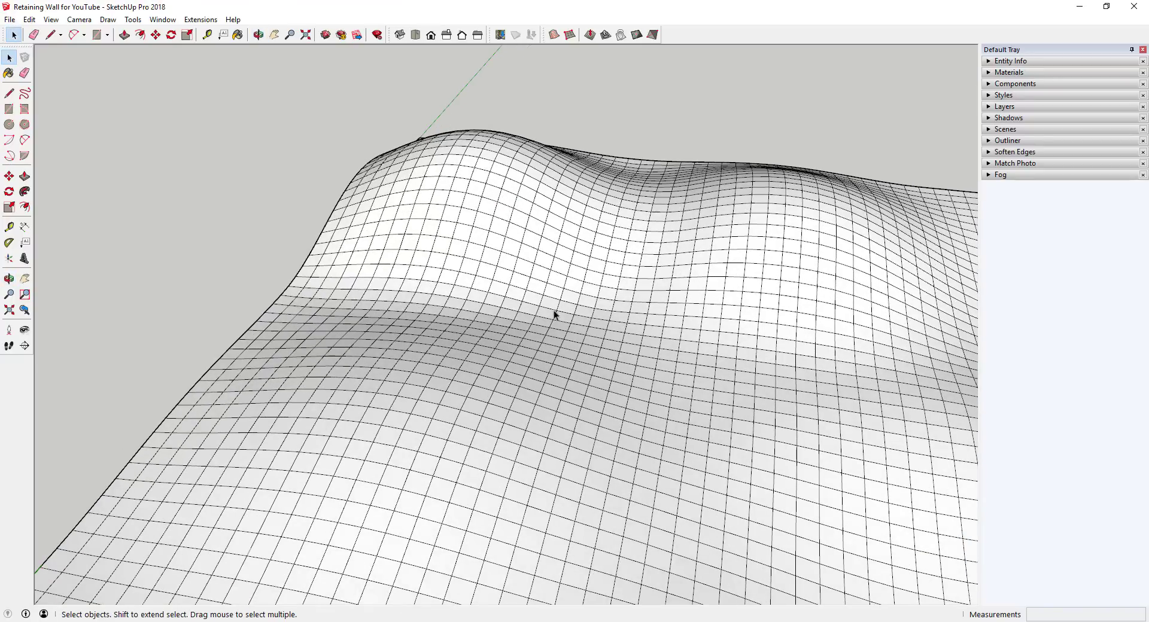
middle_drag(538, 192, 501, 169)
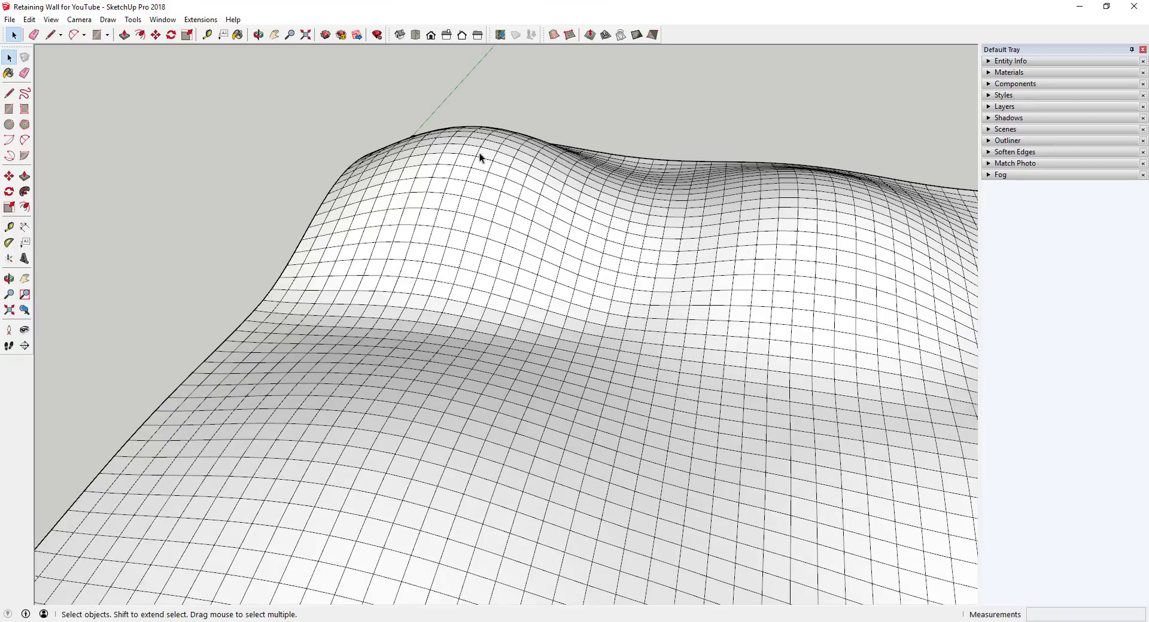
key(l)
middle_drag(481, 152, 479, 192)
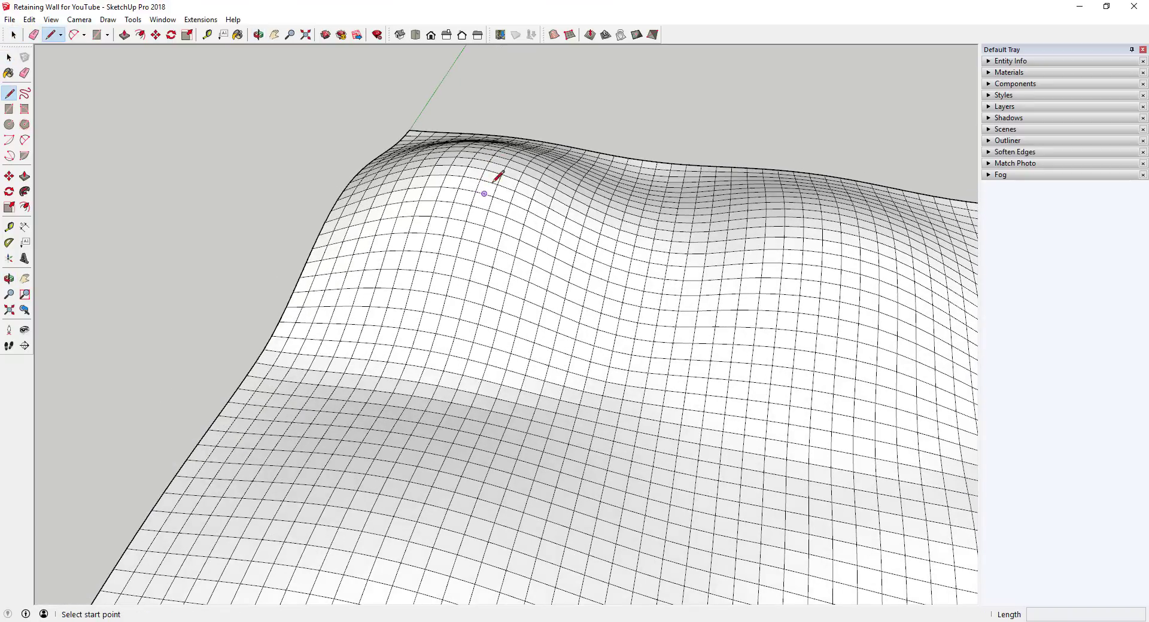
click(416, 35)
scroll(487, 180, down, 2)
scroll(619, 294, up, 4)
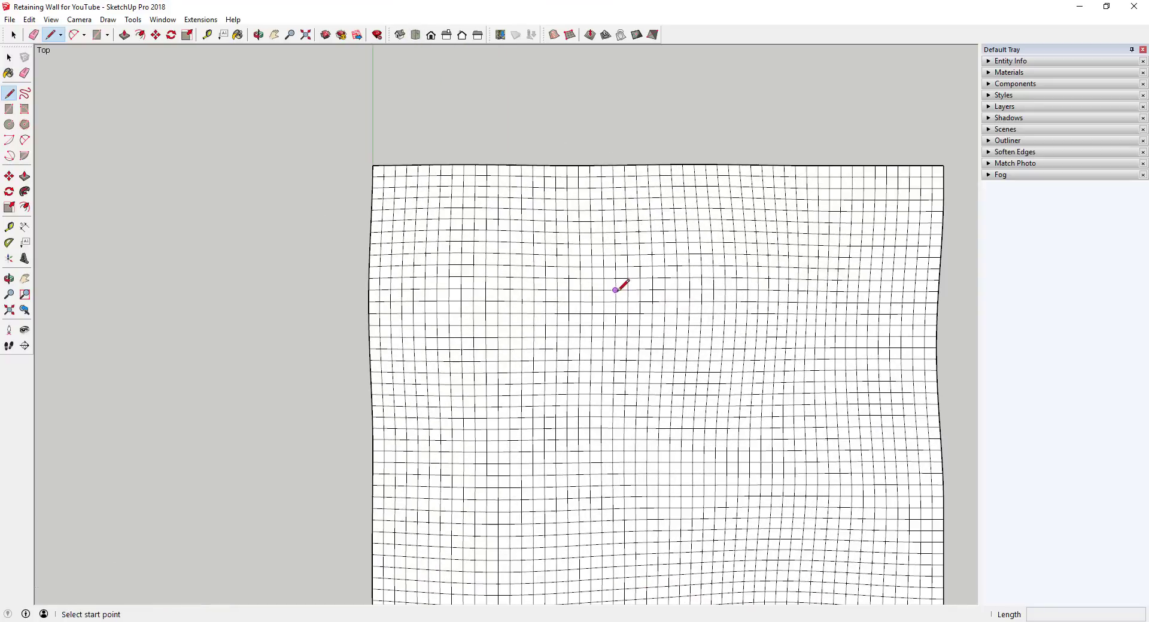
scroll(479, 210, up, 2)
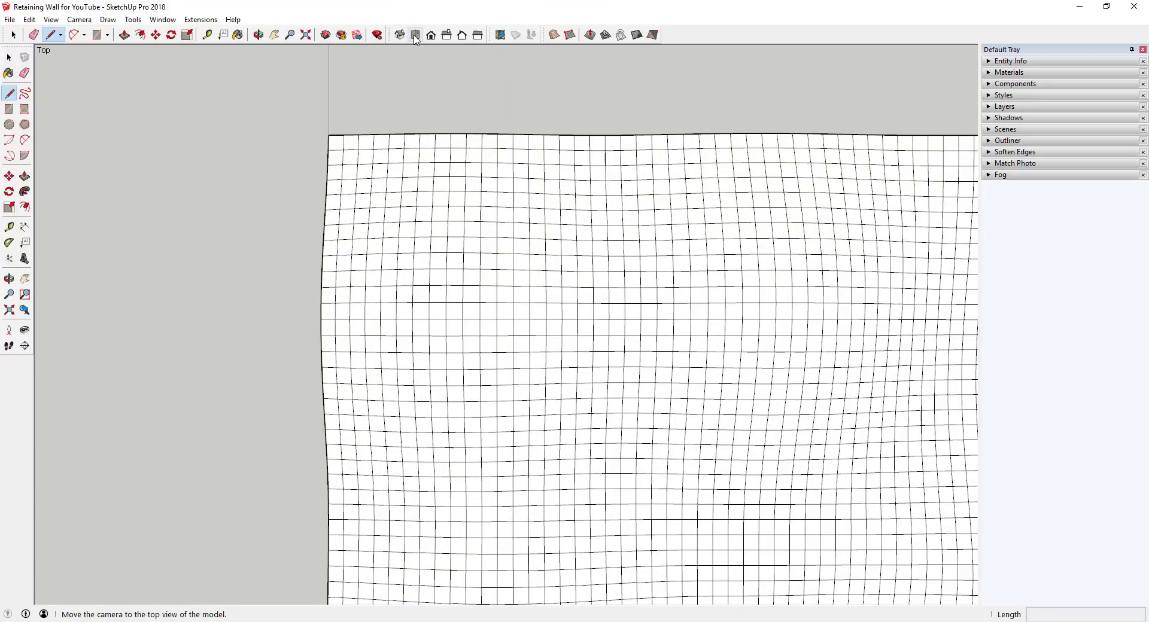
click(446, 268)
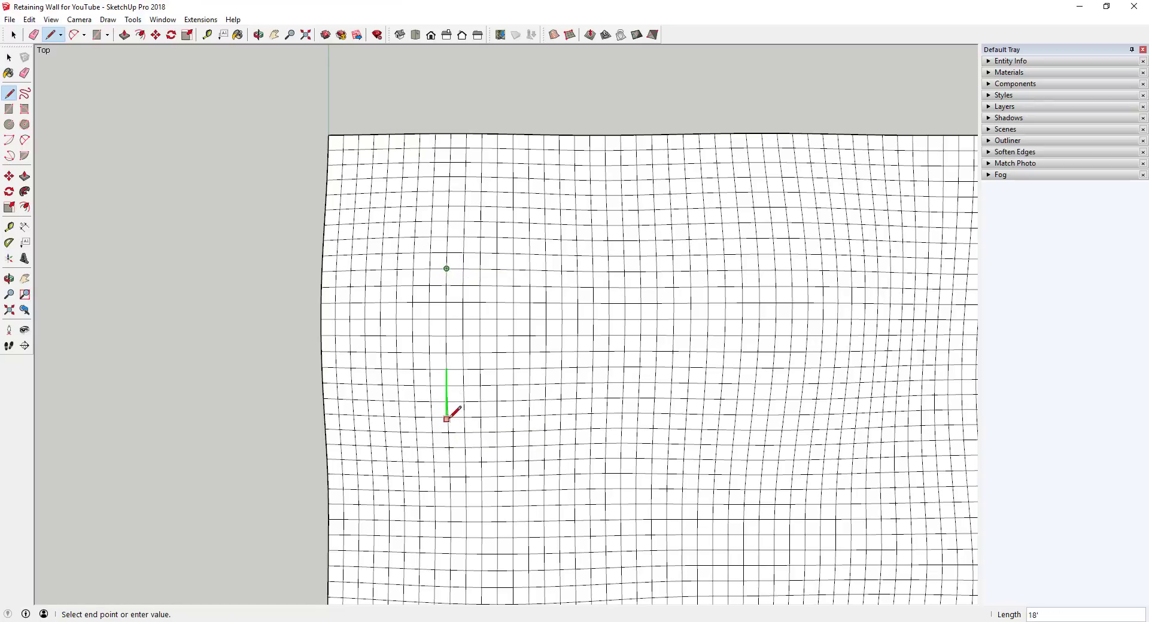
click(447, 419)
key(space)
click(525, 303)
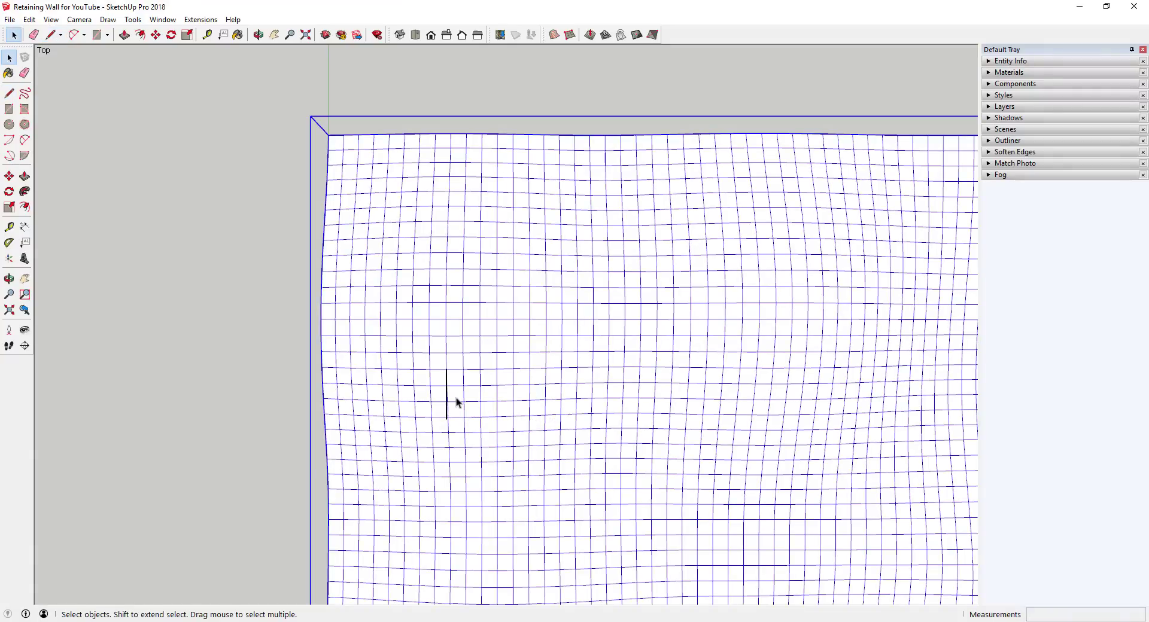
Draw a perpendicular line along the red axis from the near end of the 18' line, forming an L over the hill
key(l)
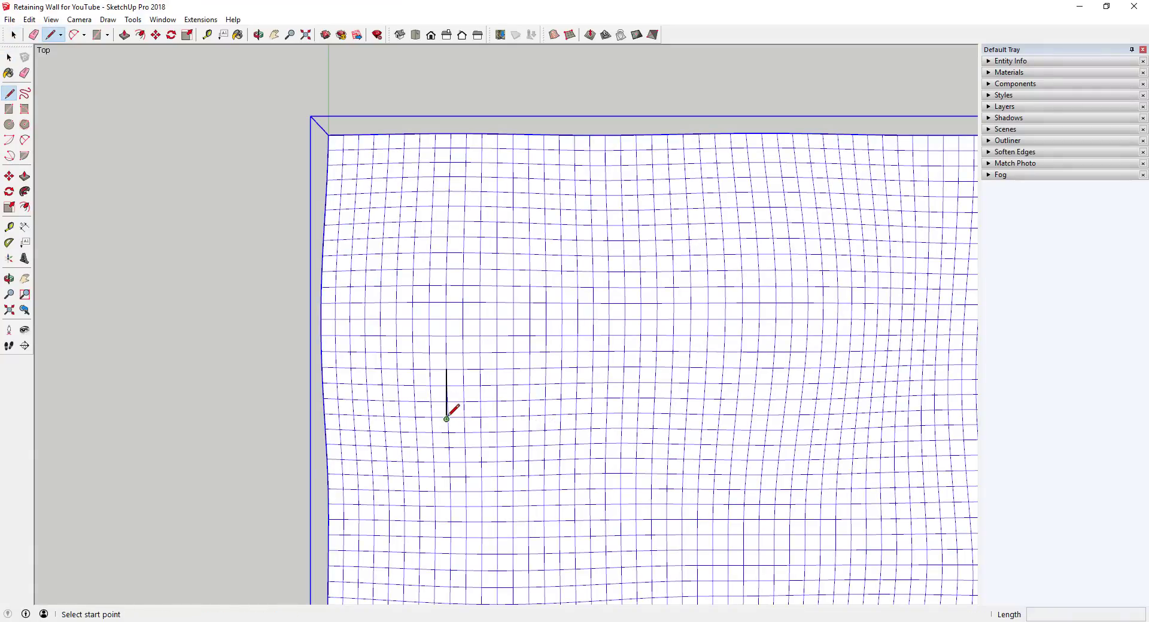
click(447, 419)
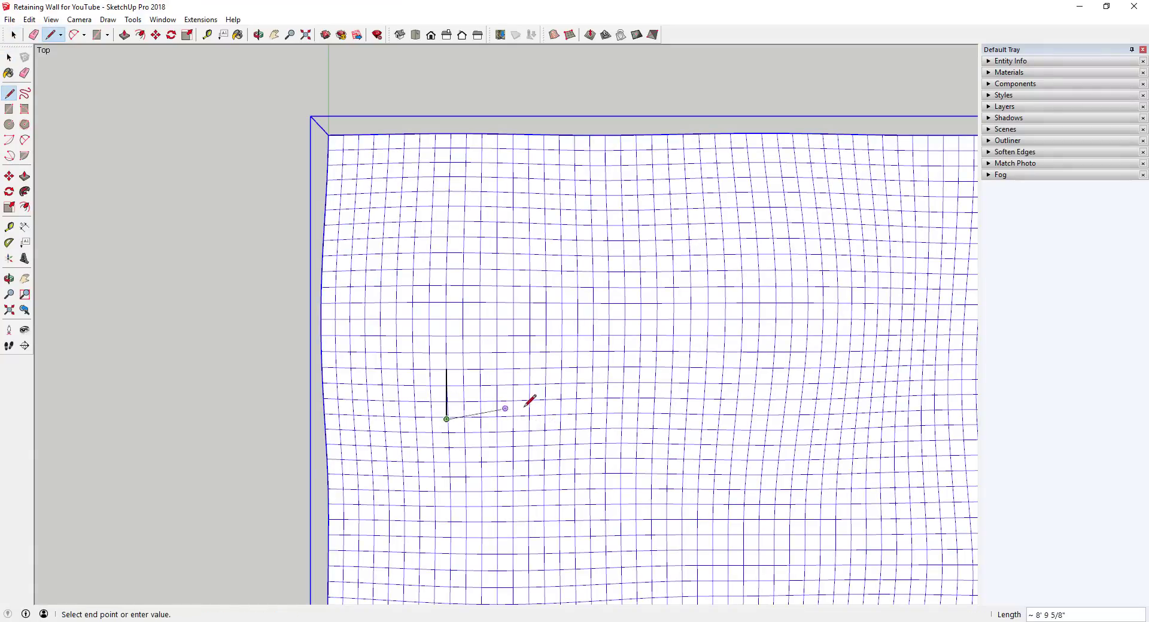
click(579, 419)
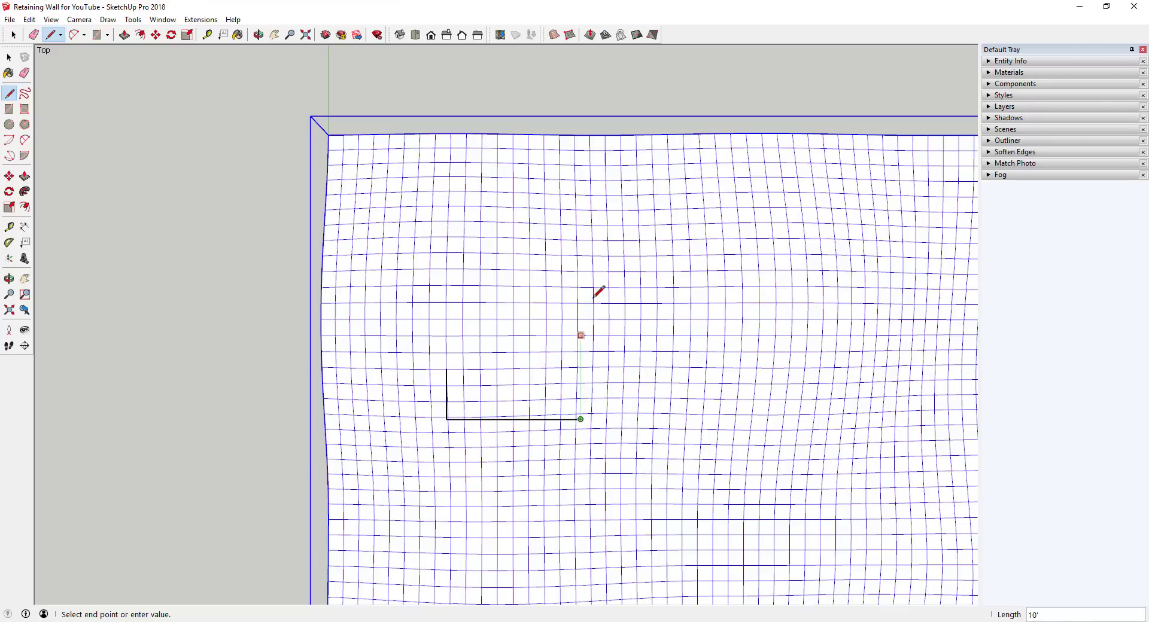
key(space)
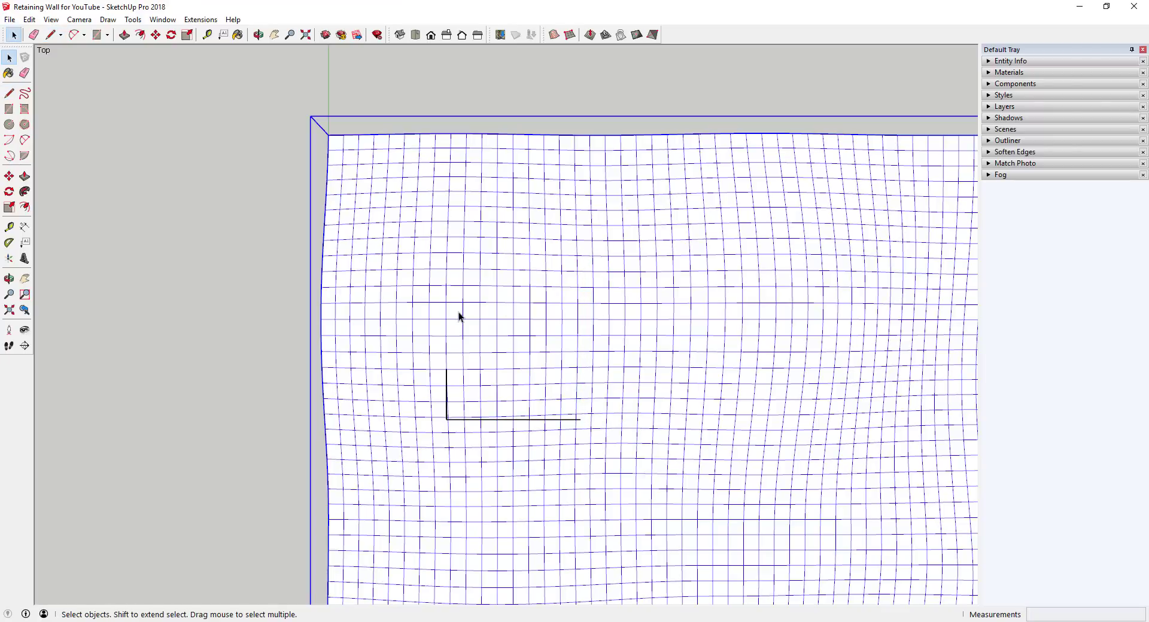
Hide the terrain group and draw a rectangle whose two sides match the L-shaped lines
right_click(449, 299)
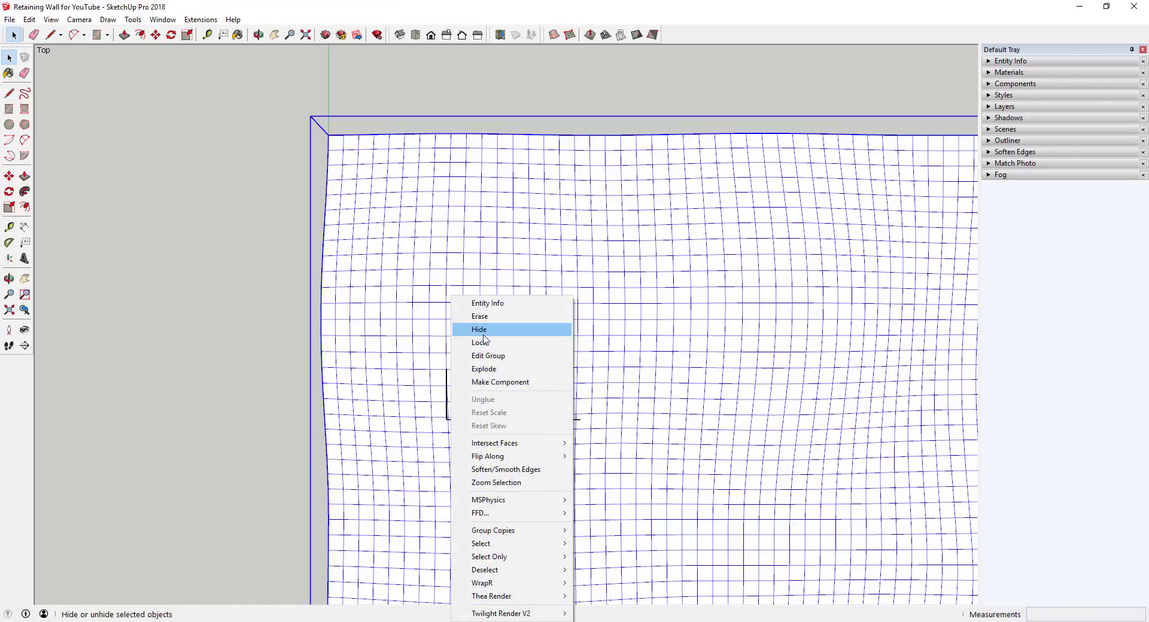
click(472, 330)
key(r)
click(447, 268)
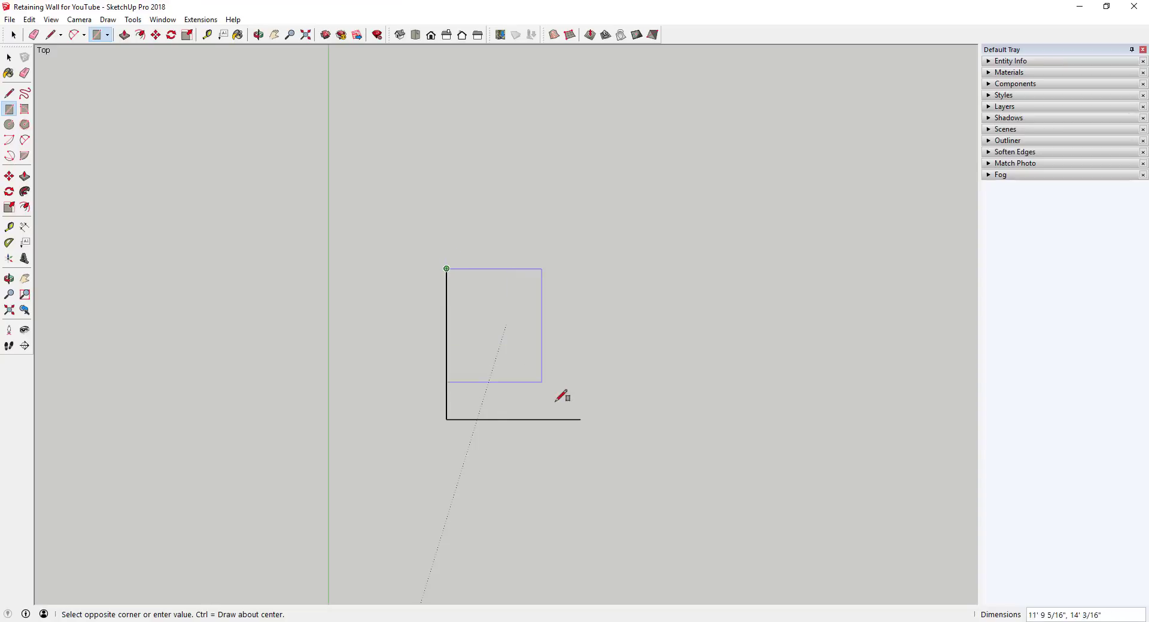
click(580, 420)
key(space)
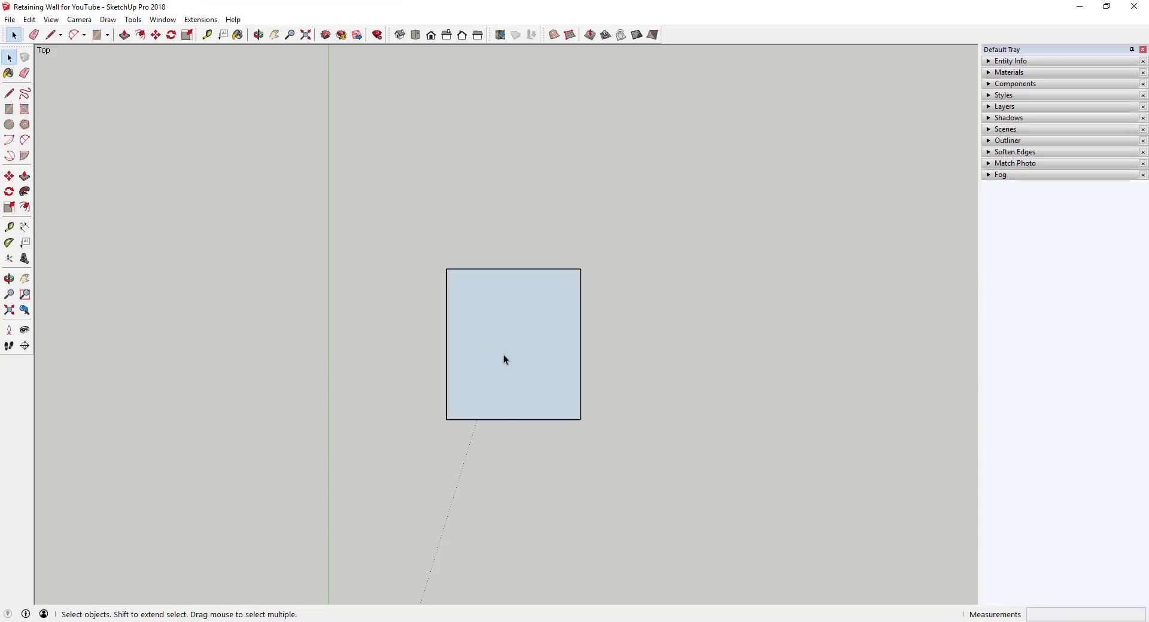
Reverse the rectangle's face and unhide the terrain group
right_click(504, 357)
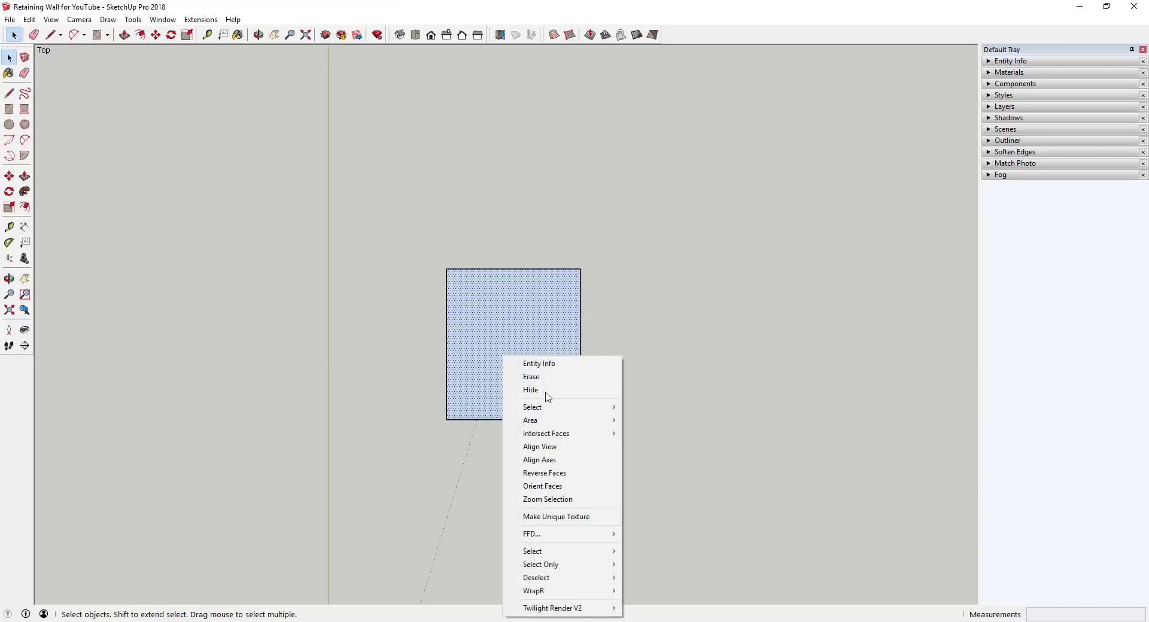
click(559, 473)
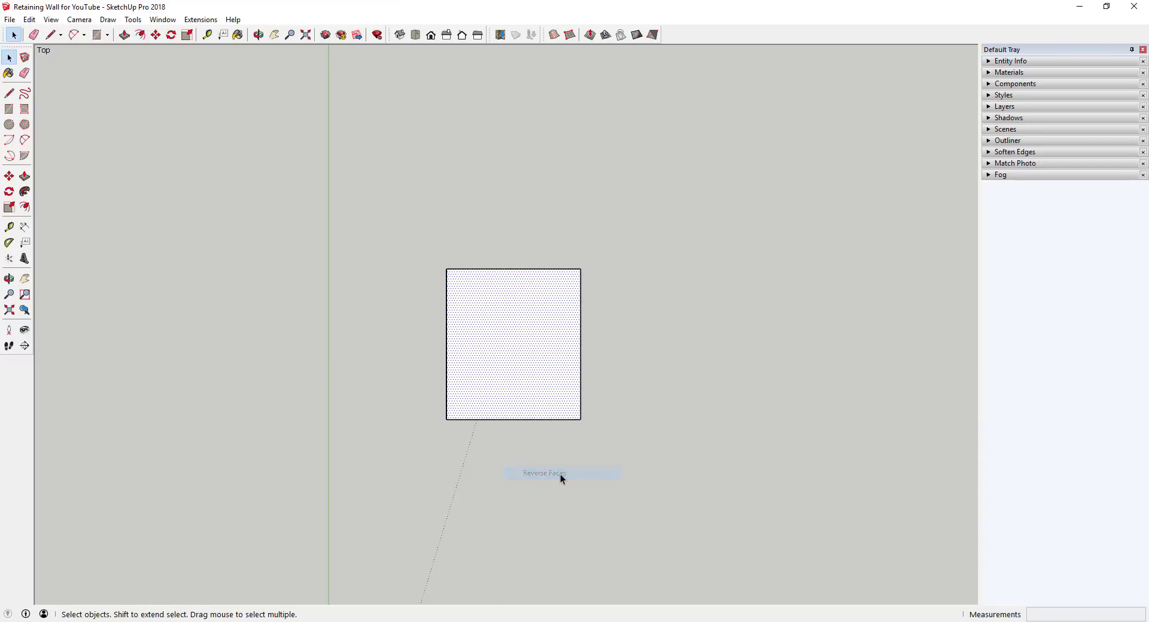
click(30, 20)
mouse_move(92, 190)
click(228, 216)
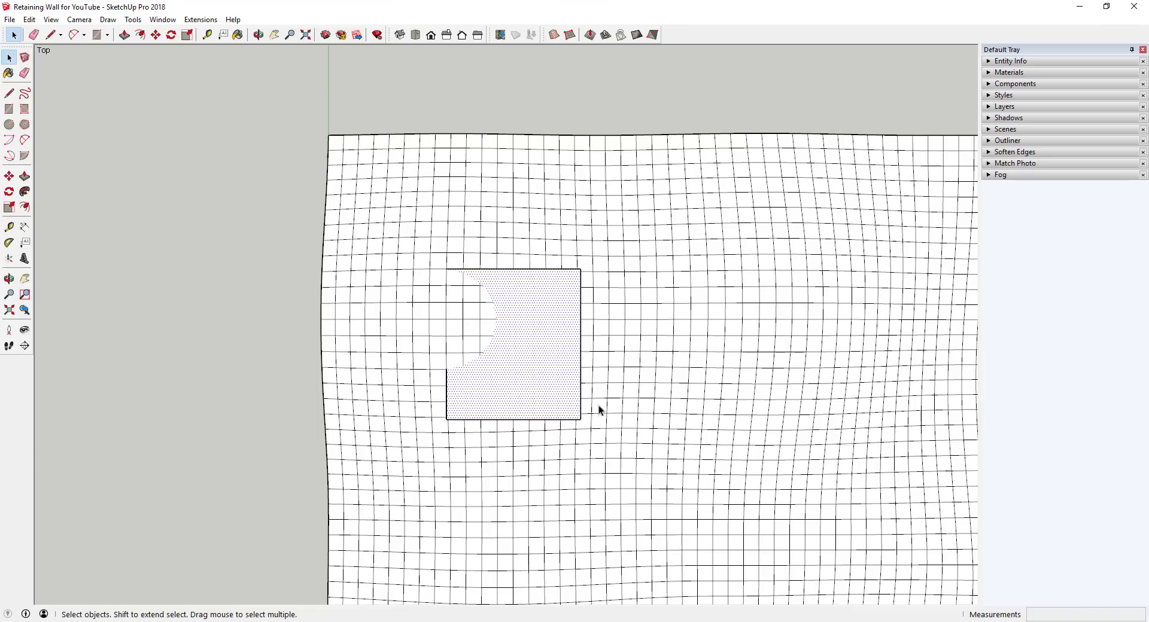
Move the whole rectangle straight up along the blue axis until it floats just above the hilltop
middle_drag(599, 411, 321, 13)
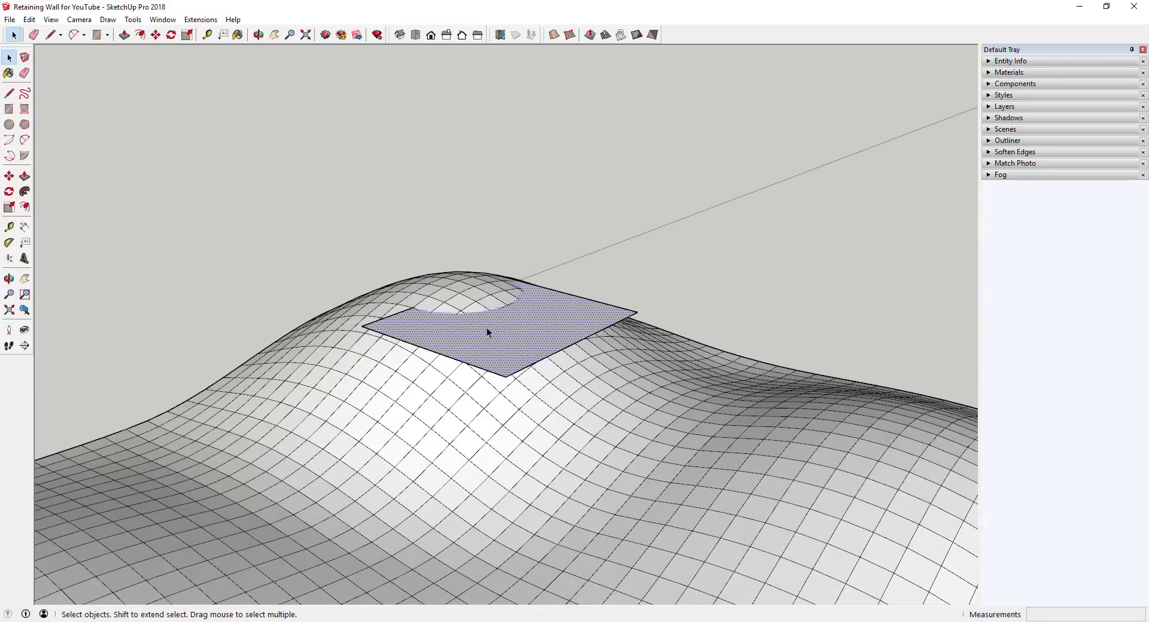
key(m)
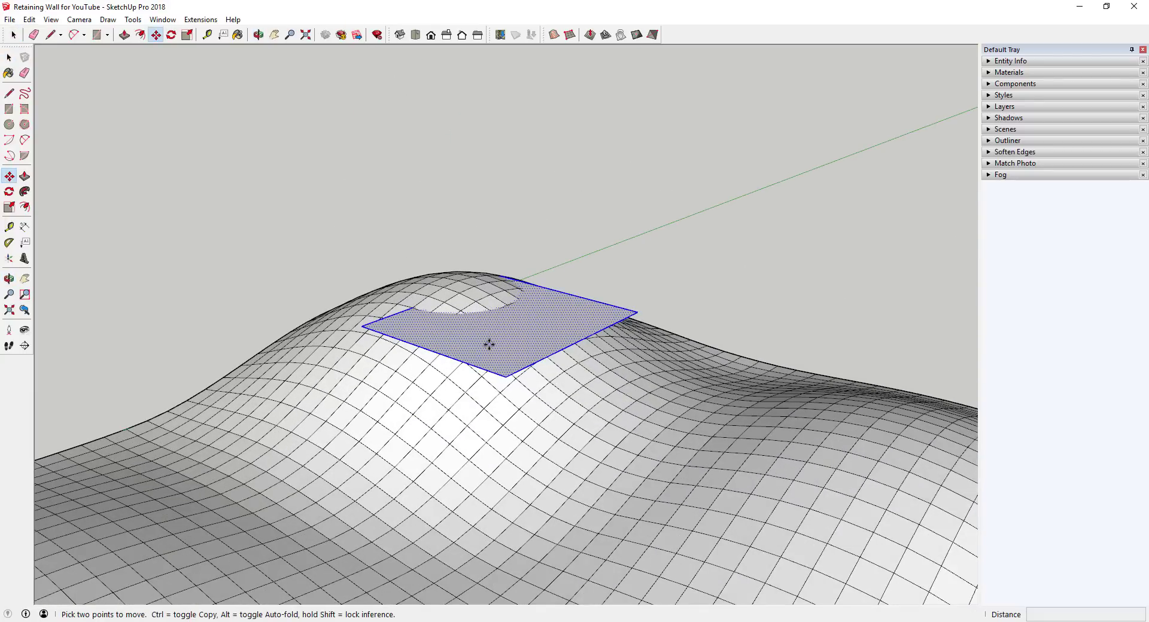
click(488, 345)
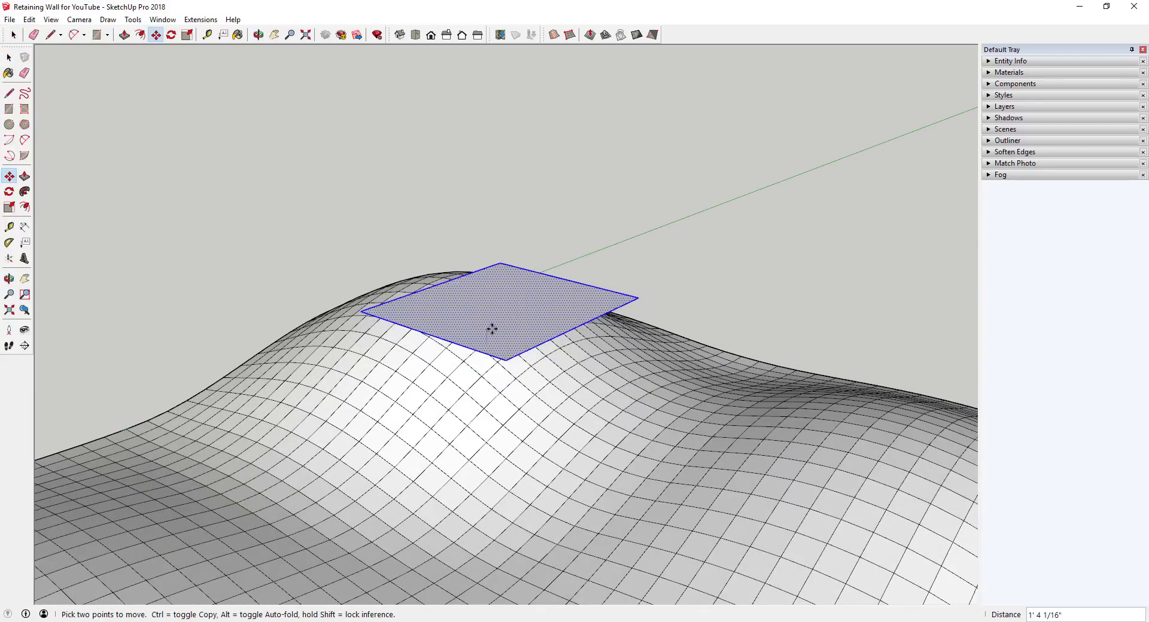
click(487, 274)
middle_drag(487, 274, 605, 284)
key(space)
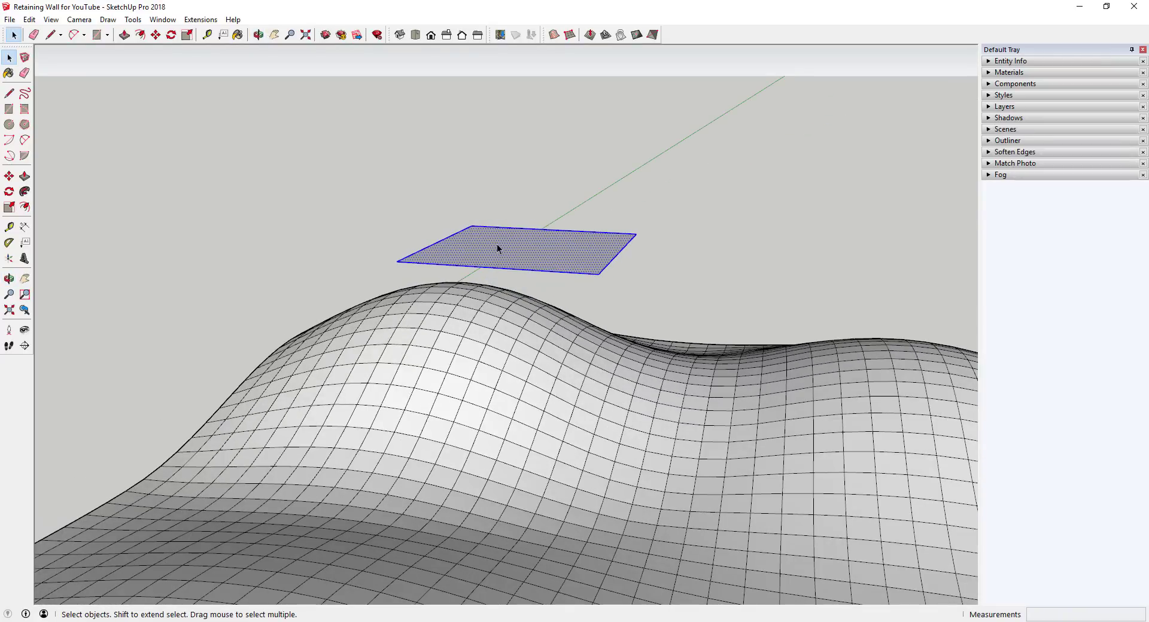
Cut the floating rectangle, open the terrain group and paste the rectangle in place inside it
key(Delete)
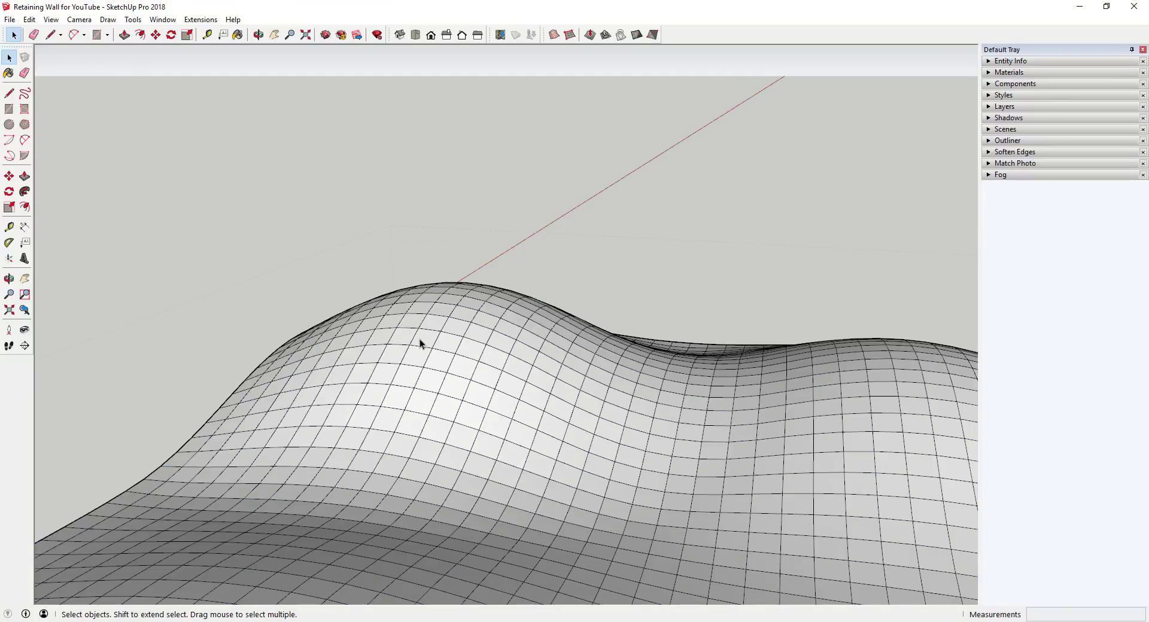
click(479, 372)
click(29, 19)
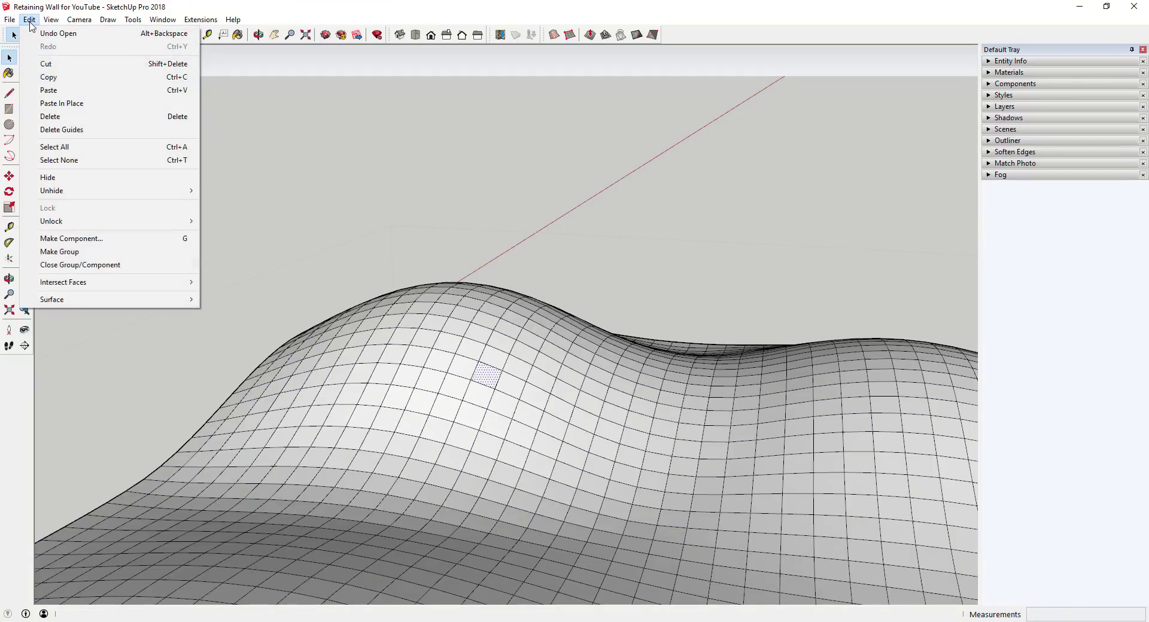
click(62, 103)
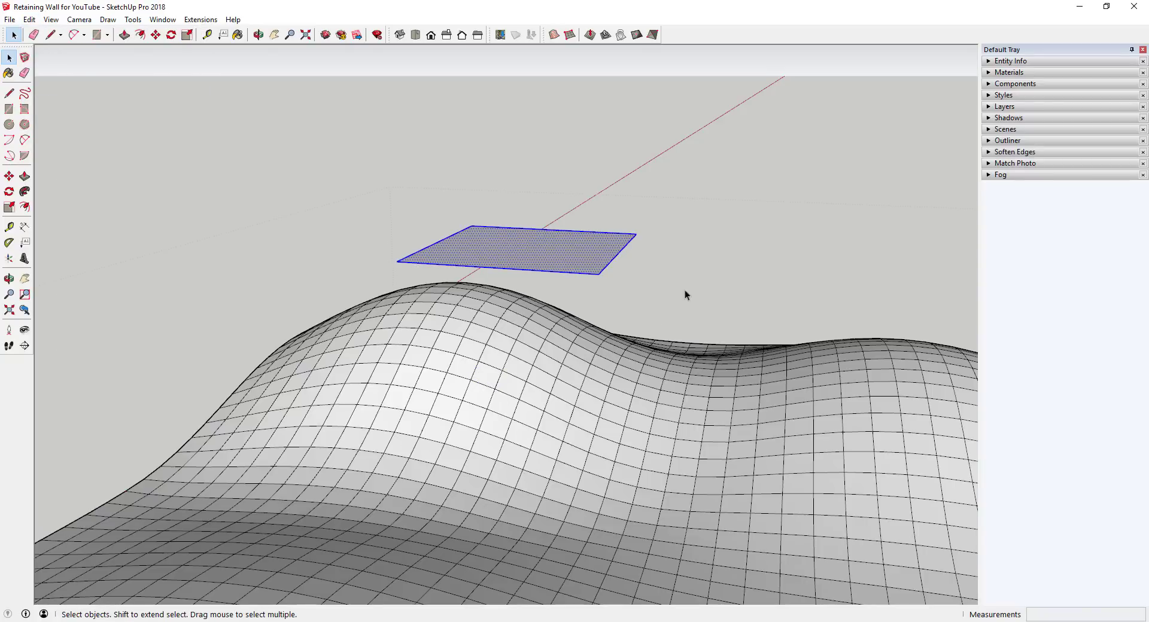
click(516, 354)
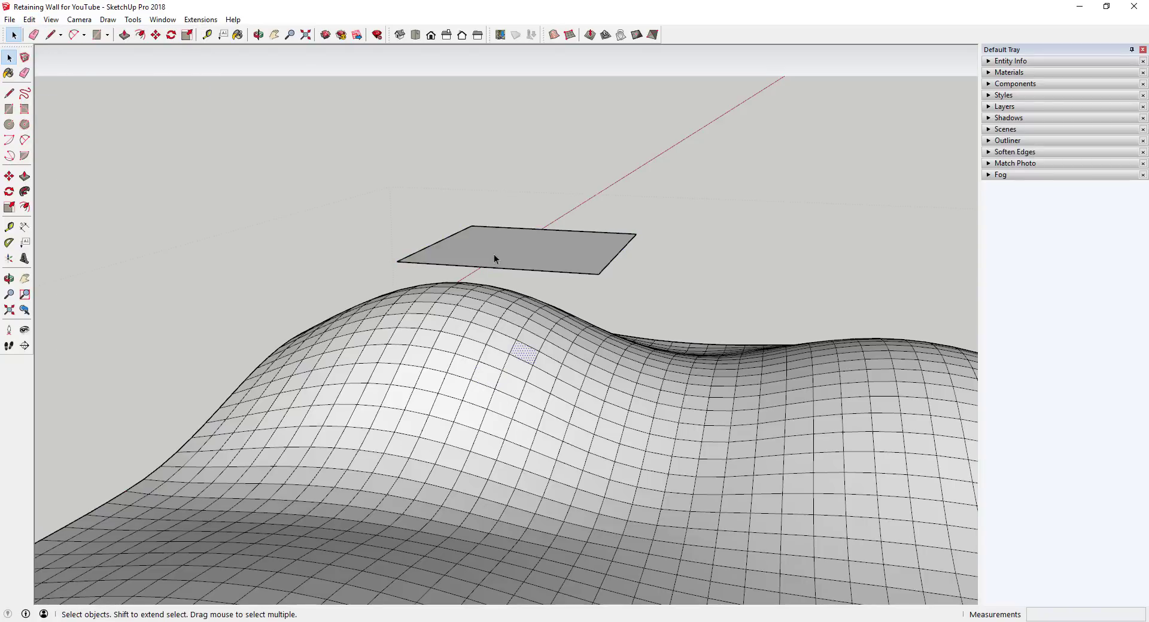
middle_drag(474, 311, 494, 322)
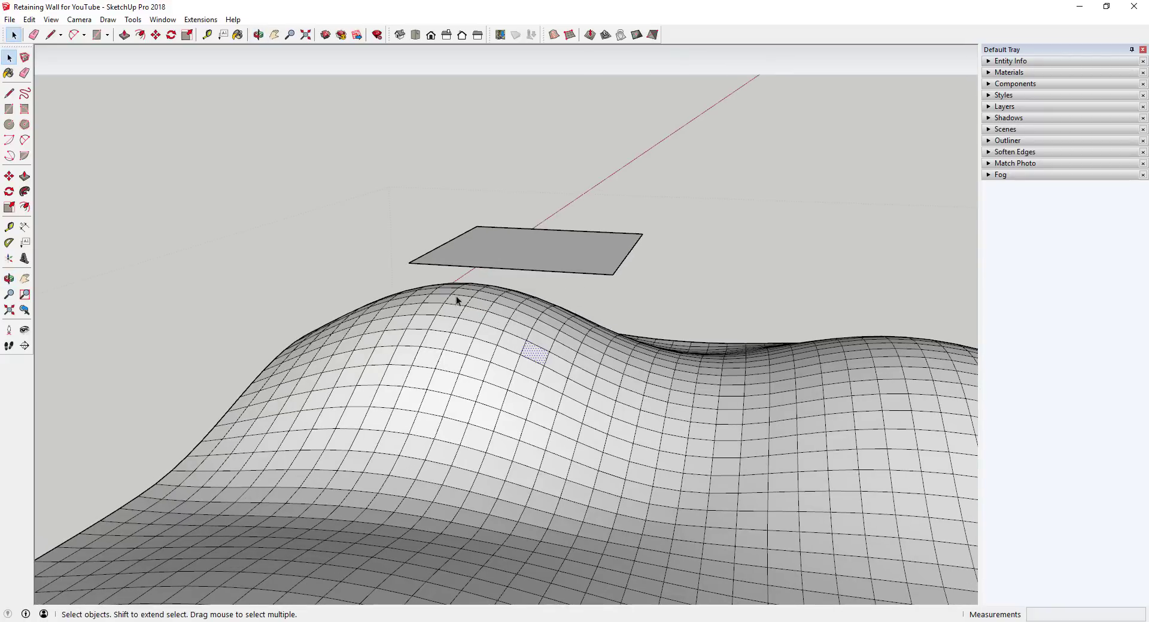
mouse_move(540, 258)
middle_down()
mouse_move(546, 267)
mouse_move(527, 251)
middle_up()
click(527, 248)
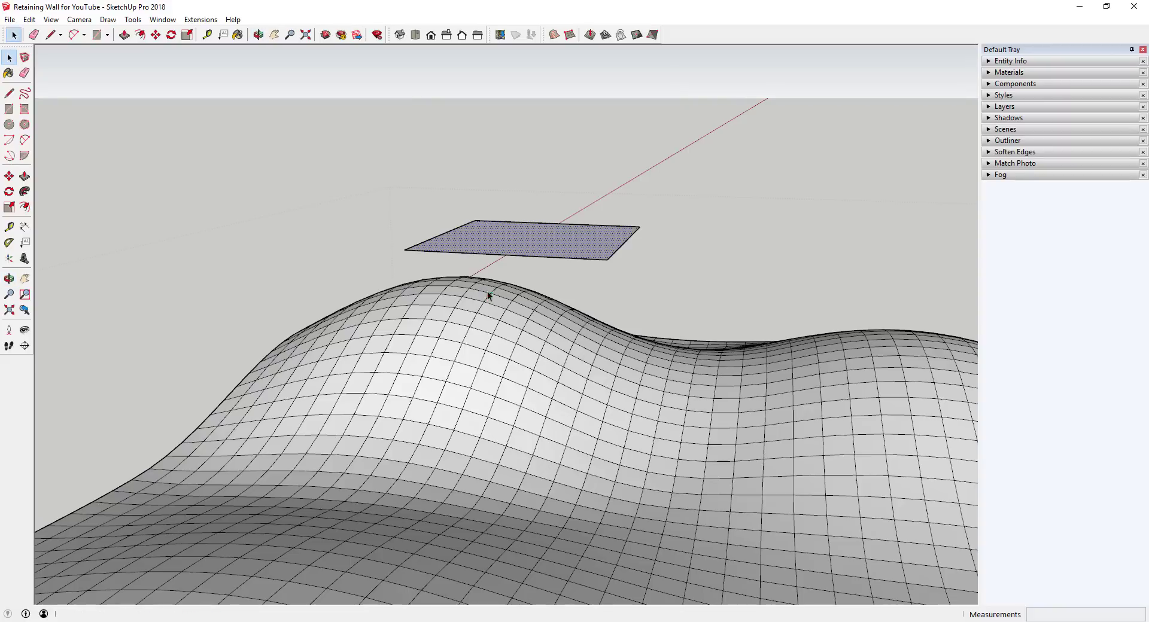
click(590, 35)
key(space)
click(534, 164)
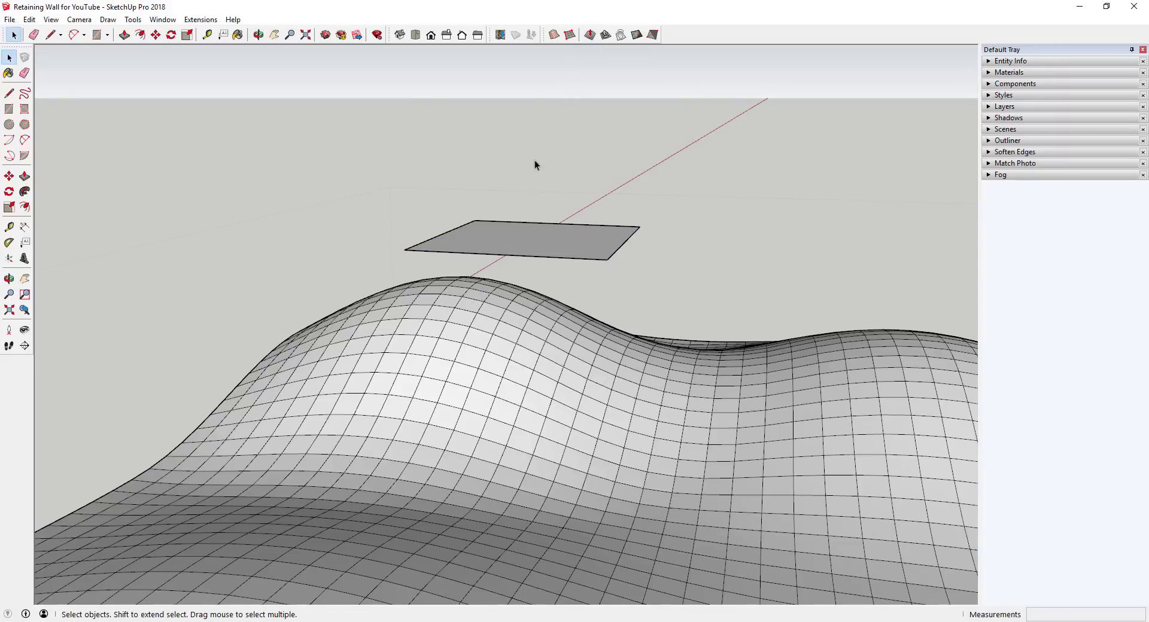
Smoove the hilltop beneath the floating rectangle down about 2' 1" with a 30' radius
click(590, 35)
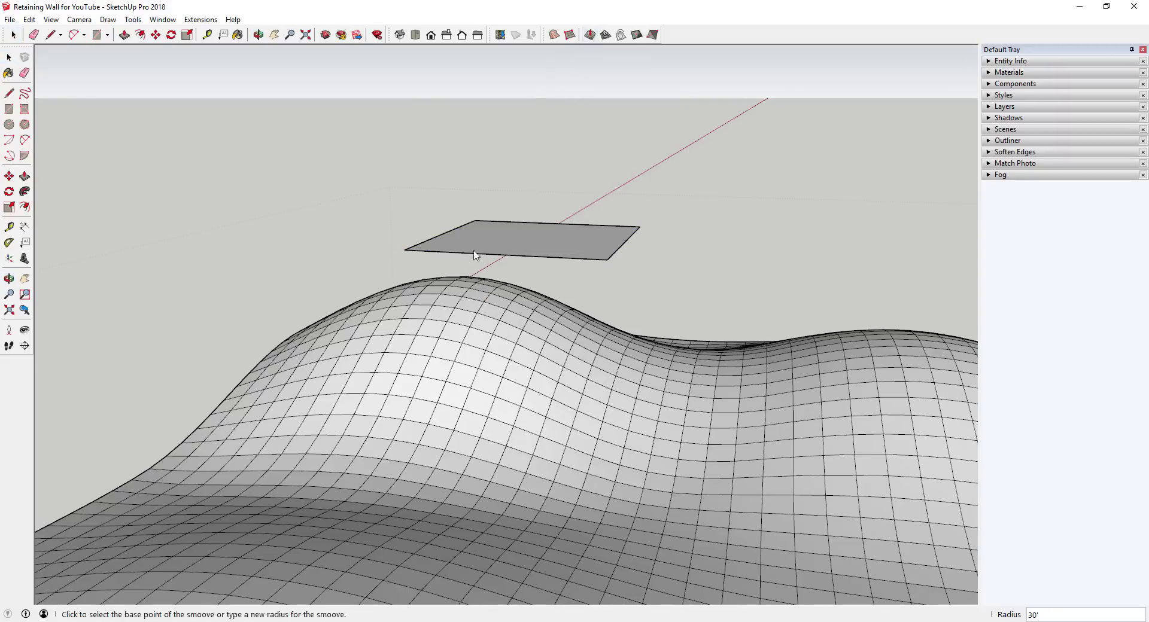
click(459, 287)
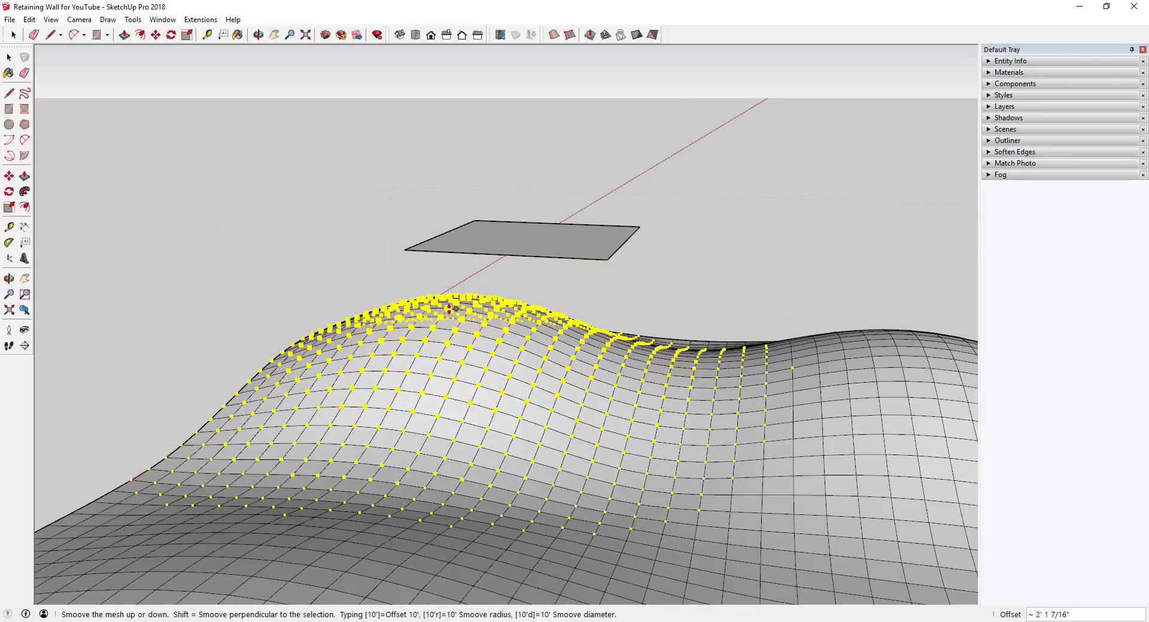
click(364, 360)
key(space)
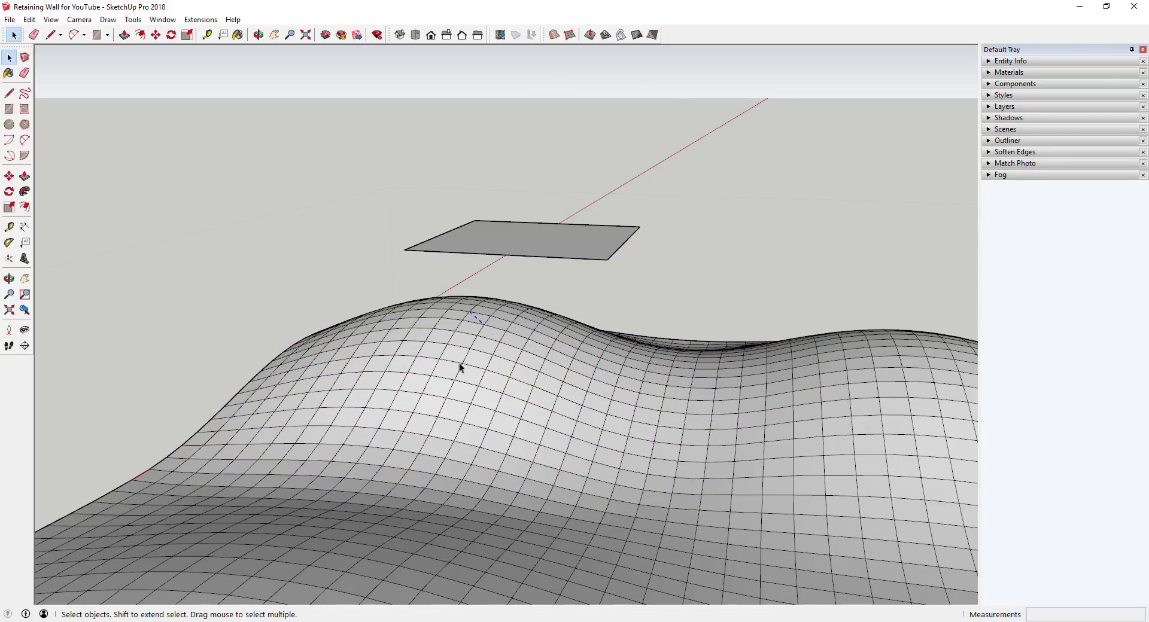
Try stamping the floating rectangle into the hilltop mesh with a 1' offset, setting the flat pad partway into the slope
mouse_move(541, 343)
middle_down()
mouse_move(526, 372)
mouse_move(529, 334)
middle_up()
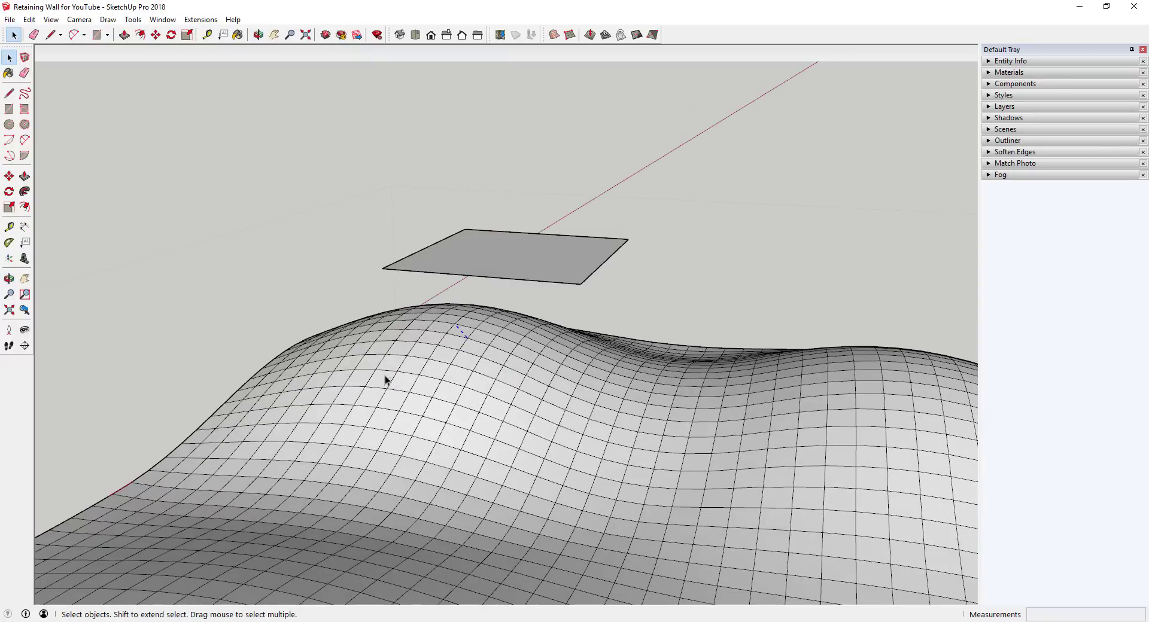
middle_drag(561, 281, 449, 307)
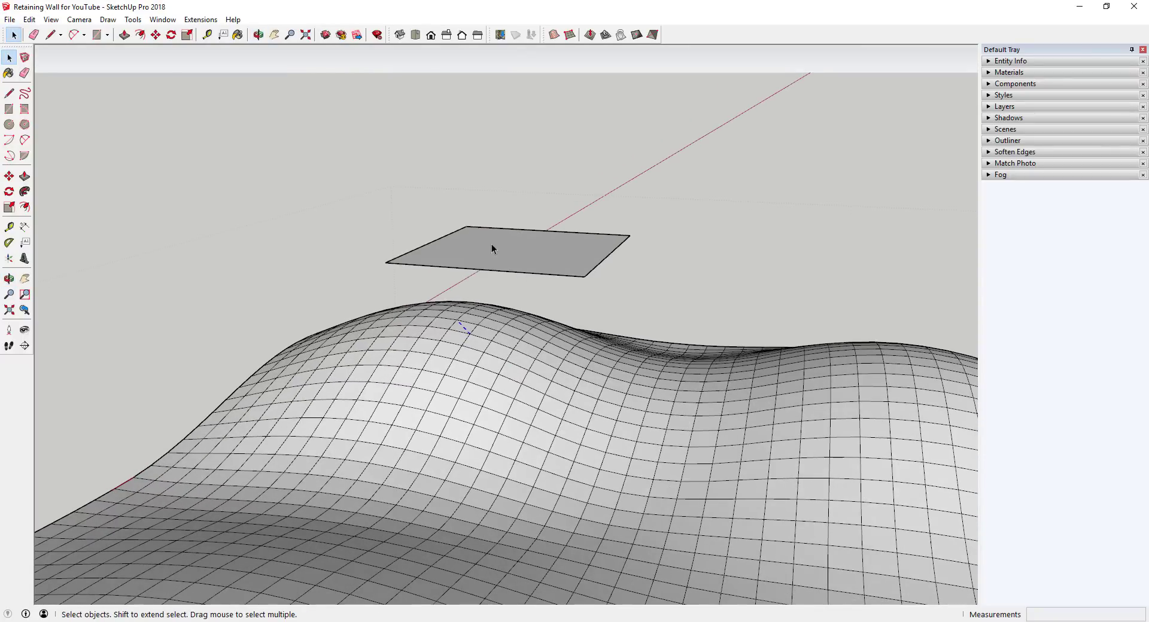
click(509, 236)
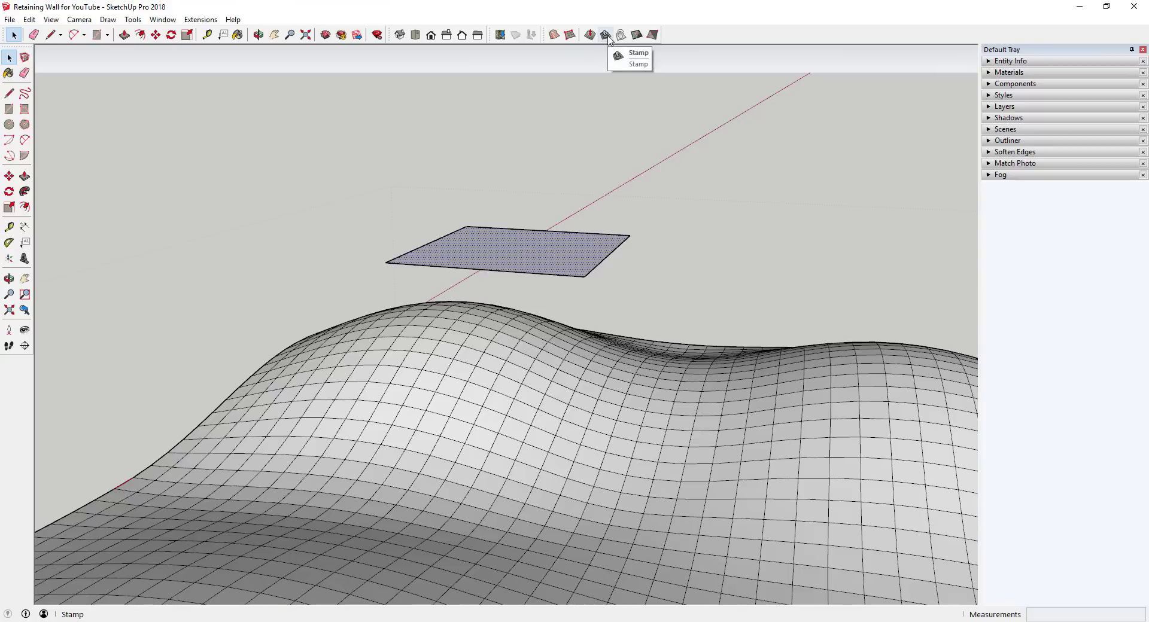
middle_drag(603, 272, 600, 282)
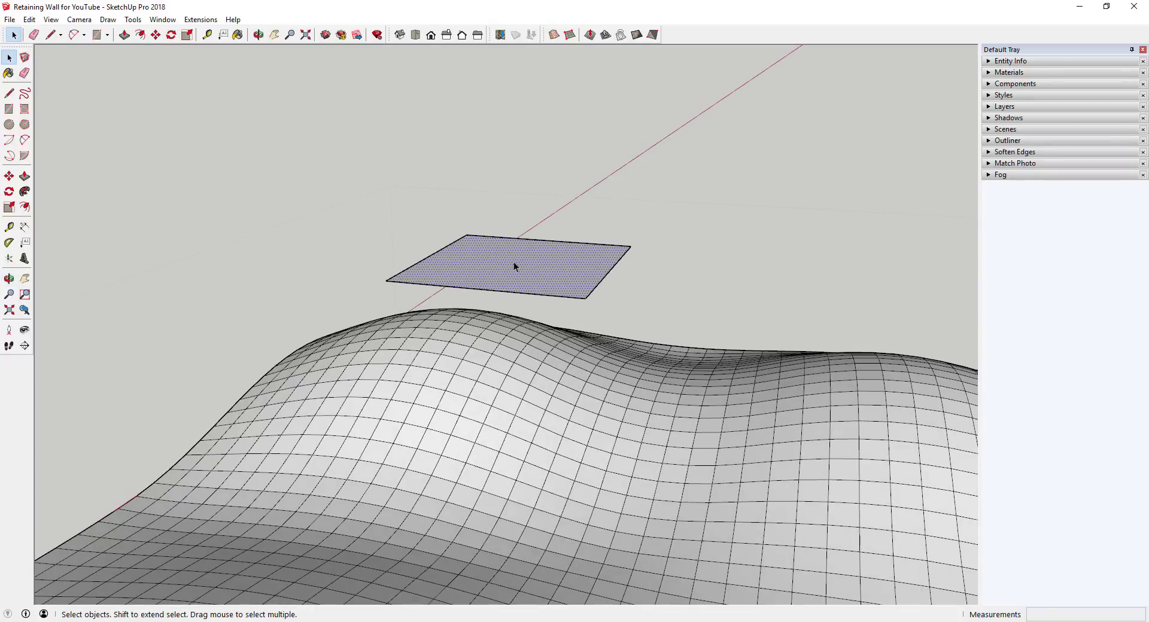
click(606, 35)
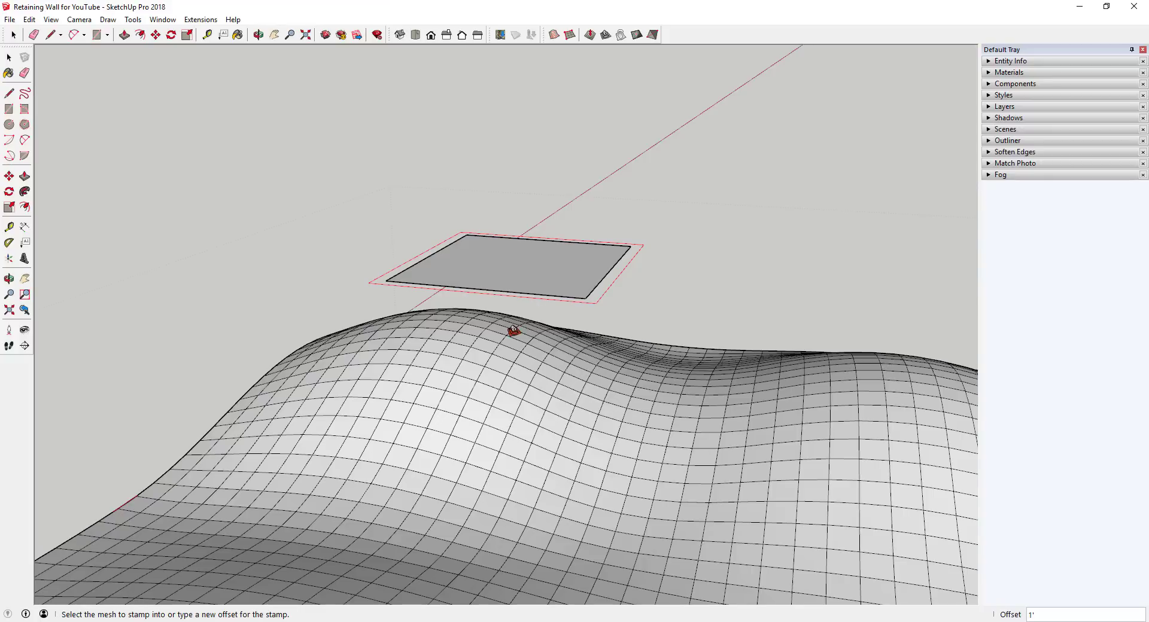
click(504, 383)
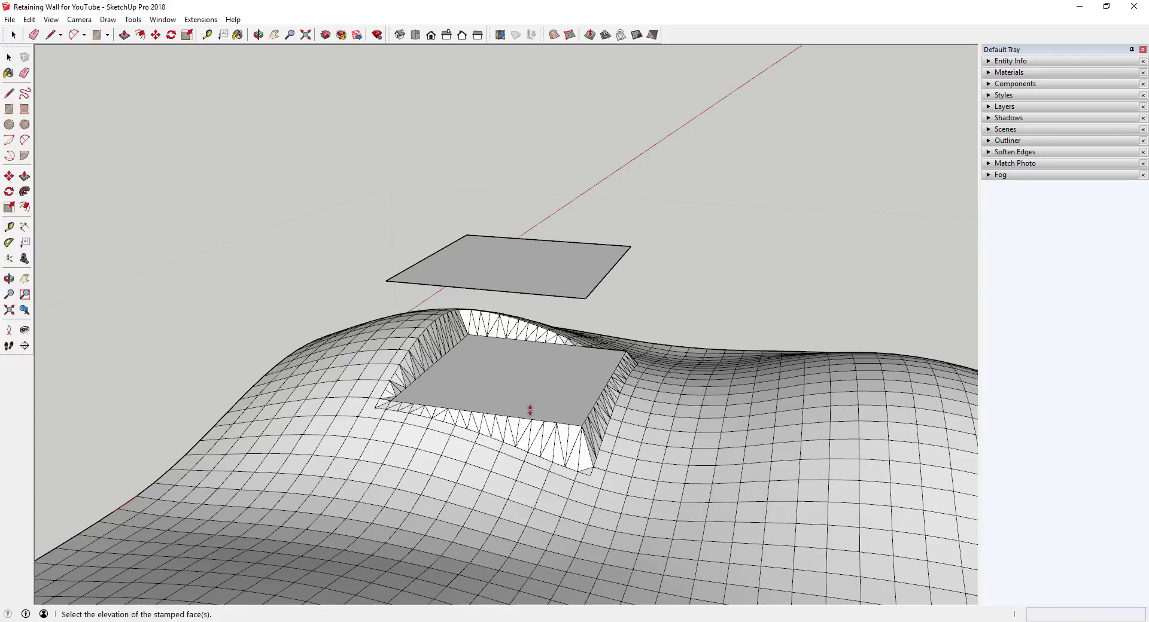
click(530, 410)
scroll(603, 411, up, 4)
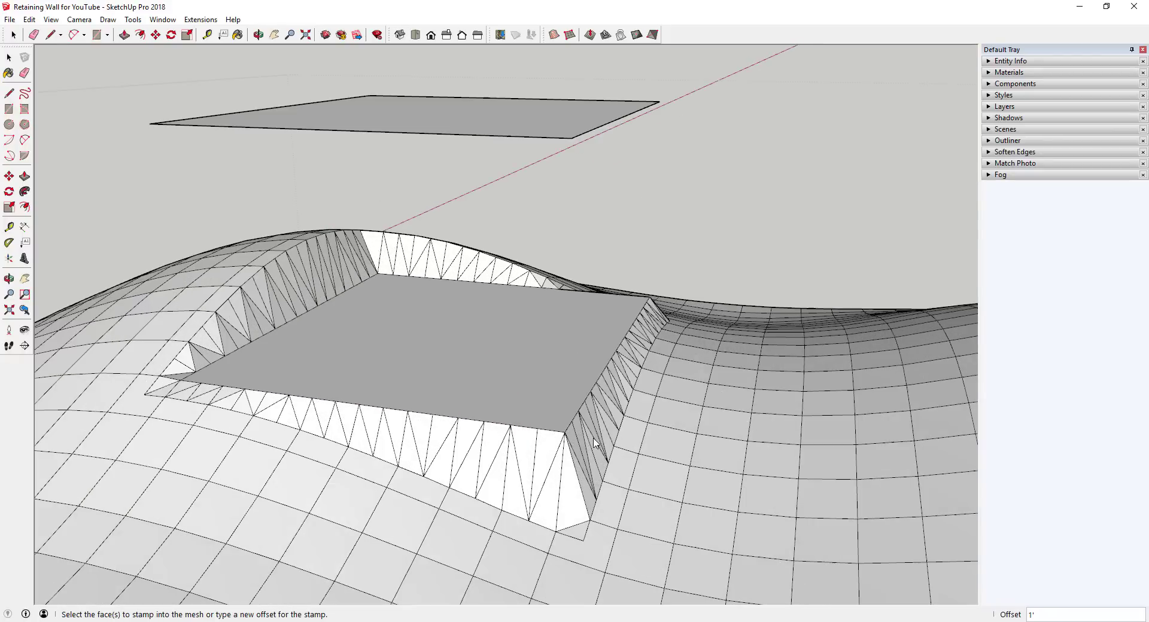
middle_drag(651, 380, 661, 352)
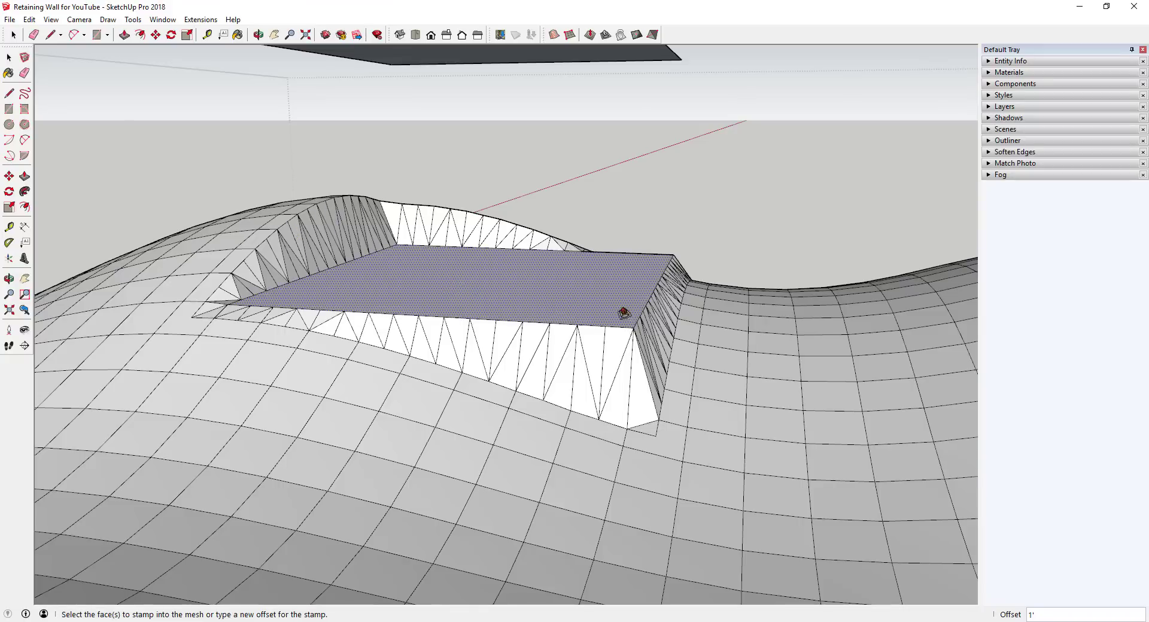
scroll(688, 289, down, 3)
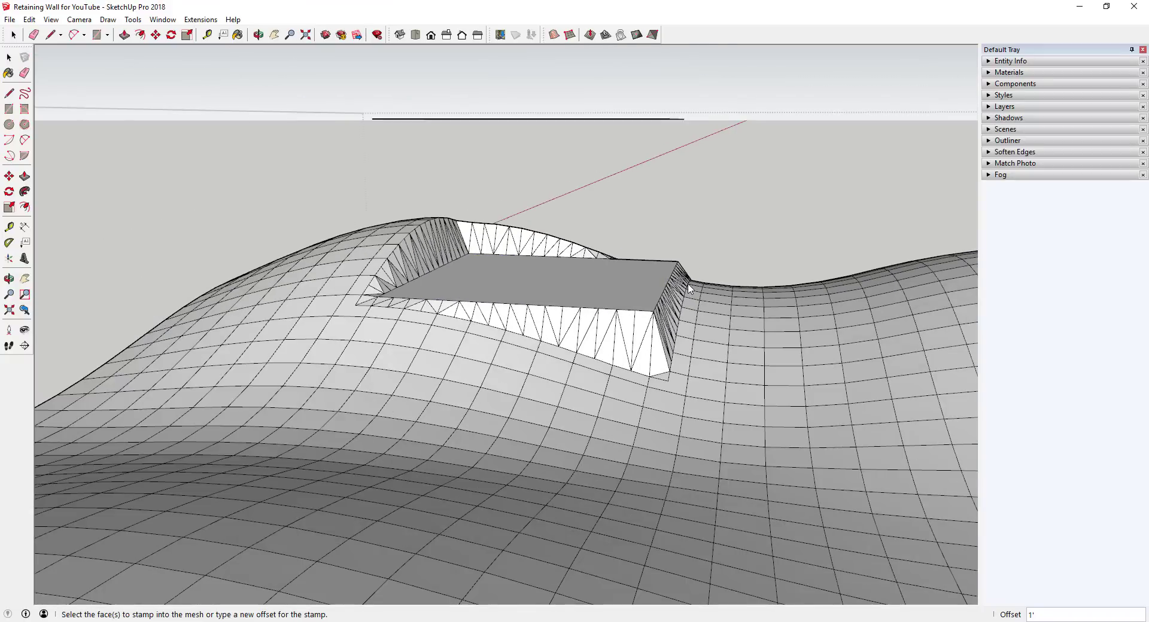
scroll(688, 289, down, 2)
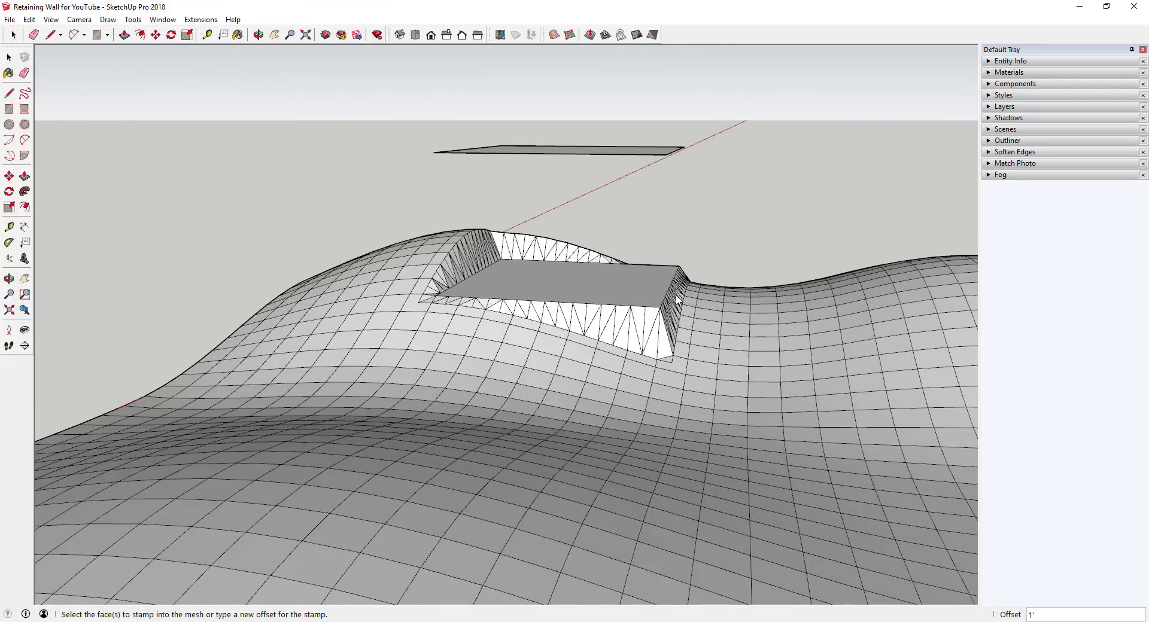
middle_drag(677, 299, 531, 213)
Stamp the floating rectangle into the hilltop mesh with a 1" offset, setting the pad's elevation so its downhill outer corner meets the slope
key(space)
click(540, 205)
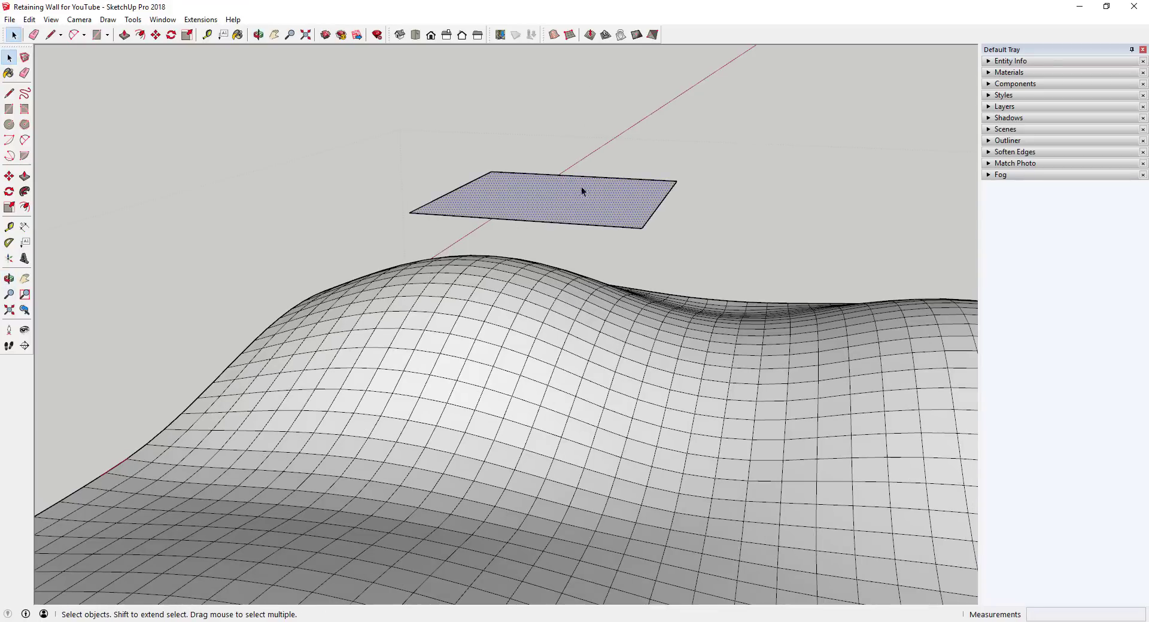
click(605, 34)
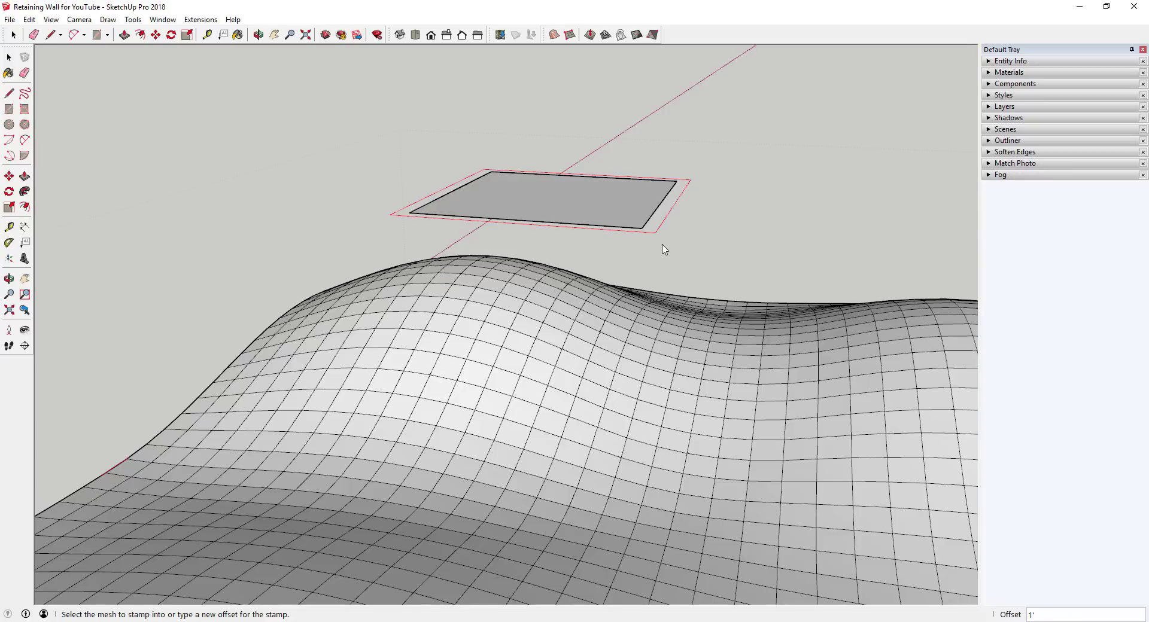
scroll(664, 250, down, 3)
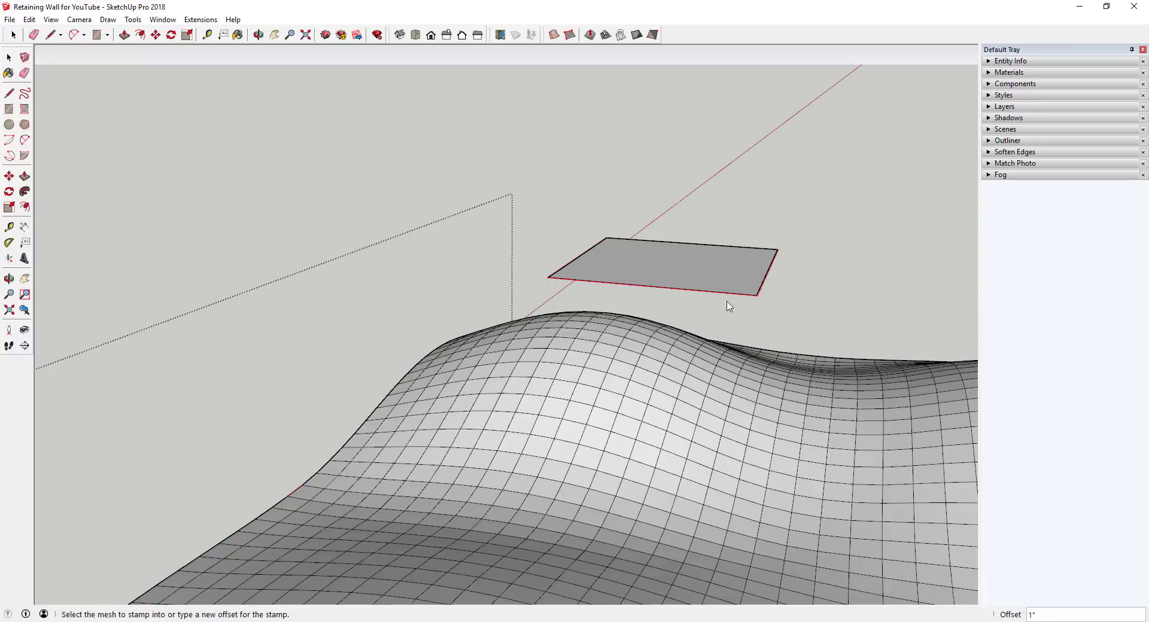
scroll(764, 298, up, 5)
scroll(763, 297, up, 4)
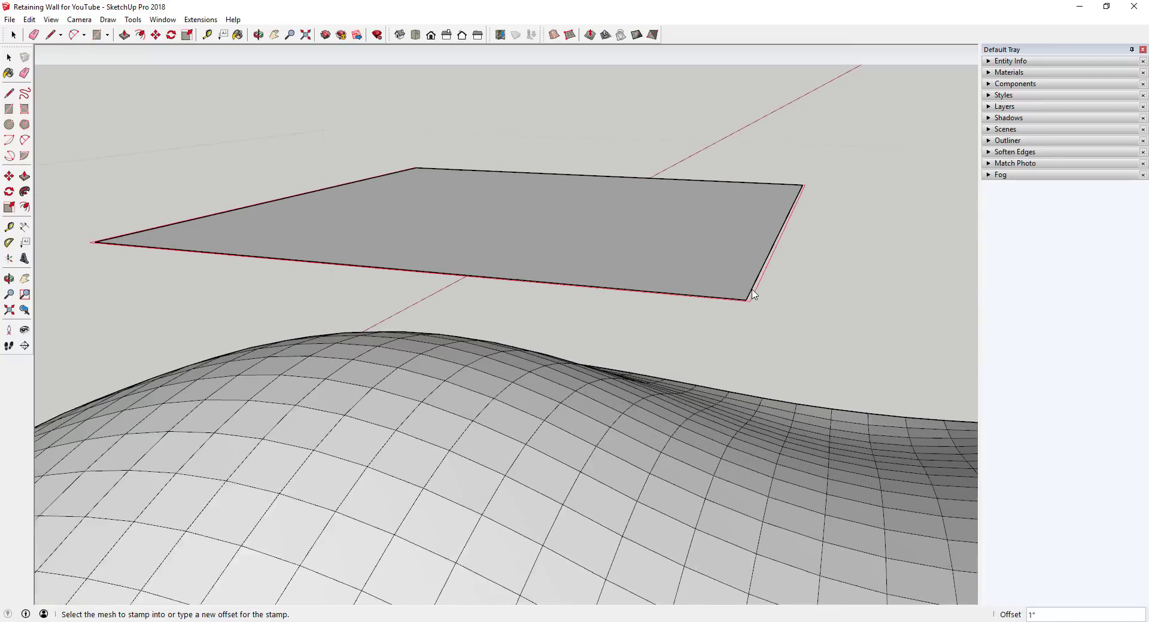
text(0)
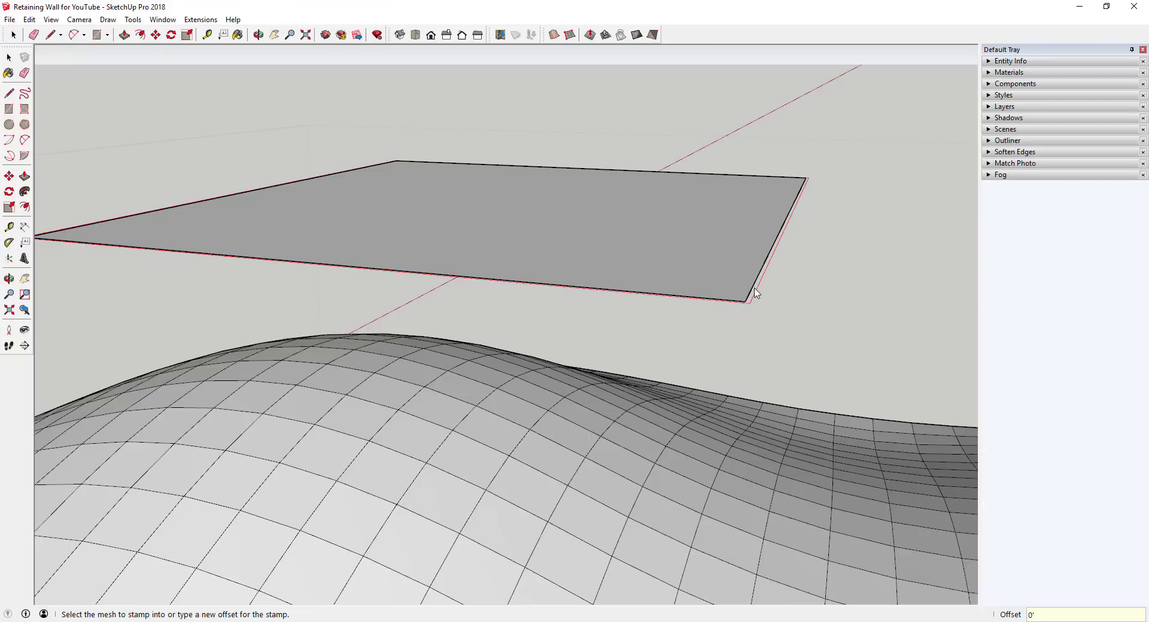
middle_drag(754, 298, 699, 400)
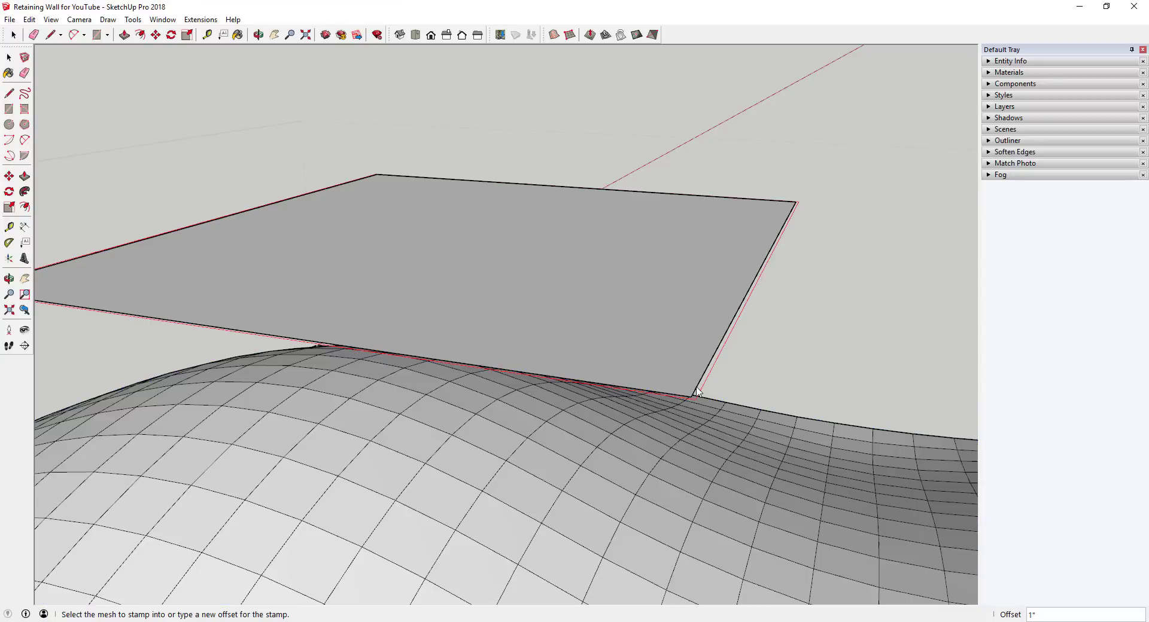
scroll(710, 256, down, 3)
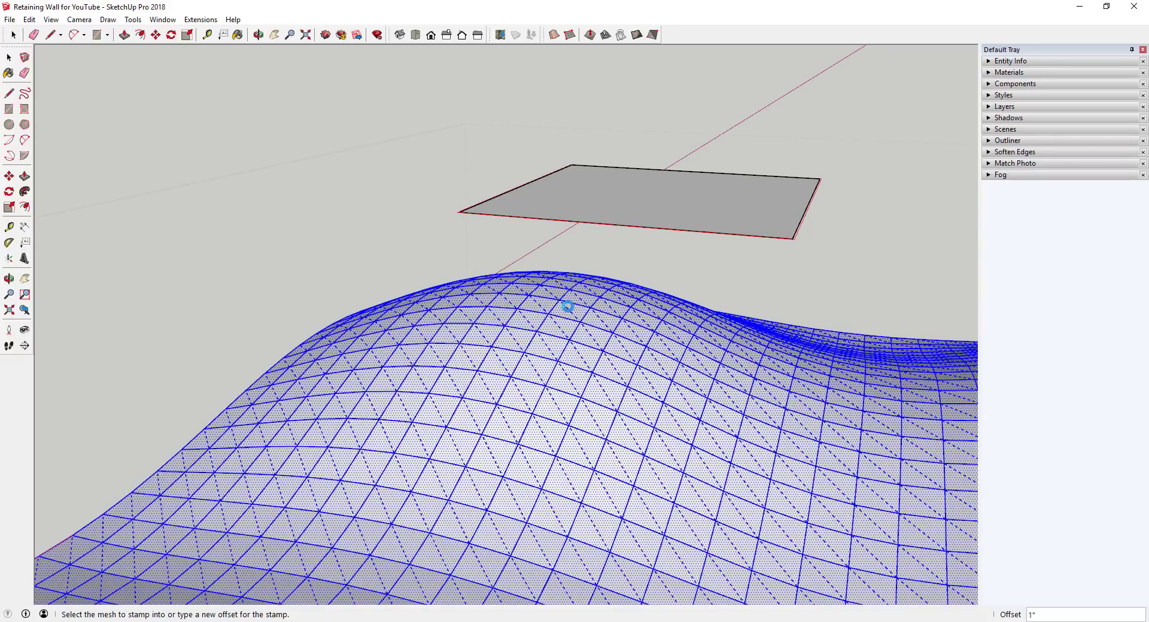
scroll(682, 215, down, 2)
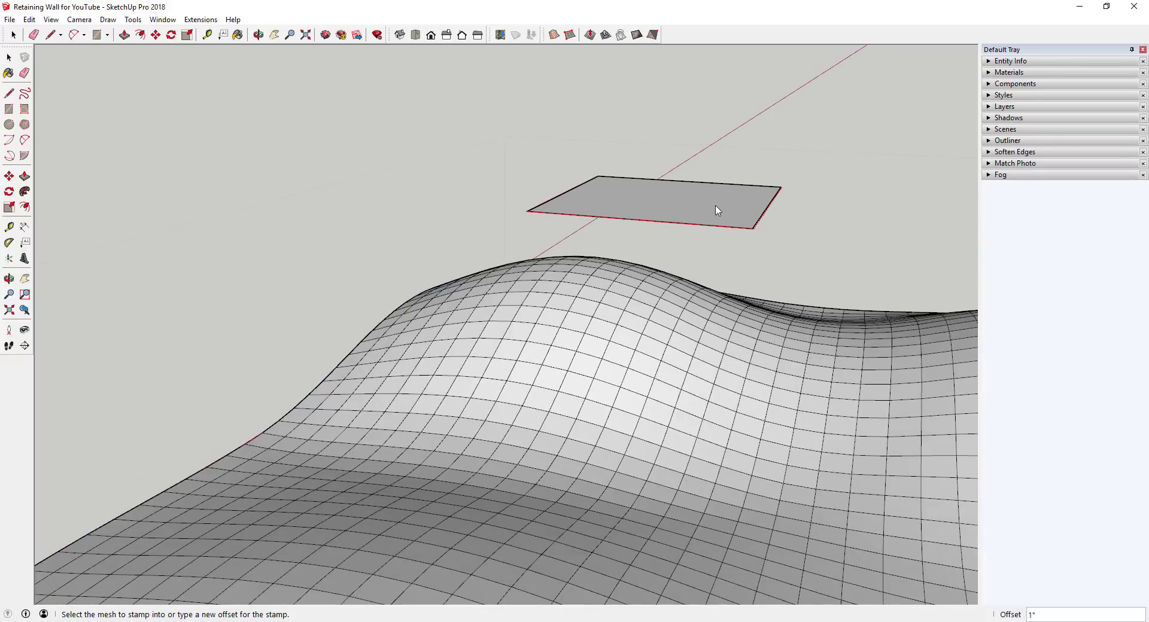
click(608, 330)
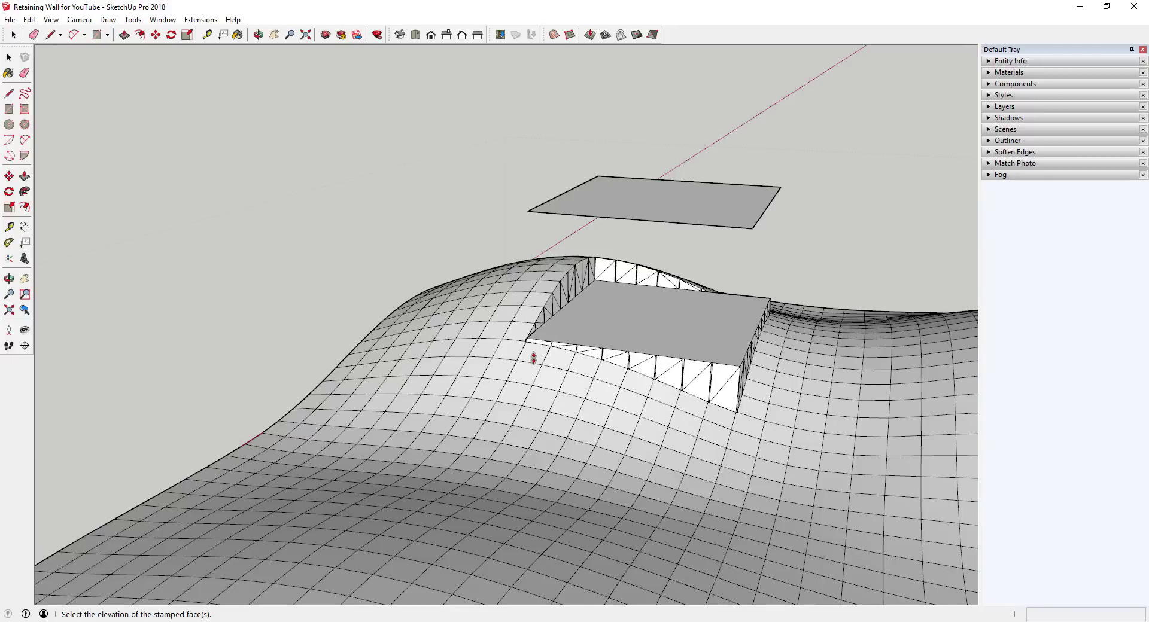
click(534, 360)
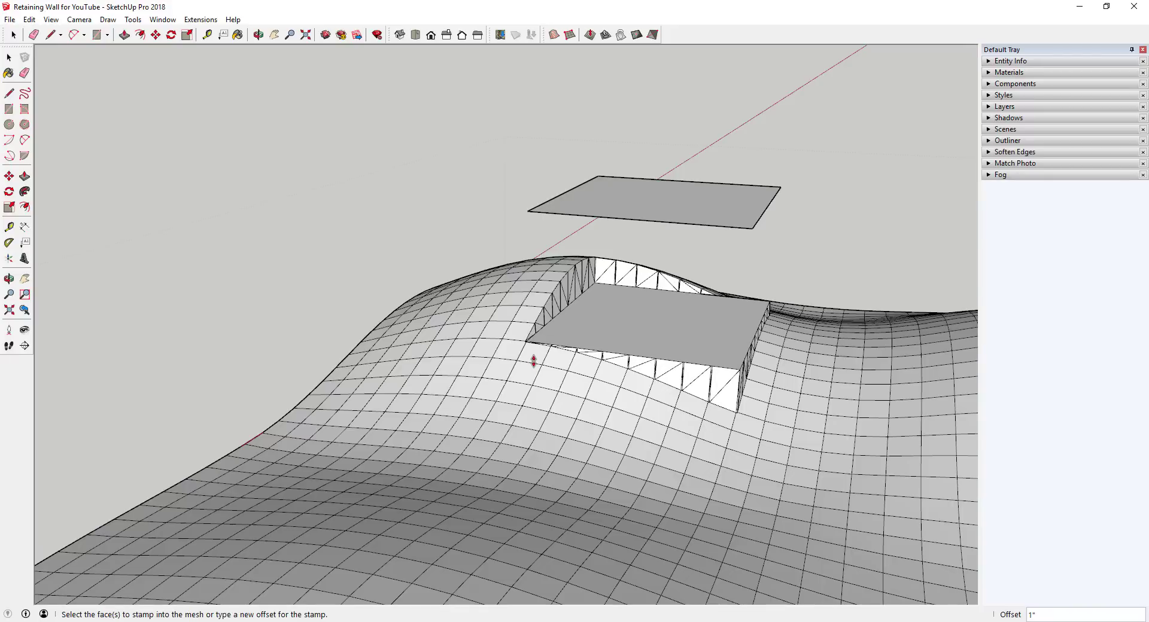
Examine the stamped pad's corner and its near-vertical side walls from close up and from a distance
scroll(539, 350, up, 5)
scroll(502, 334, down, 5)
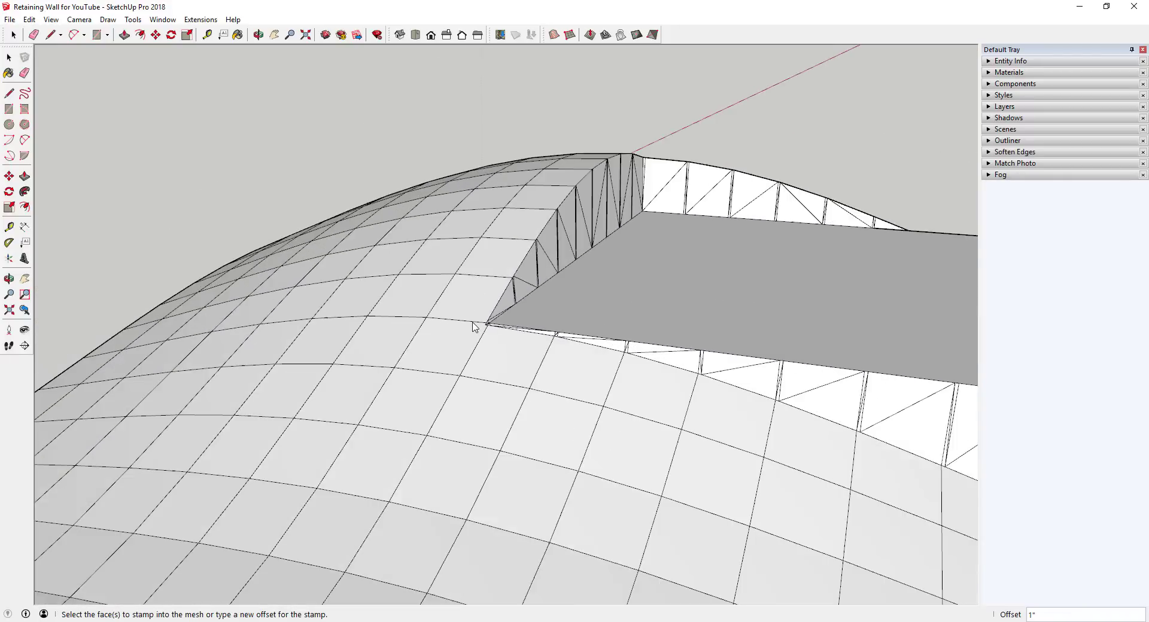
click(508, 323)
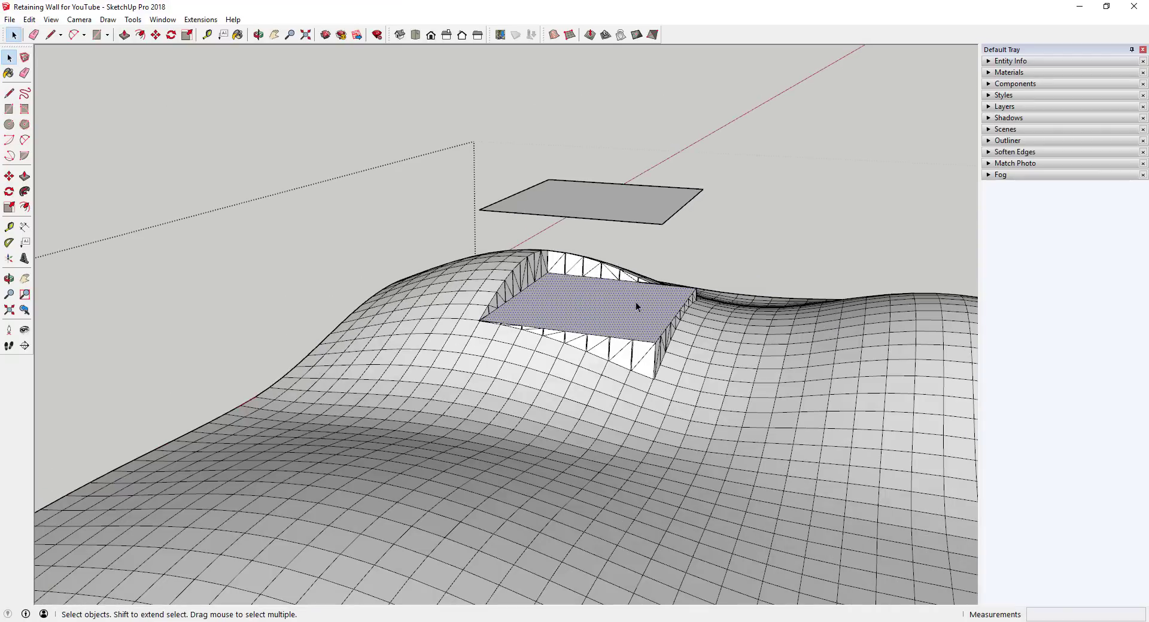
scroll(628, 301, up, 6)
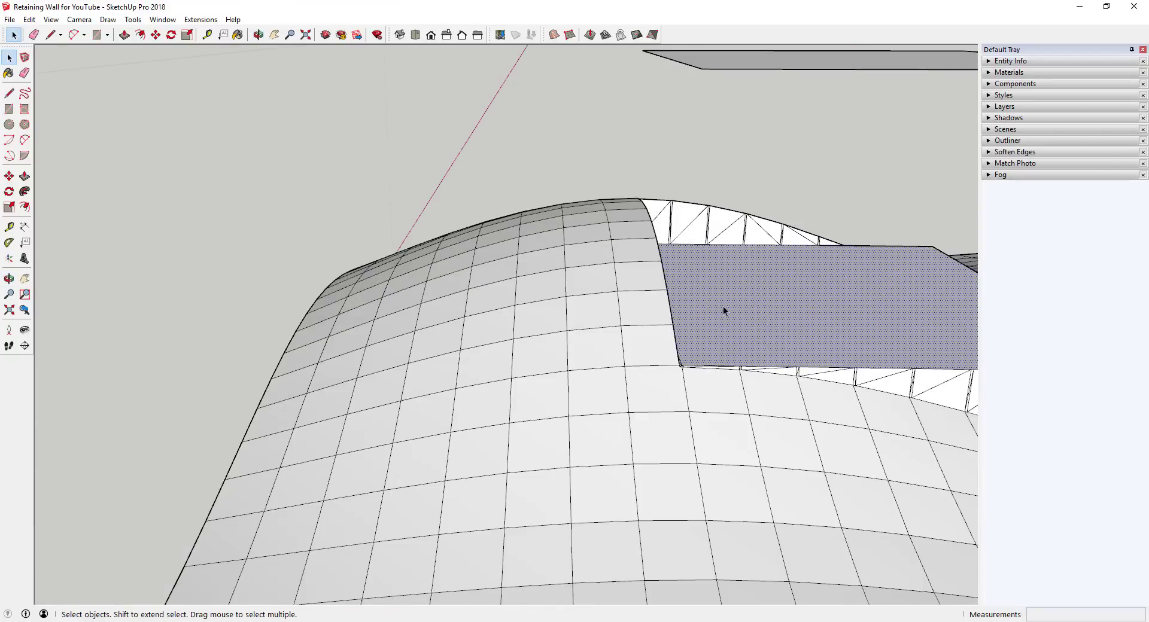
middle_drag(723, 306, 443, 246)
scroll(450, 258, up, 3)
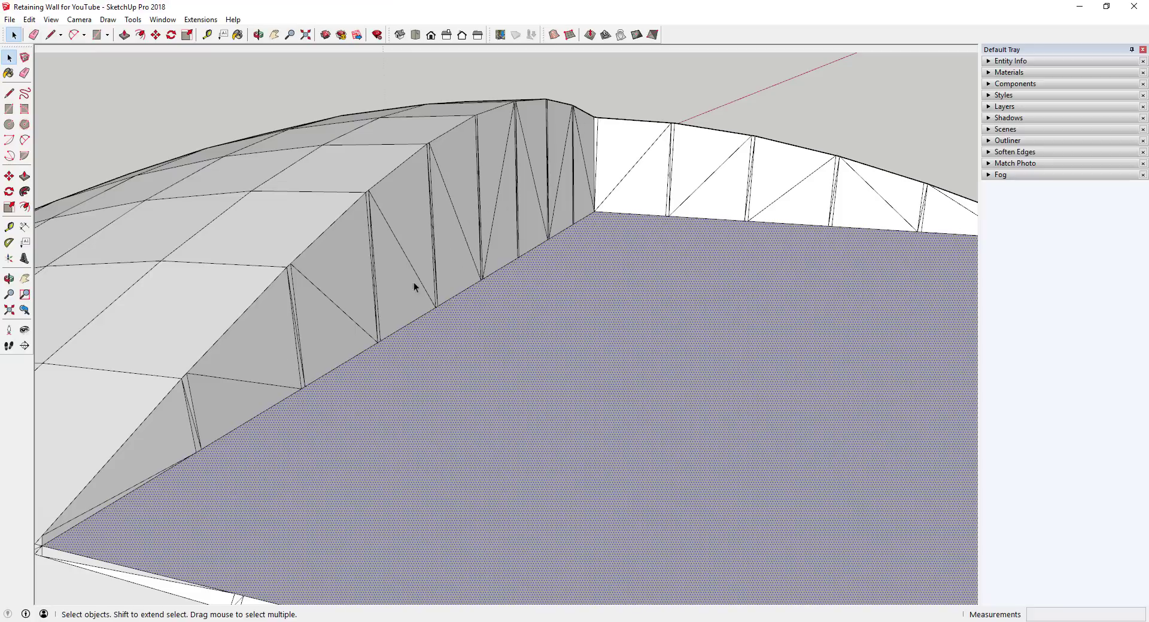
scroll(315, 303, down, 8)
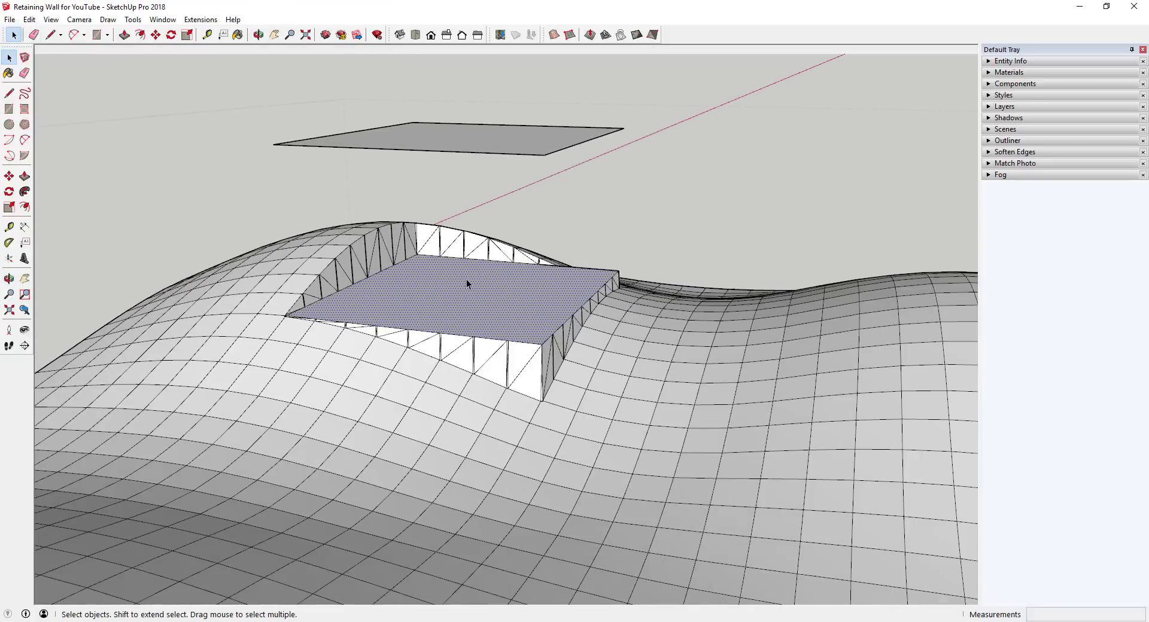
click(687, 212)
scroll(645, 242, down, 5)
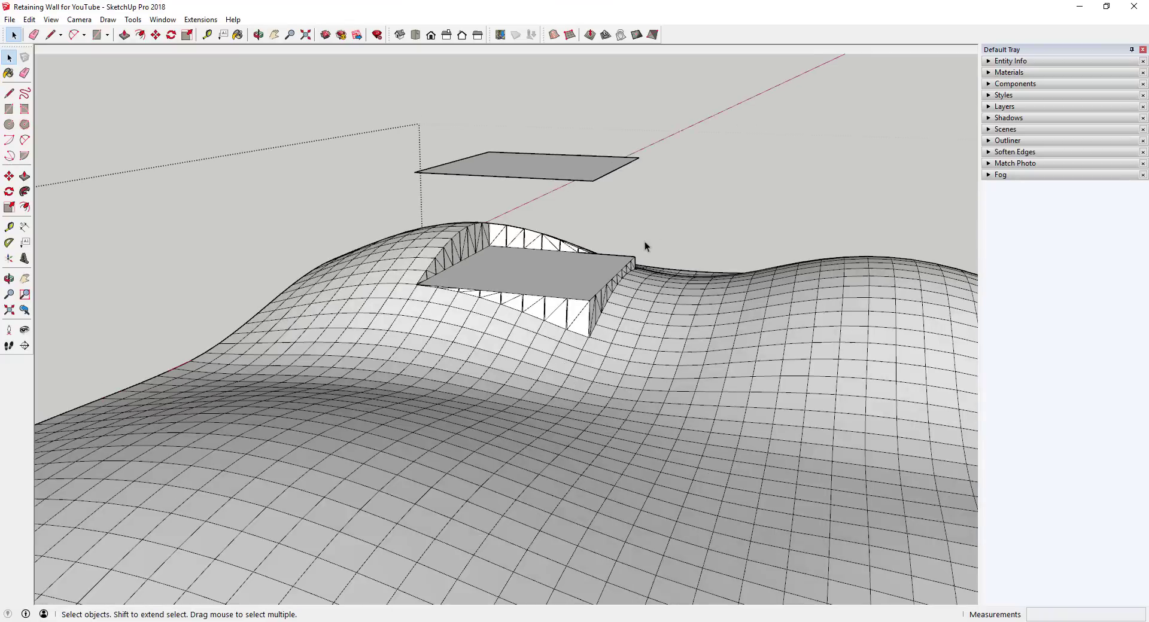
scroll(595, 250, up, 1)
Hide the rectangle floating above the stamped pad
click(591, 260)
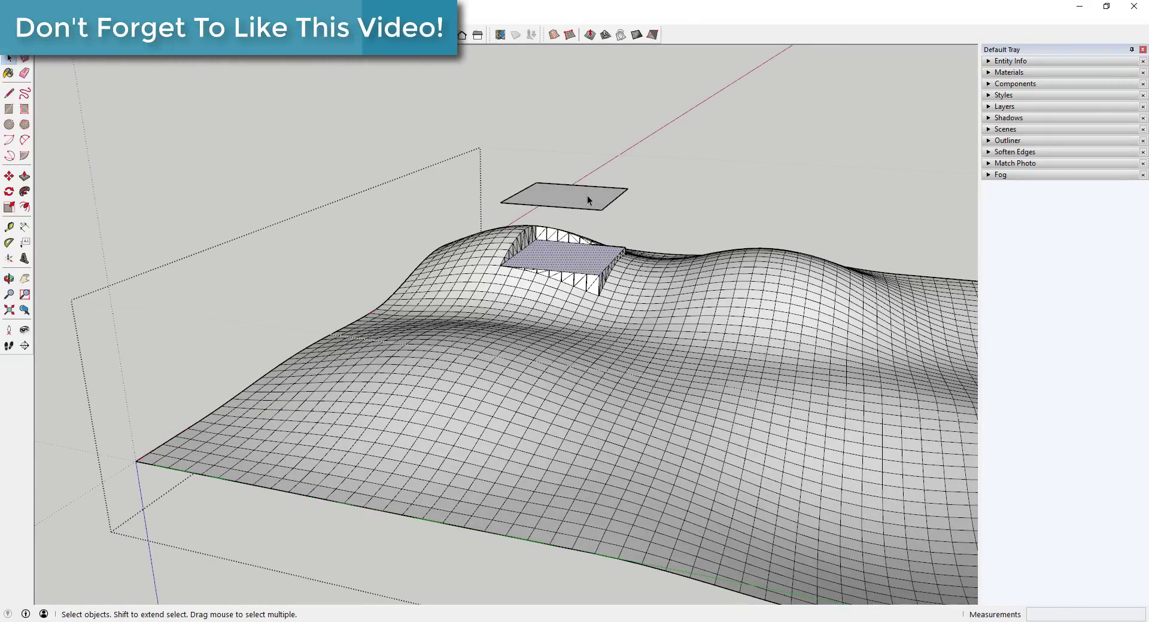
scroll(590, 201, up, 2)
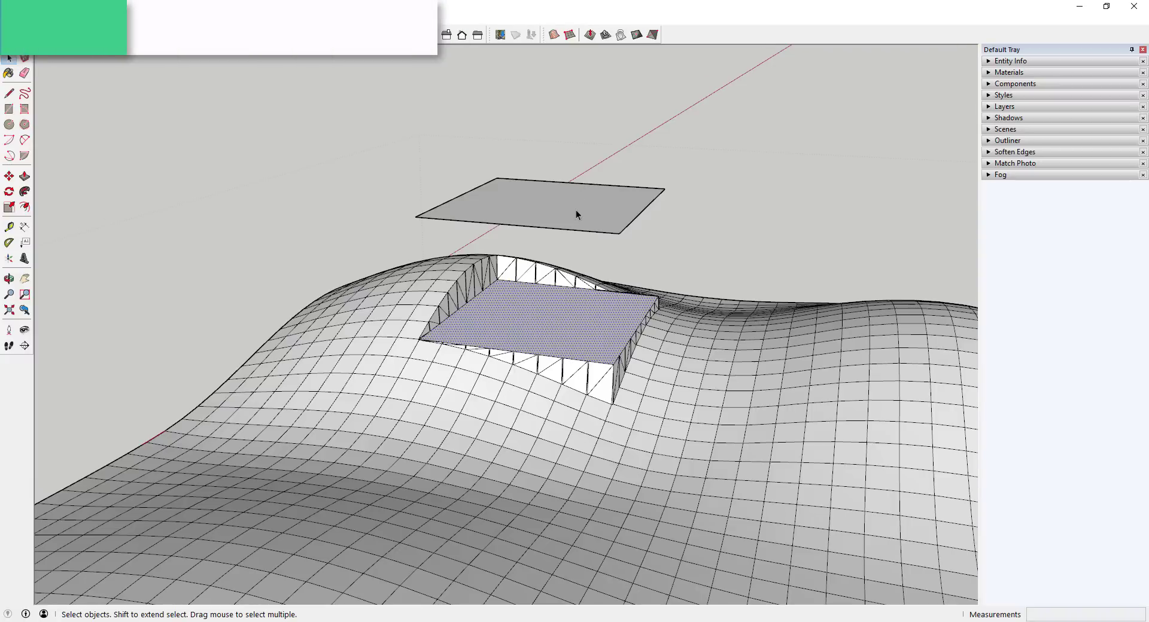
click(576, 210)
right_click(575, 210)
click(604, 244)
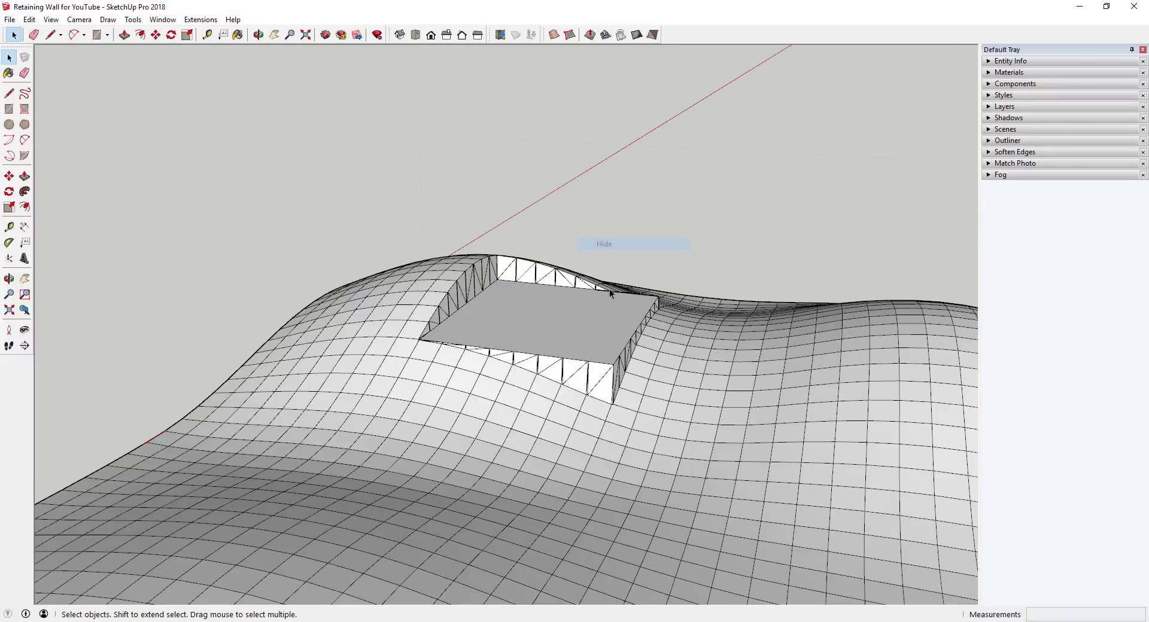
Copy the stamped pad's face with its edges and paste it in place outside the terrain group
click(565, 330)
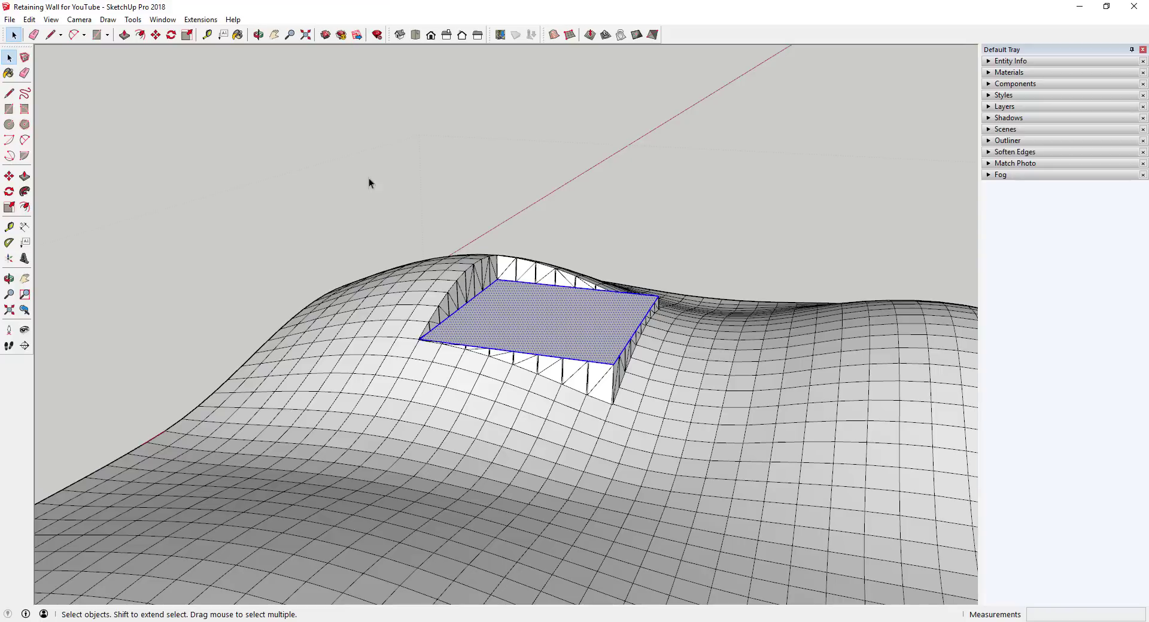
click(639, 101)
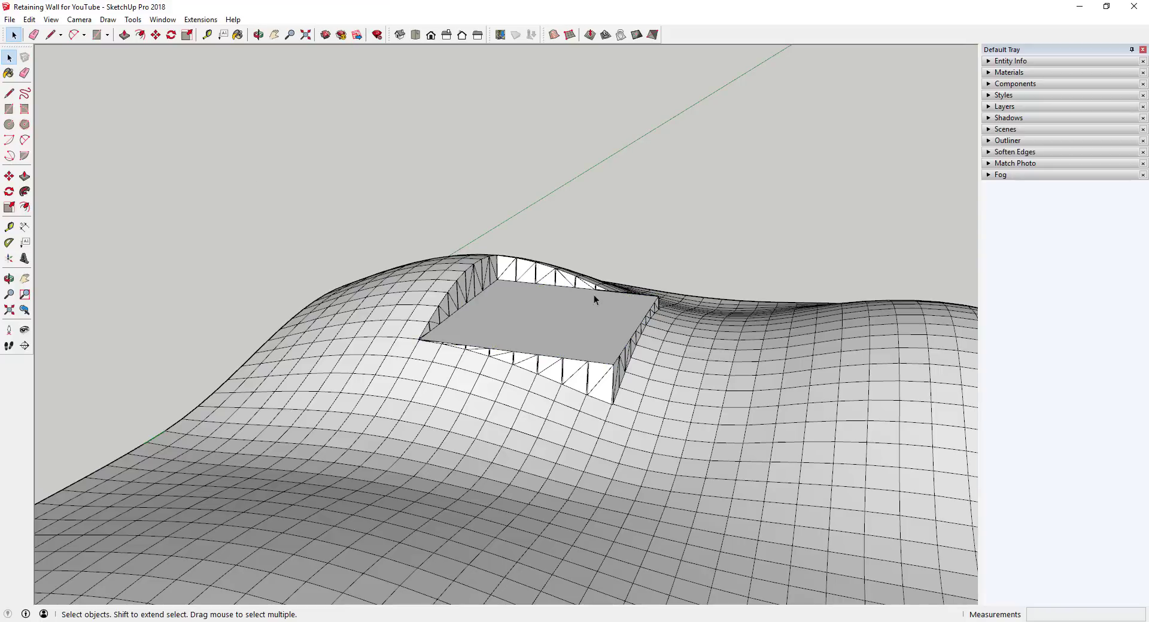
scroll(569, 288, down, 5)
click(684, 366)
scroll(757, 284, down, 3)
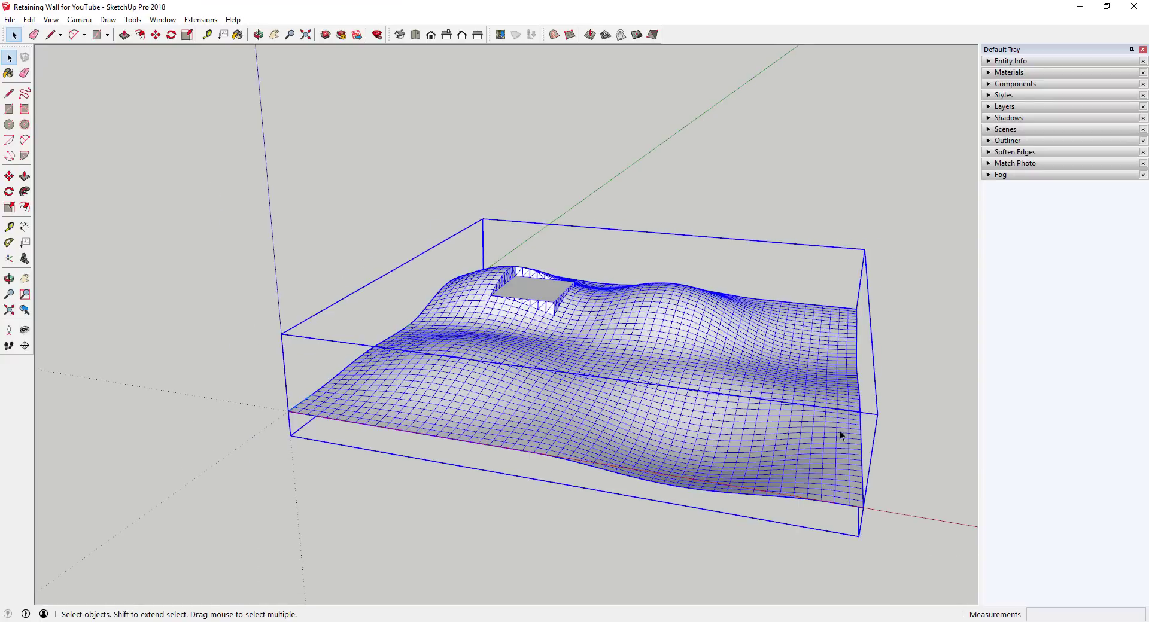
scroll(587, 254, up, 4)
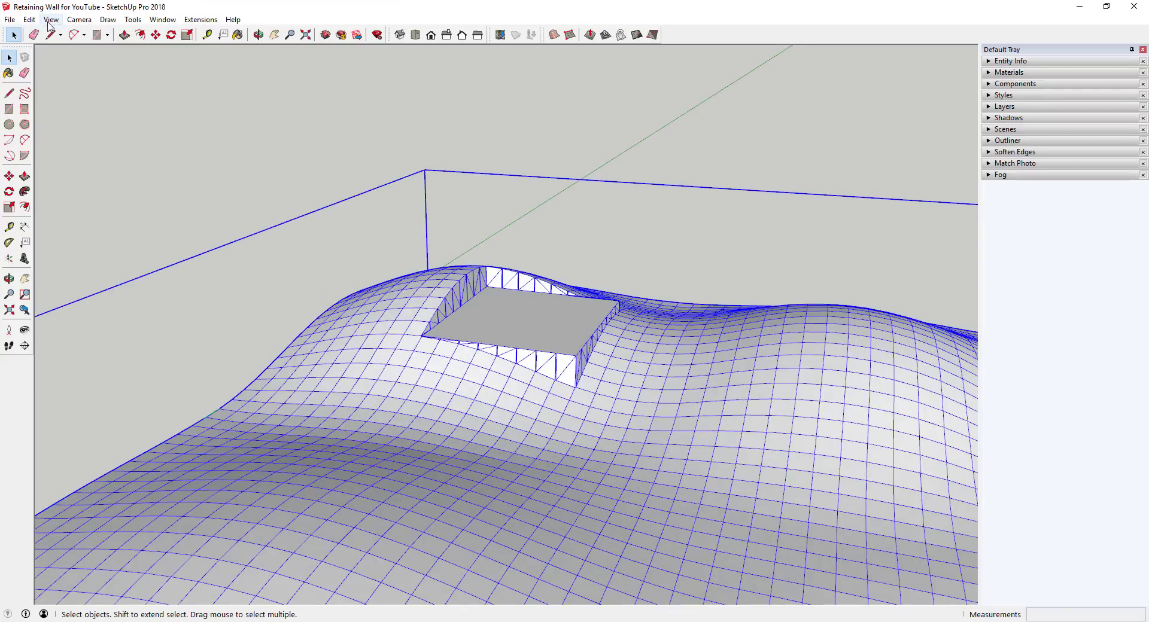
click(29, 19)
click(59, 103)
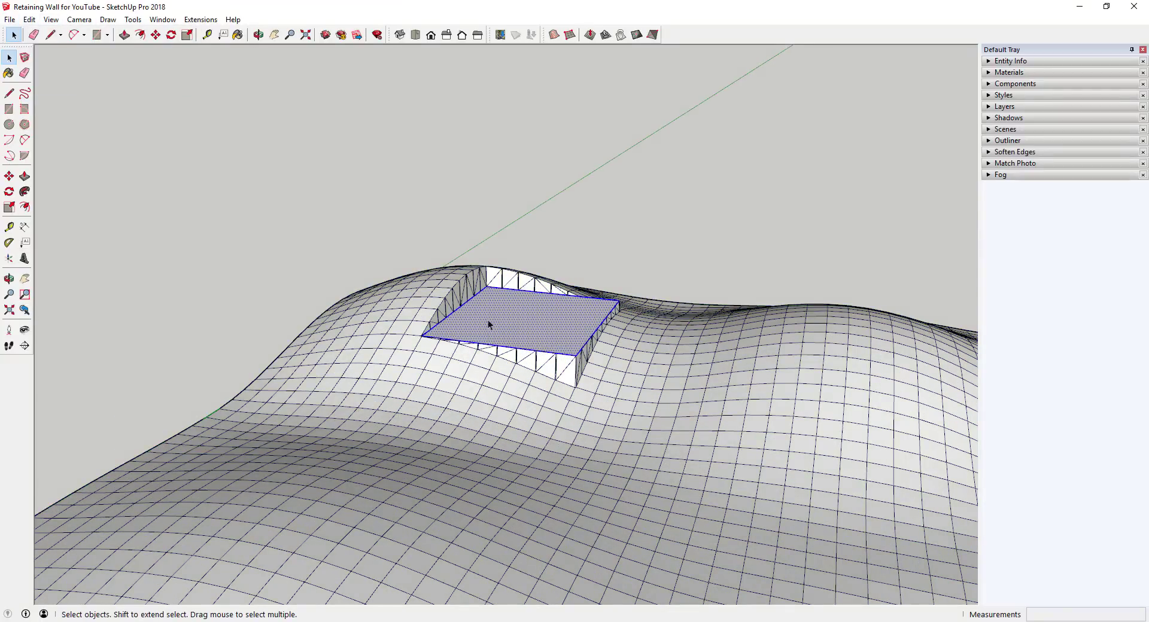
scroll(519, 307, up, 3)
scroll(425, 310, up, 3)
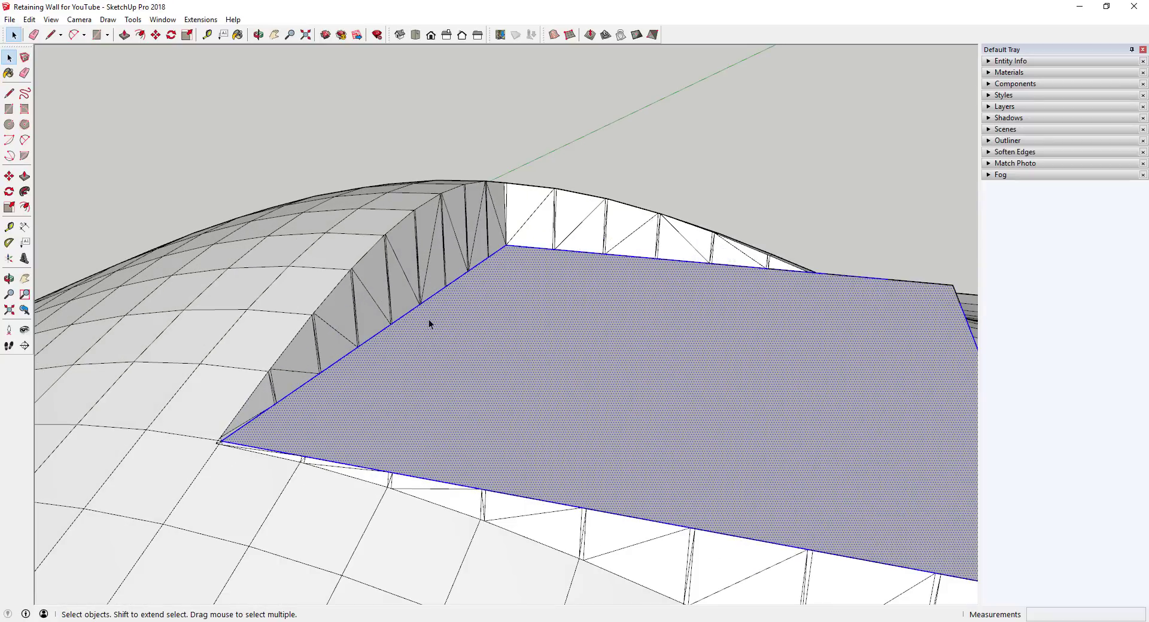
Examine the pasted pad face and the surrounding terrain group by selecting each on its own
scroll(457, 334, down, 2)
click(547, 352)
scroll(485, 320, down, 5)
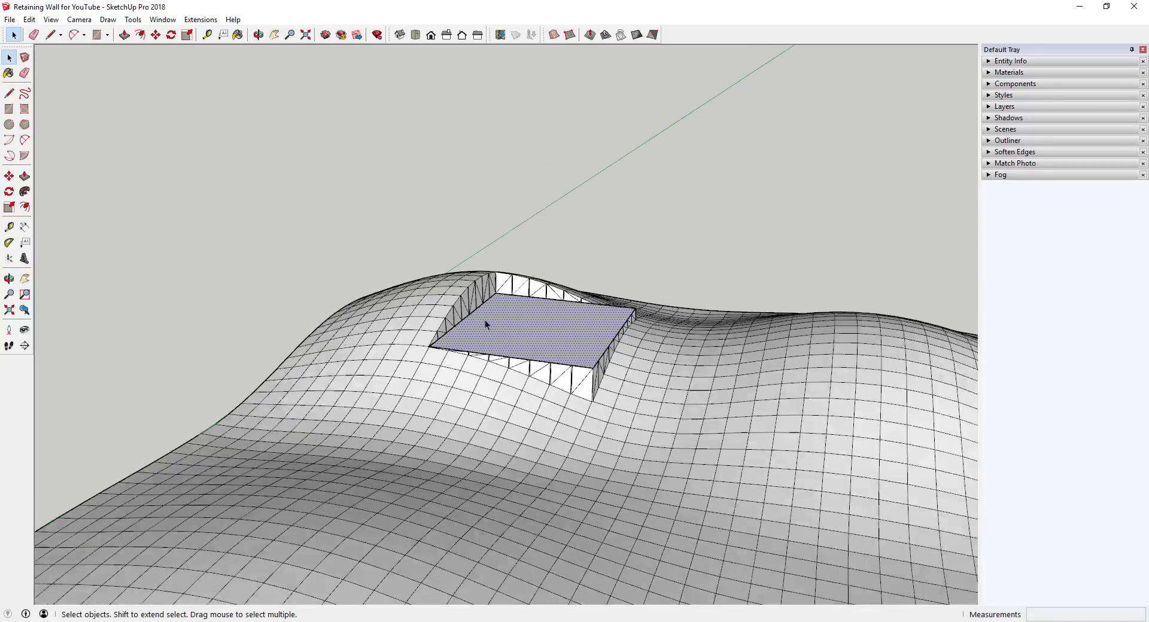
click(529, 319)
click(729, 380)
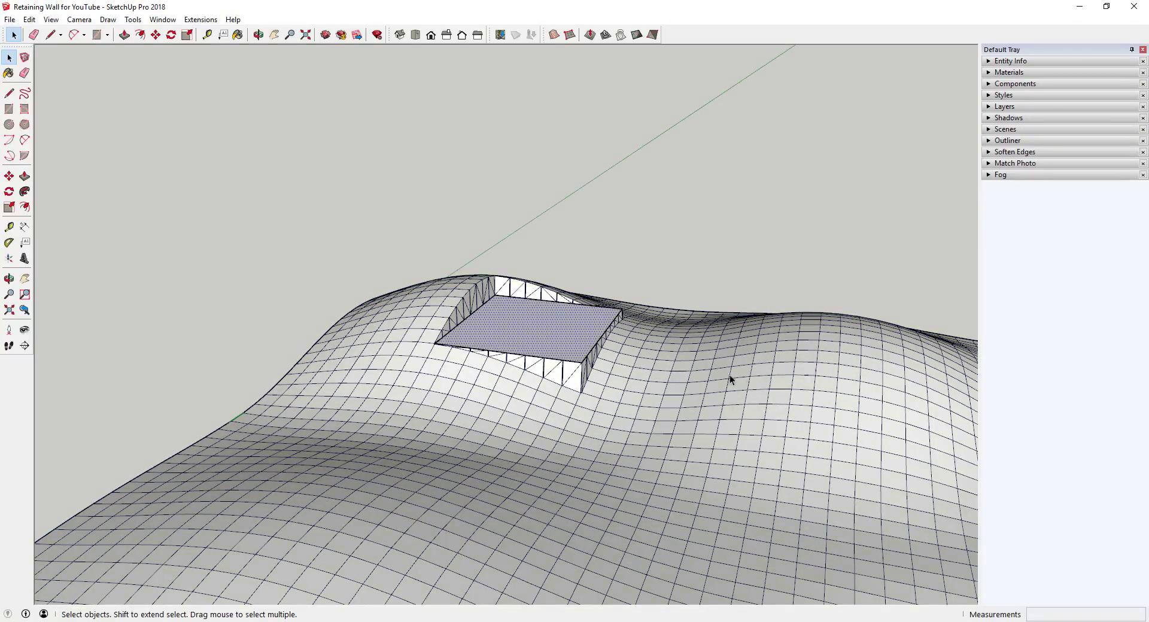
click(549, 334)
click(550, 334)
Offset the outline of the pasted pad face inward by 5"
scroll(526, 329, up, 3)
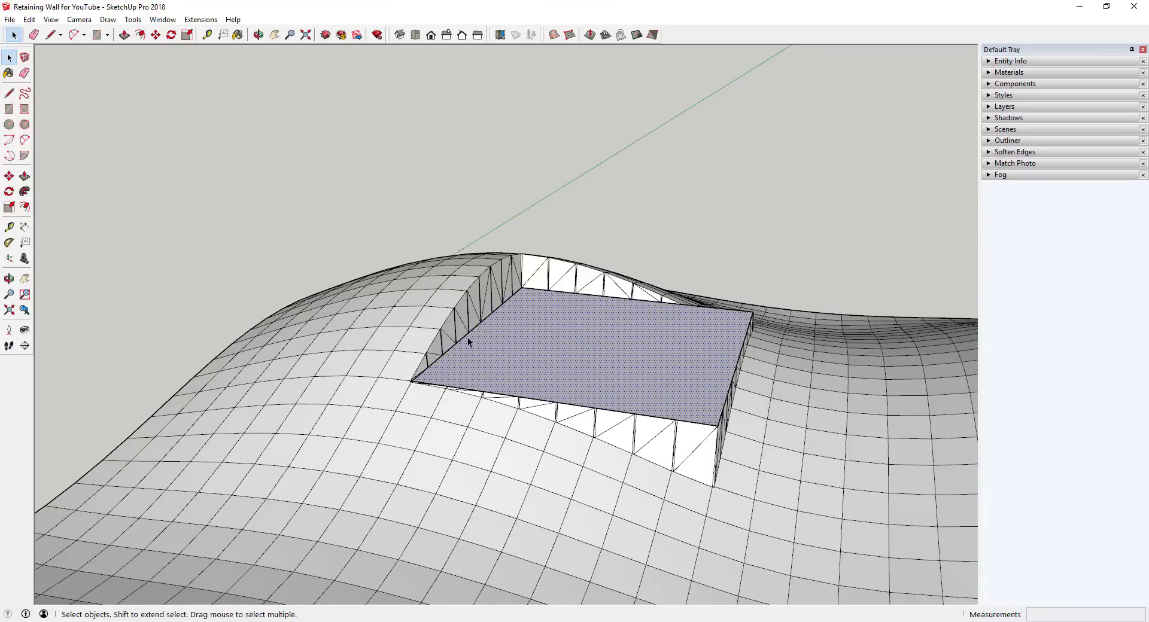
key(f)
click(462, 339)
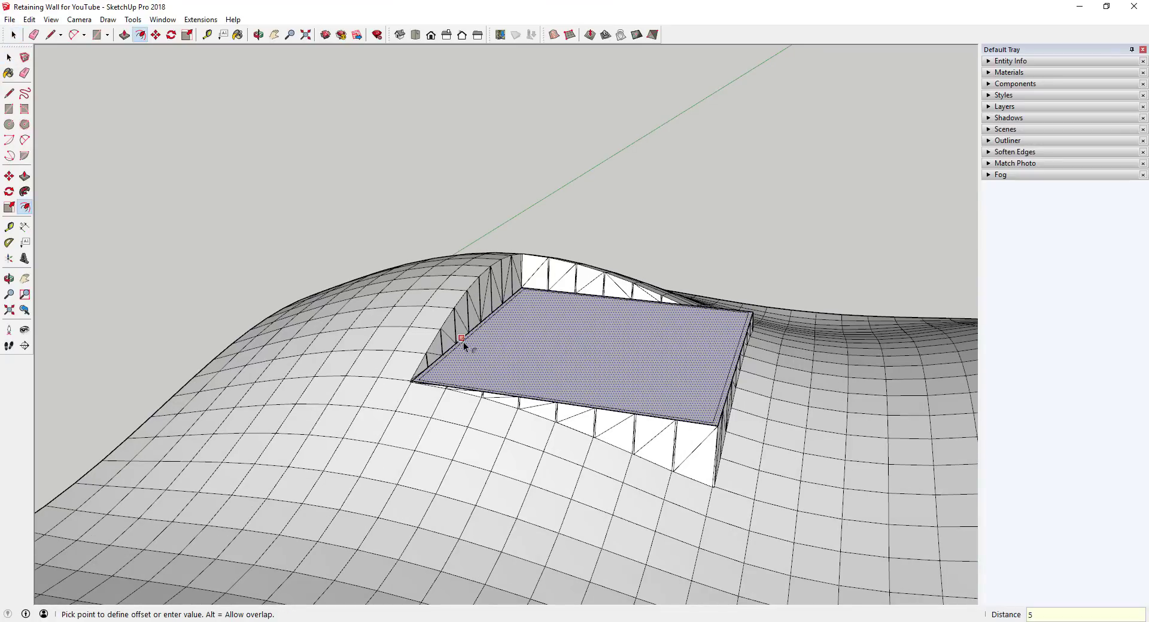
key(Return)
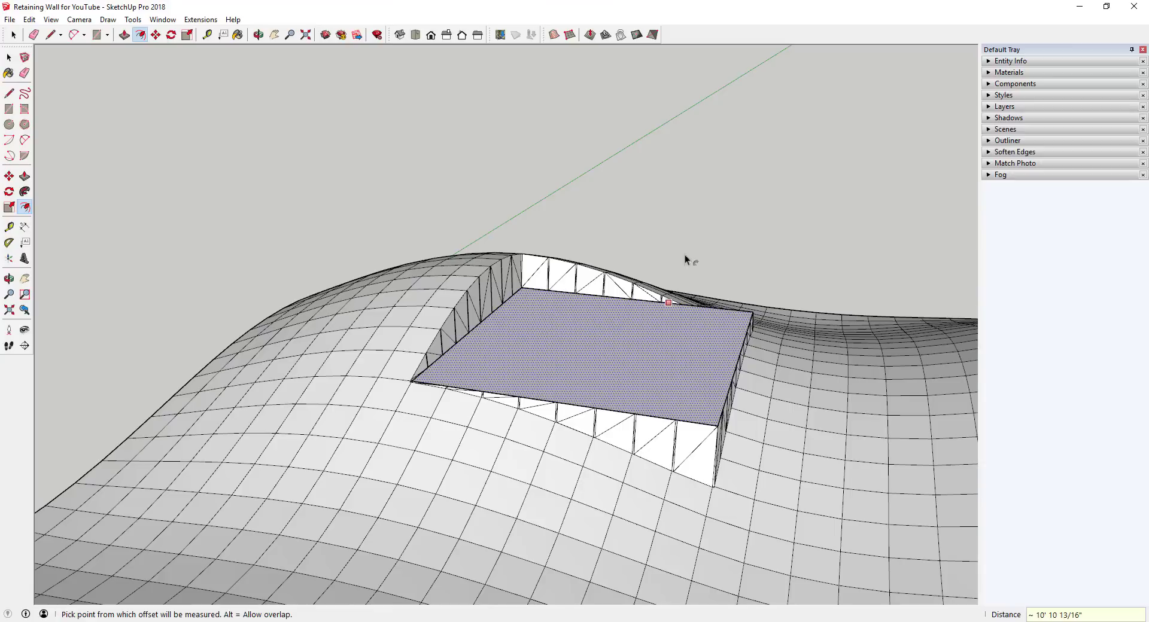
click(456, 345)
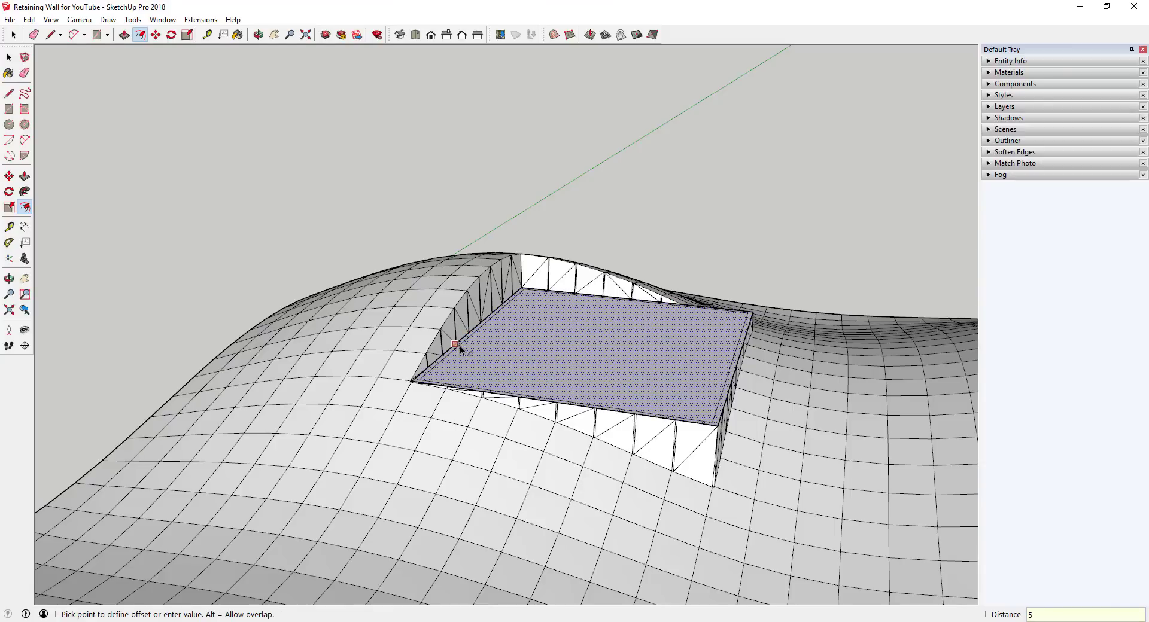
key(Return)
Draw a 5" line across the offset border from the inner corner to the outer edge, where the pad meets the slope
scroll(425, 381, up, 5)
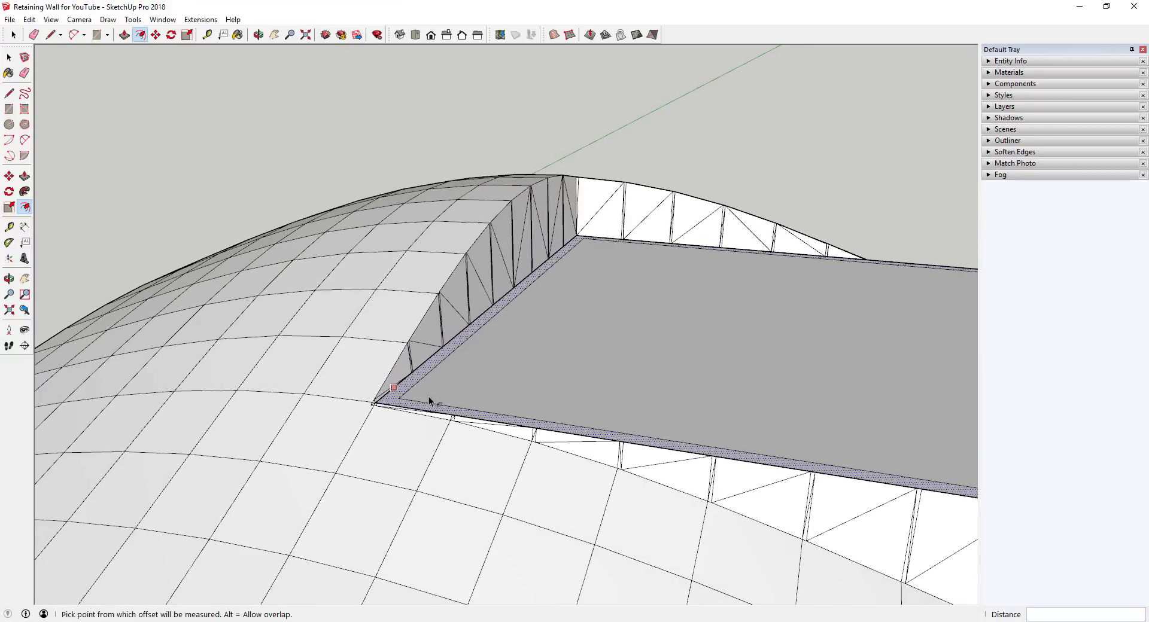
key(space)
key(l)
scroll(410, 398, up, 2)
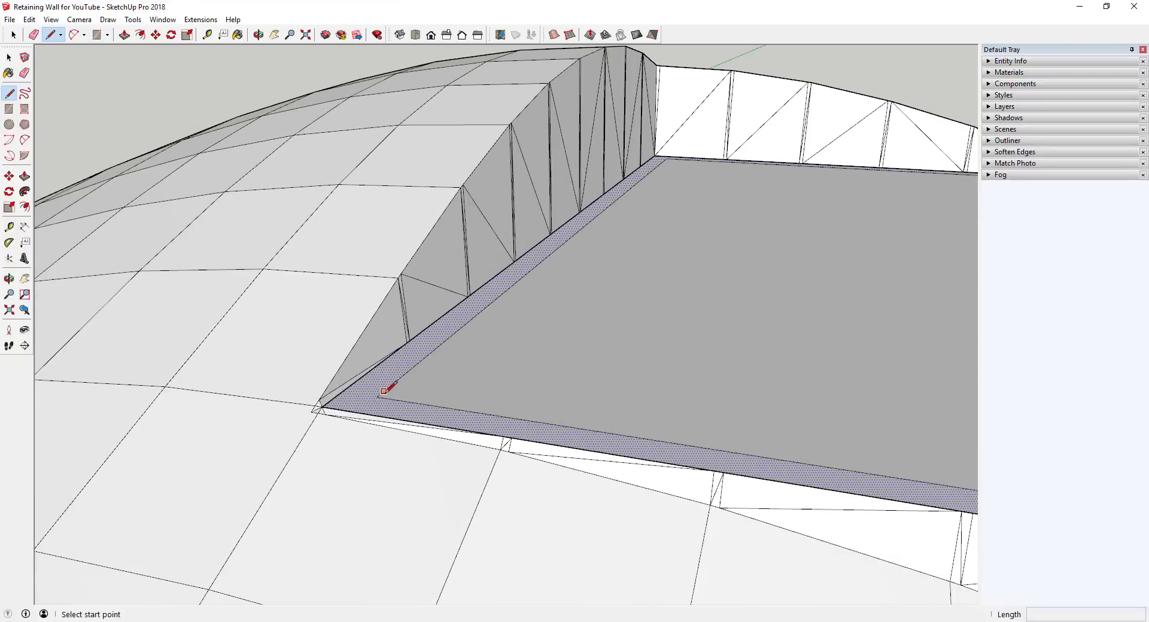
click(376, 397)
click(357, 412)
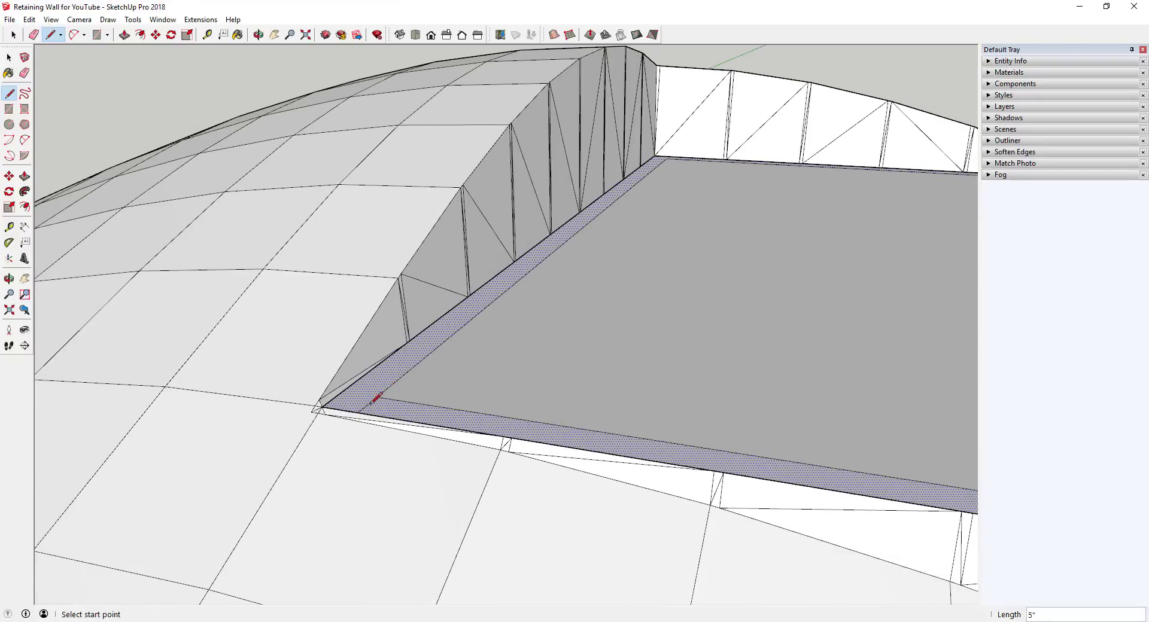
key(space)
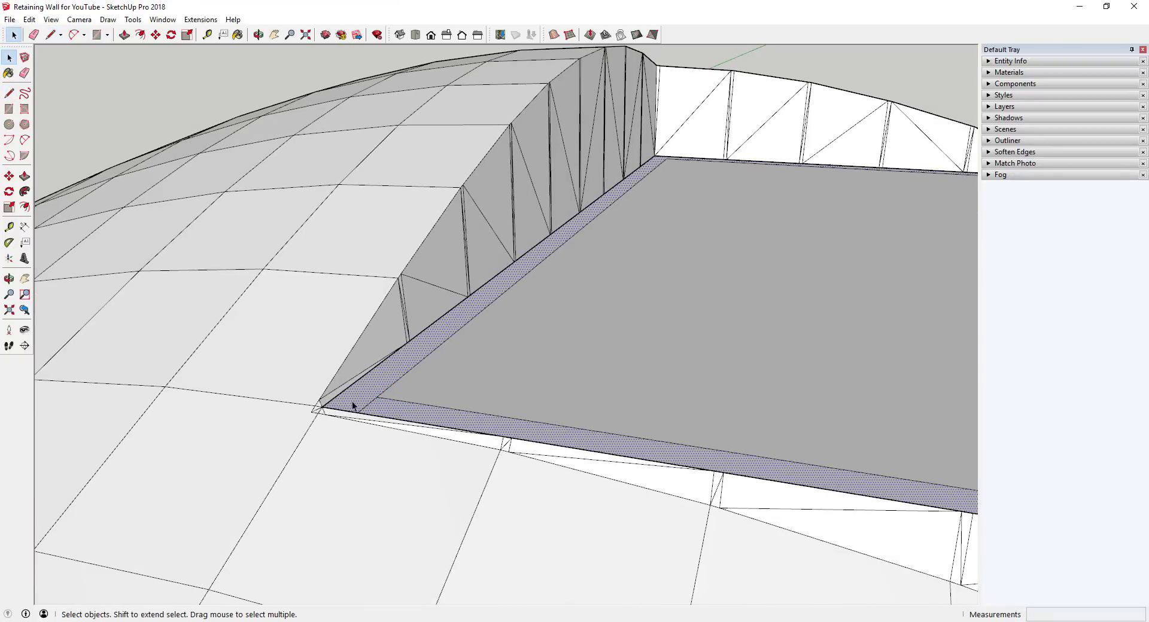
Draw a 5" line across the border at the diagonally opposite pad corner, isolating the L-shaped strip along the uphill sides
middle_drag(354, 399, 801, 238)
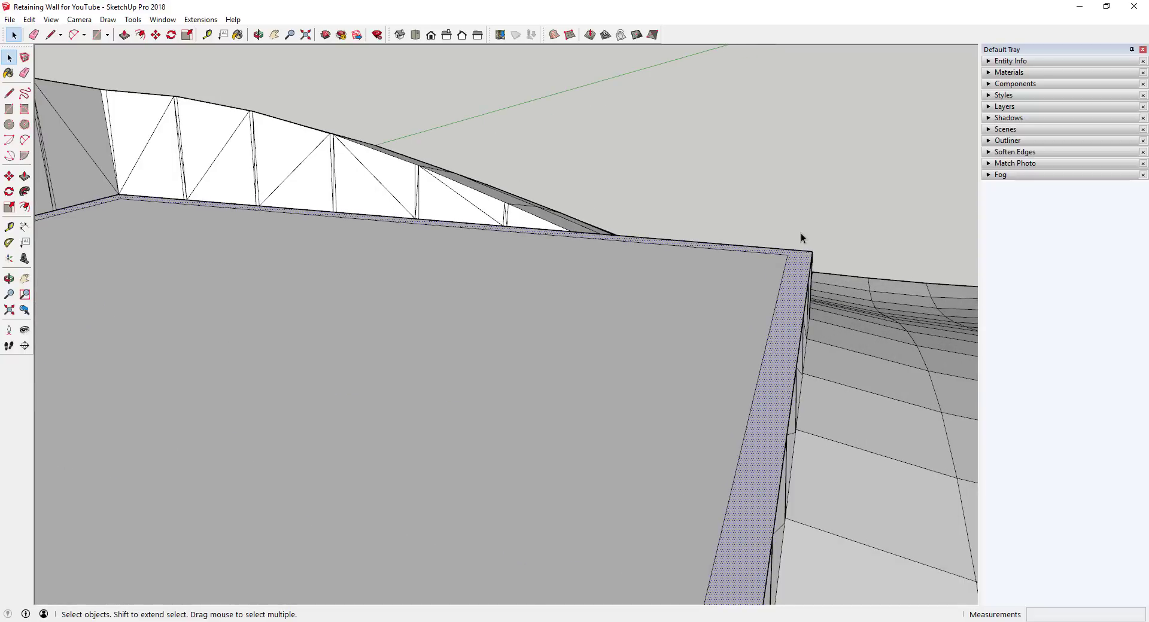
key(l)
click(788, 255)
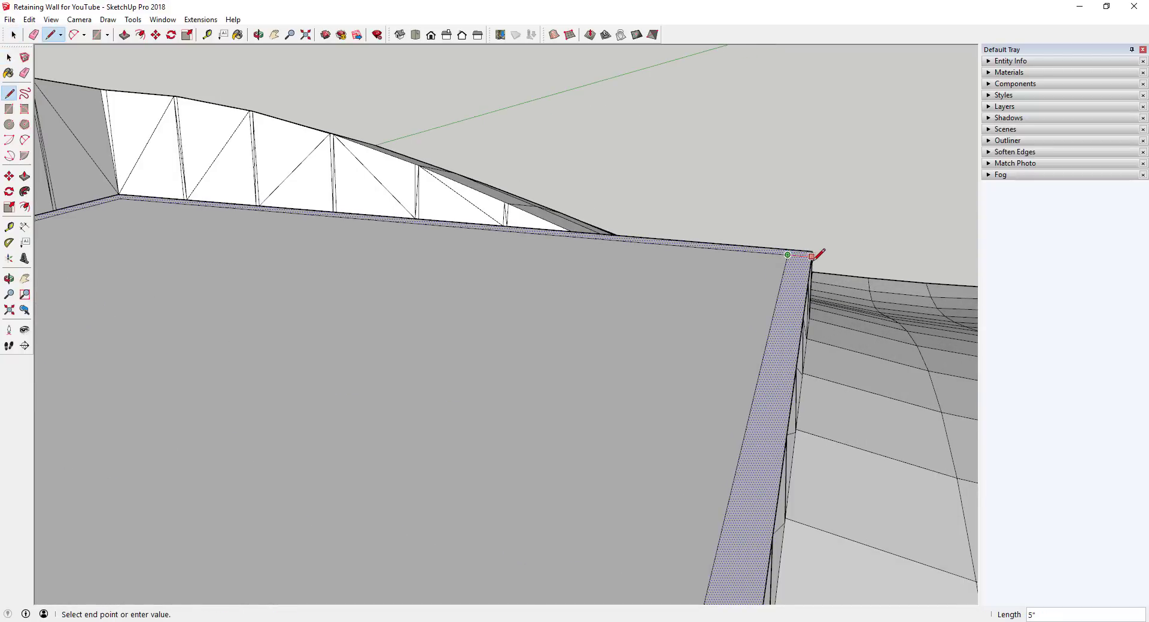
click(812, 257)
key(space)
Push/Pull the L-shaped uphill strip up about 3' 1 3/4" to form the retaining walls above the pad
scroll(781, 261, down, 10)
middle_drag(781, 261, 527, 278)
scroll(521, 282, up, 5)
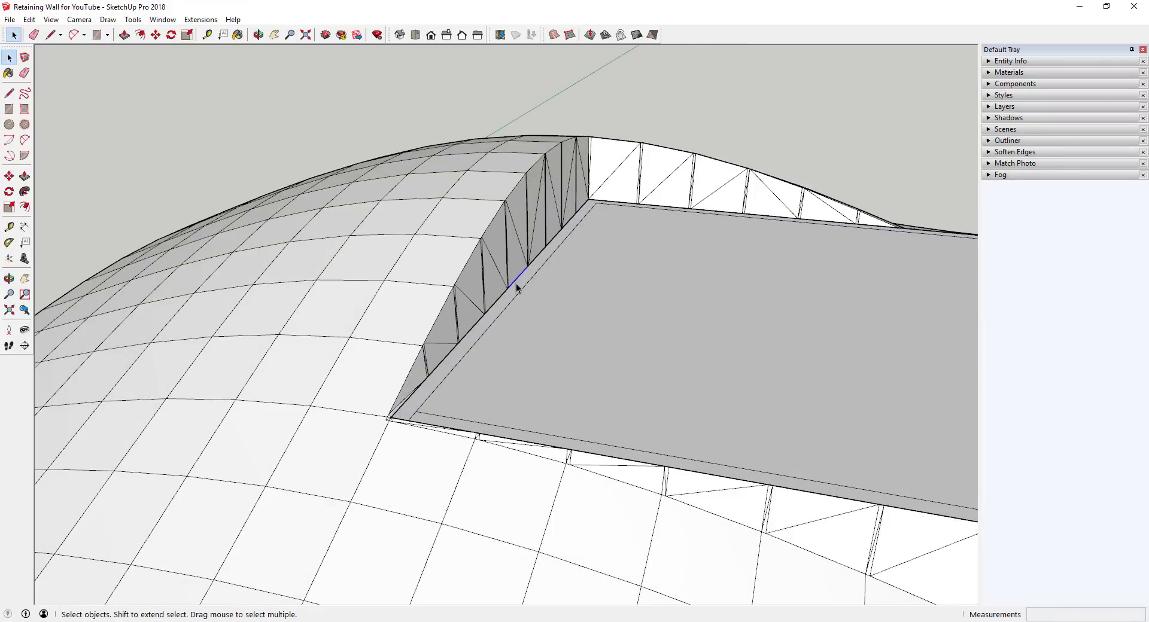
click(577, 220)
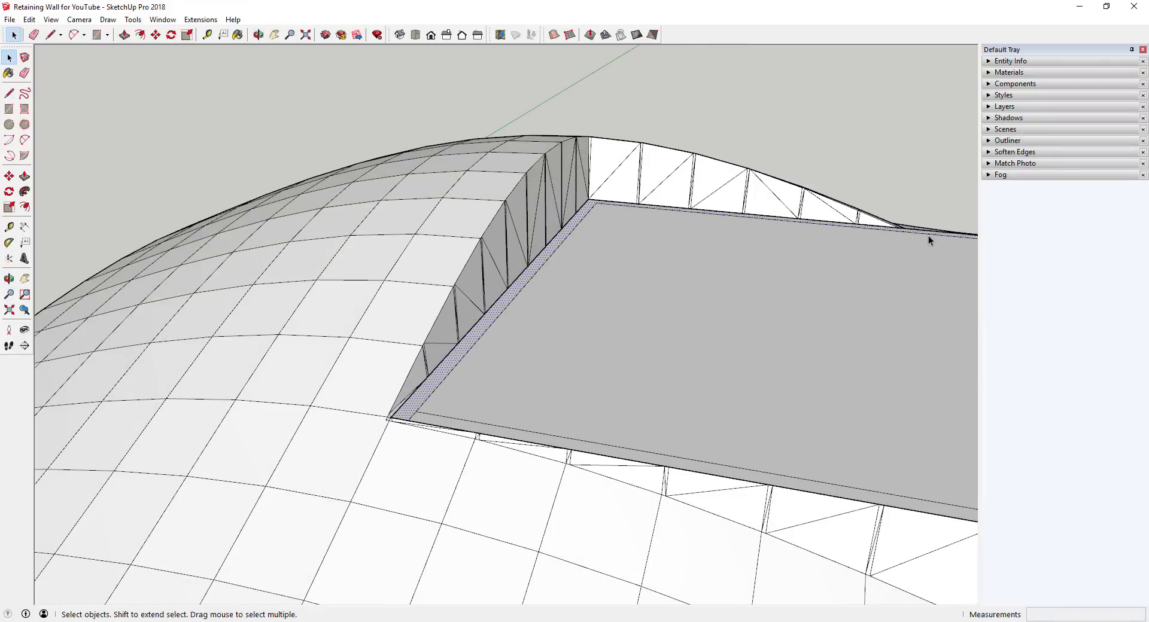
scroll(767, 206, down, 5)
middle_drag(680, 210, 719, 264)
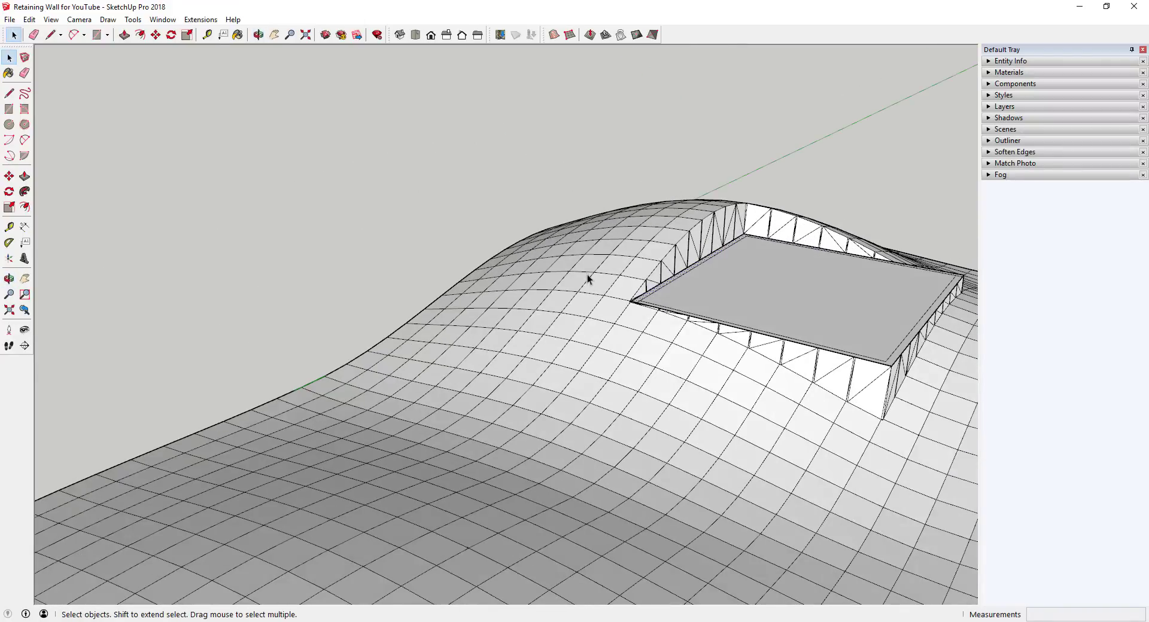
scroll(856, 317, down, 2)
scroll(857, 317, up, 3)
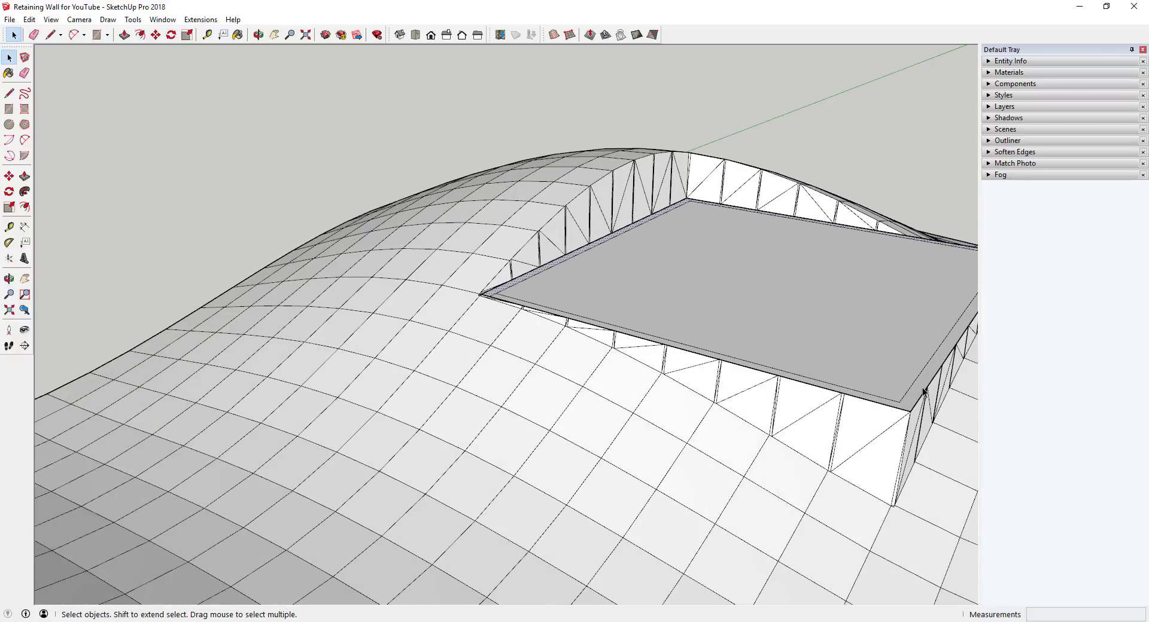
key(p)
click(547, 267)
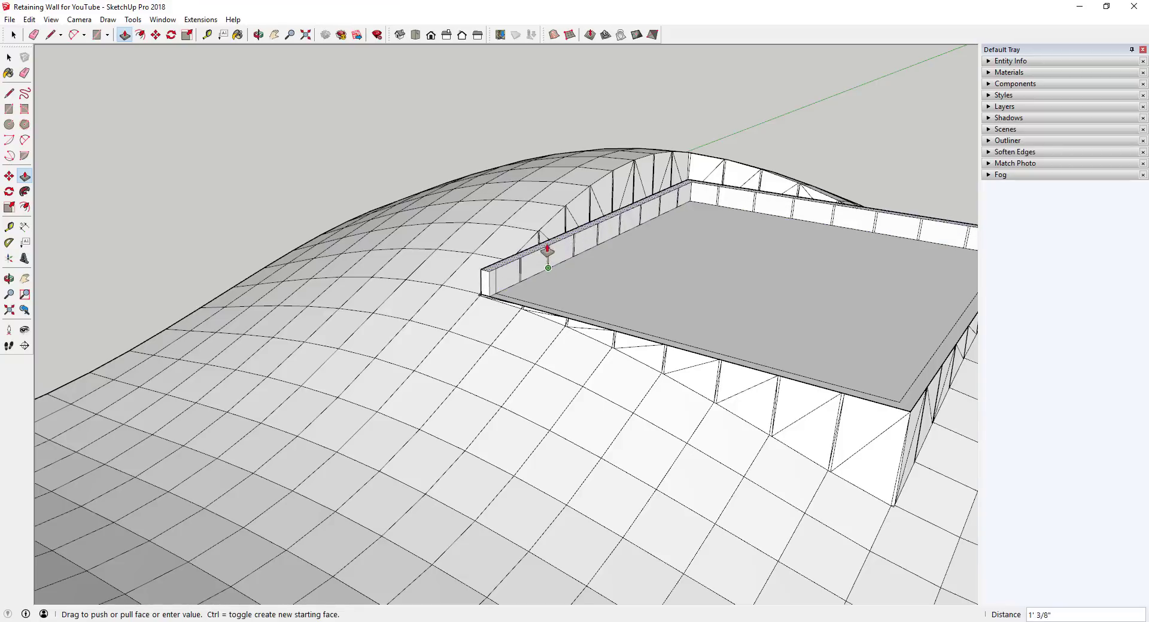
middle_drag(633, 187, 455, 159)
scroll(461, 149, up, 3)
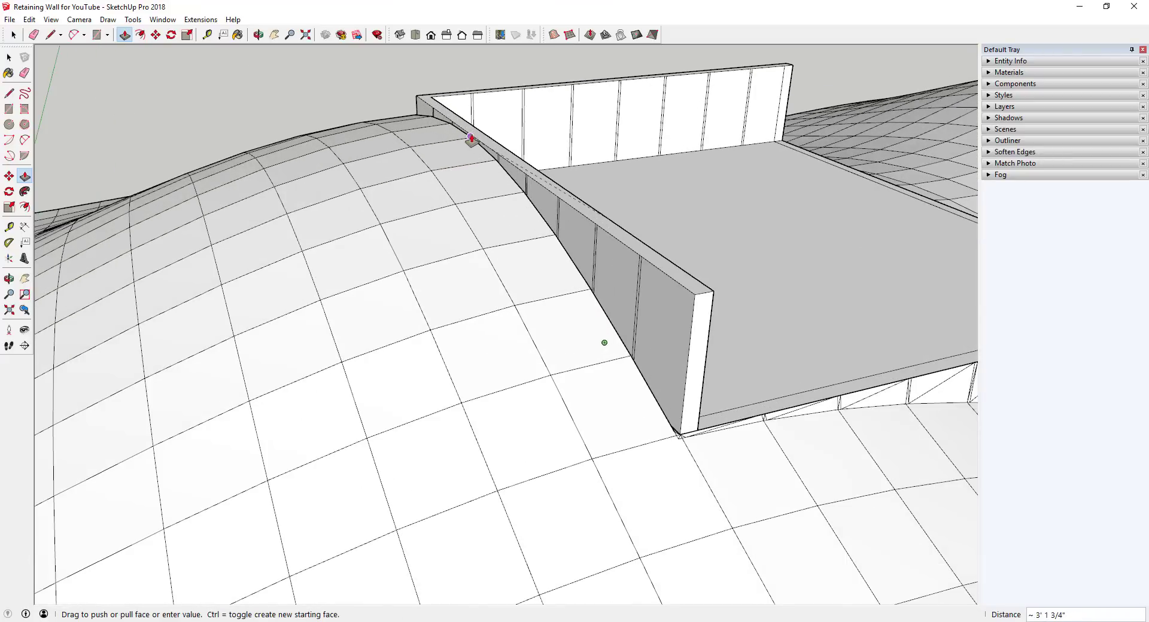
click(470, 139)
Erase the extra vertical edges on the inner faces of both retaining walls
middle_drag(672, 216, 362, 243)
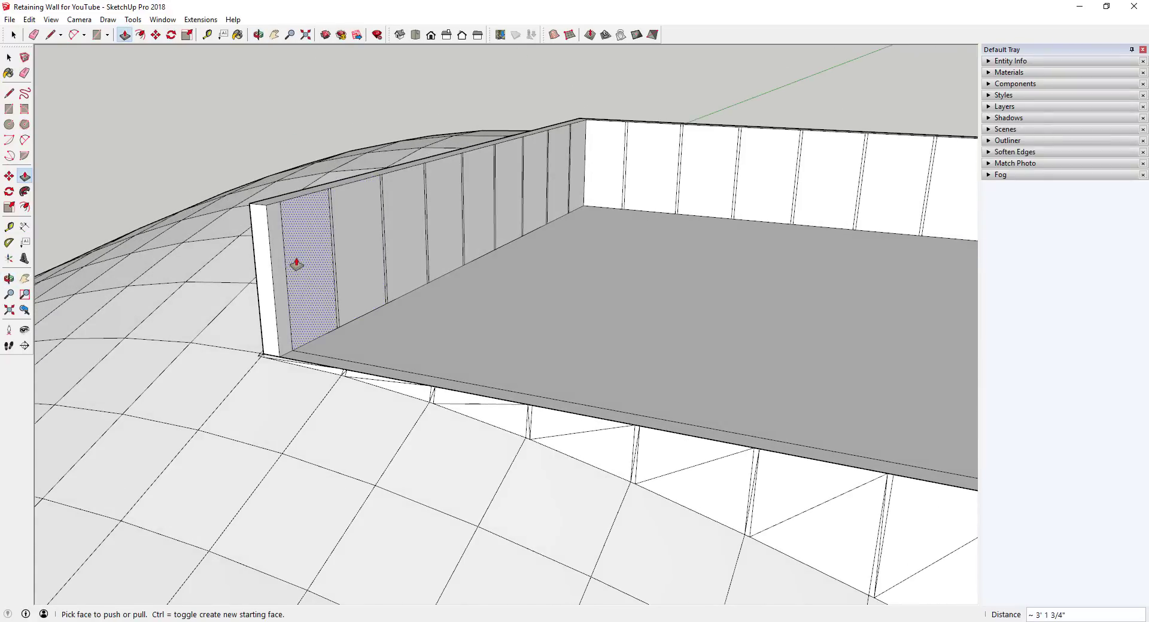
key(e)
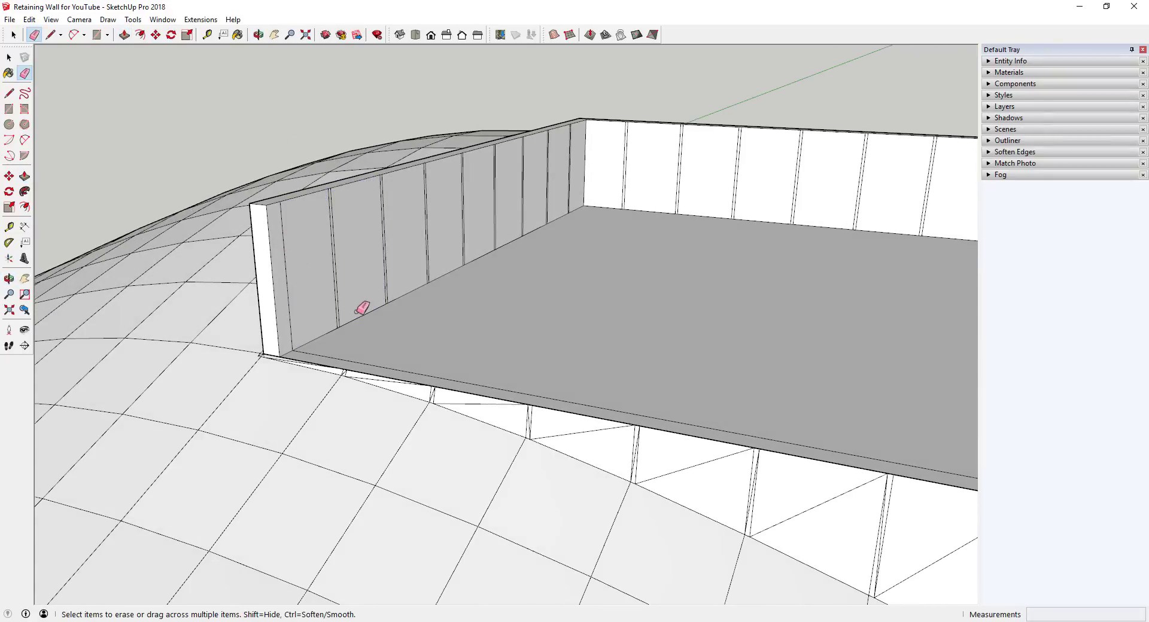
mouse_move(371, 312)
middle_down()
mouse_move(487, 347)
mouse_move(454, 254)
mouse_move(439, 277)
mouse_move(330, 264)
middle_up()
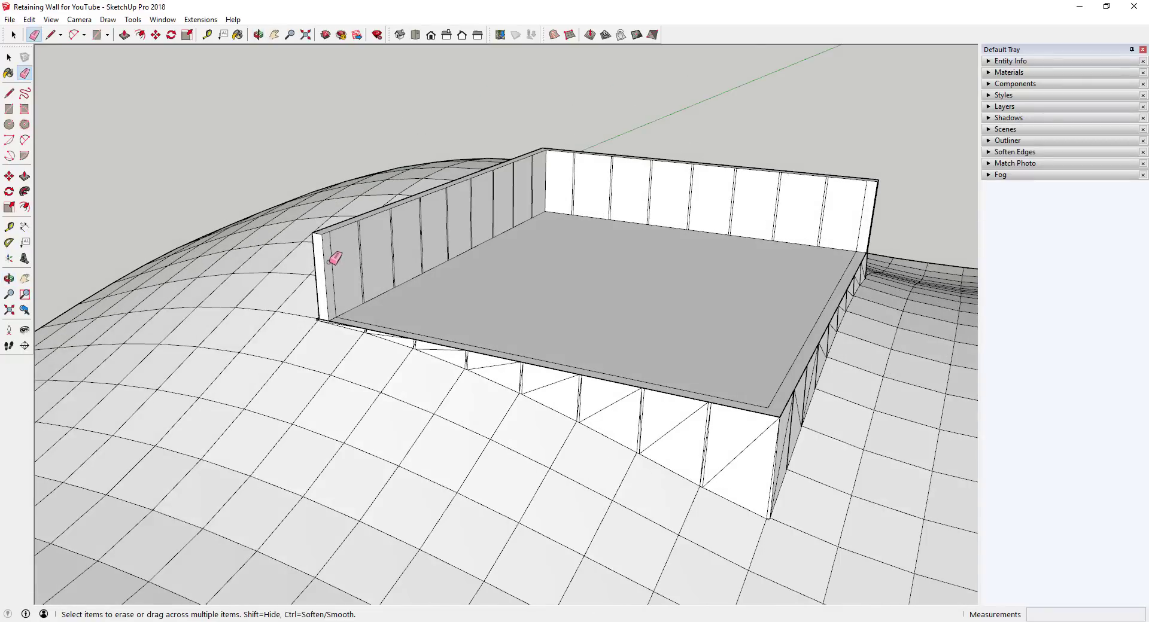
mouse_move(330, 261)
mouse_down()
mouse_move(541, 179)
mouse_move(630, 178)
mouse_move(828, 209)
mouse_move(867, 195)
mouse_up()
mouse_move(867, 195)
middle_down()
mouse_move(792, 231)
mouse_move(436, 228)
mouse_move(503, 233)
middle_up()
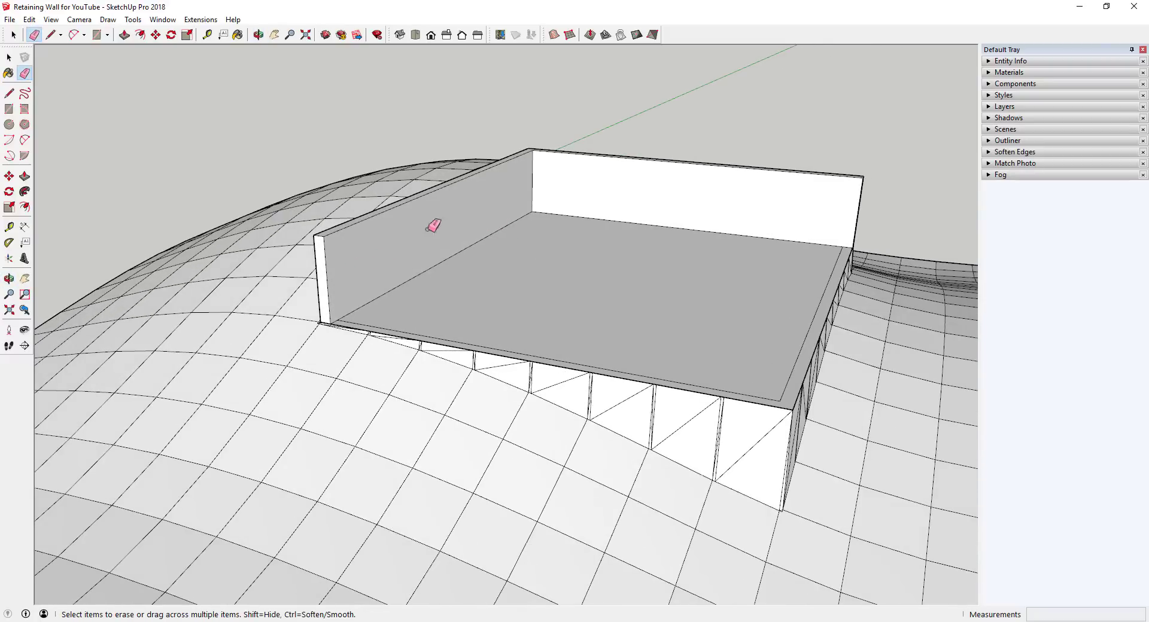
Erase the extra vertical edges on the outer face of the retaining wall that ends at the slope-level pad corner
mouse_move(825, 248)
middle_down()
mouse_move(652, 251)
mouse_move(774, 264)
mouse_move(587, 264)
mouse_move(568, 236)
middle_up()
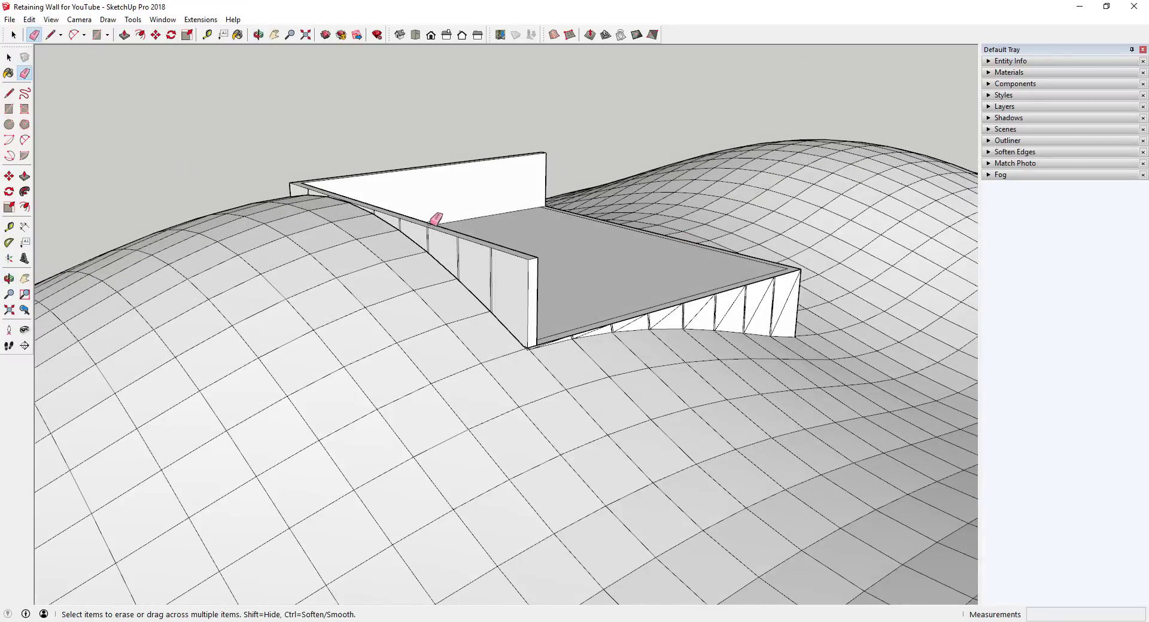
scroll(421, 237, up, 3)
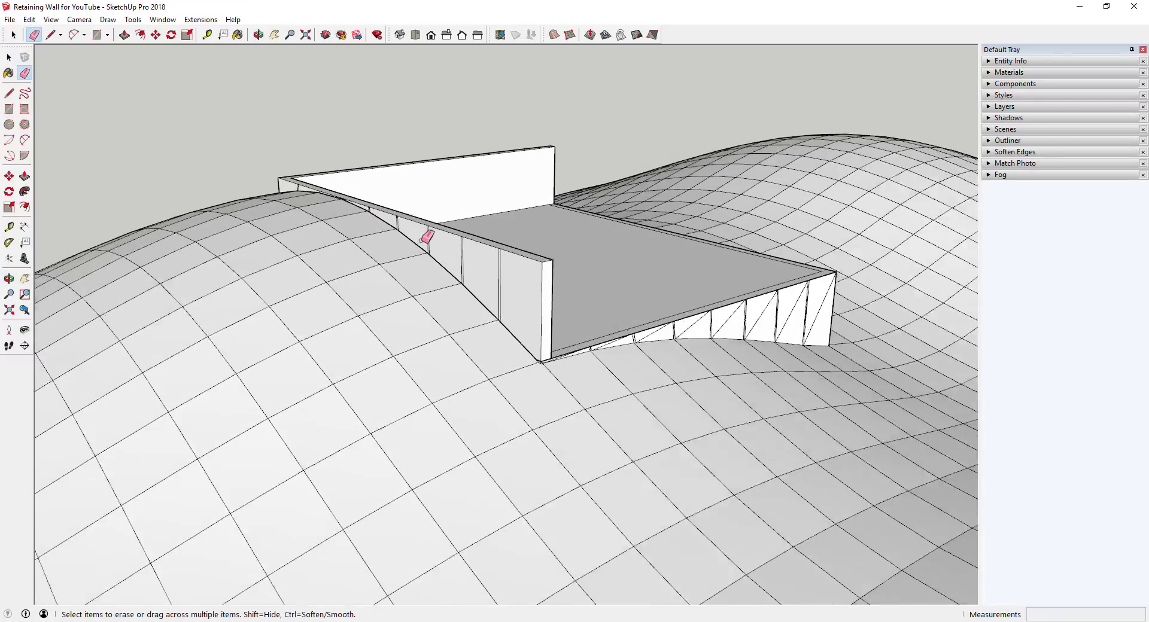
drag(396, 217, 592, 317)
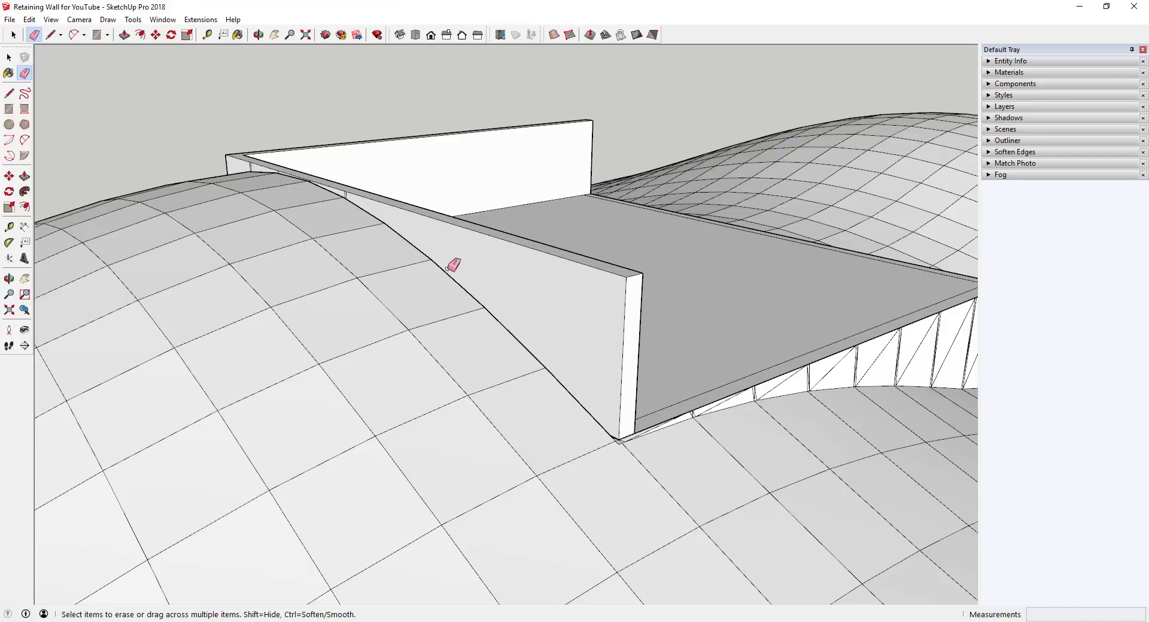
scroll(454, 264, up, 5)
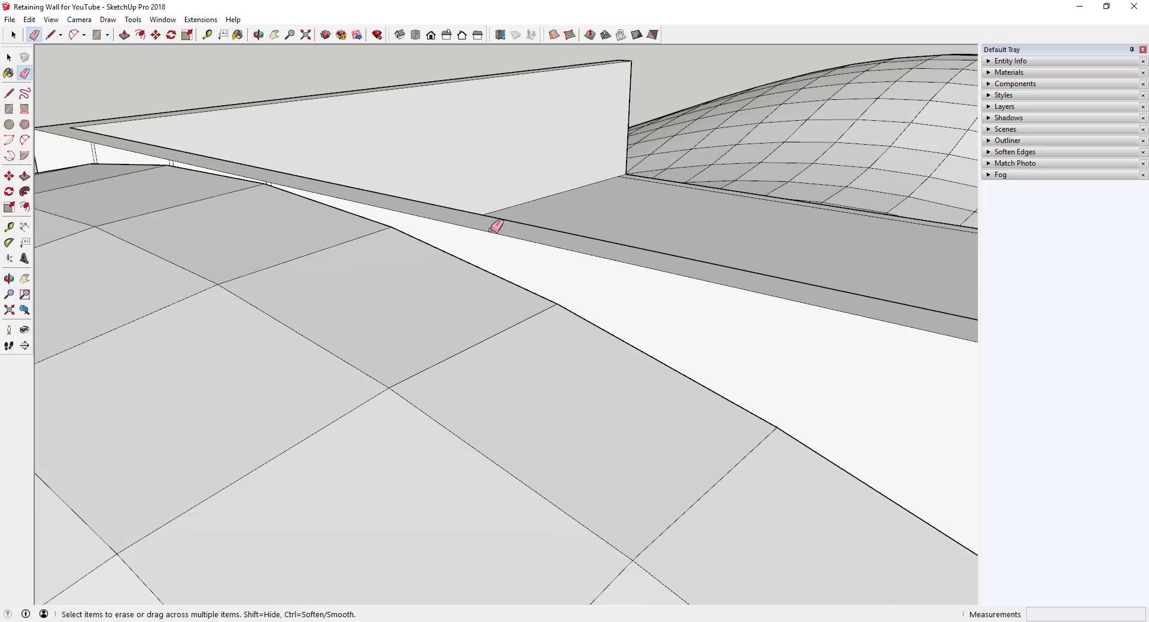
scroll(200, 161, down, 3)
scroll(231, 179, up, 3)
drag(231, 179, 381, 213)
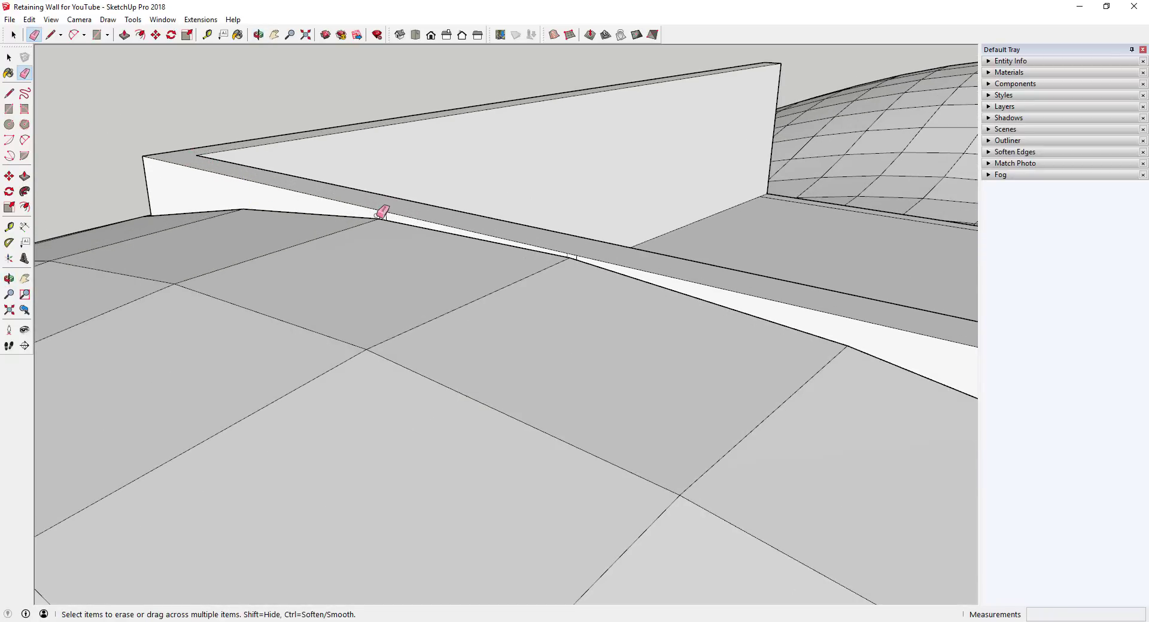
scroll(381, 213, up, 2)
scroll(400, 211, down, 5)
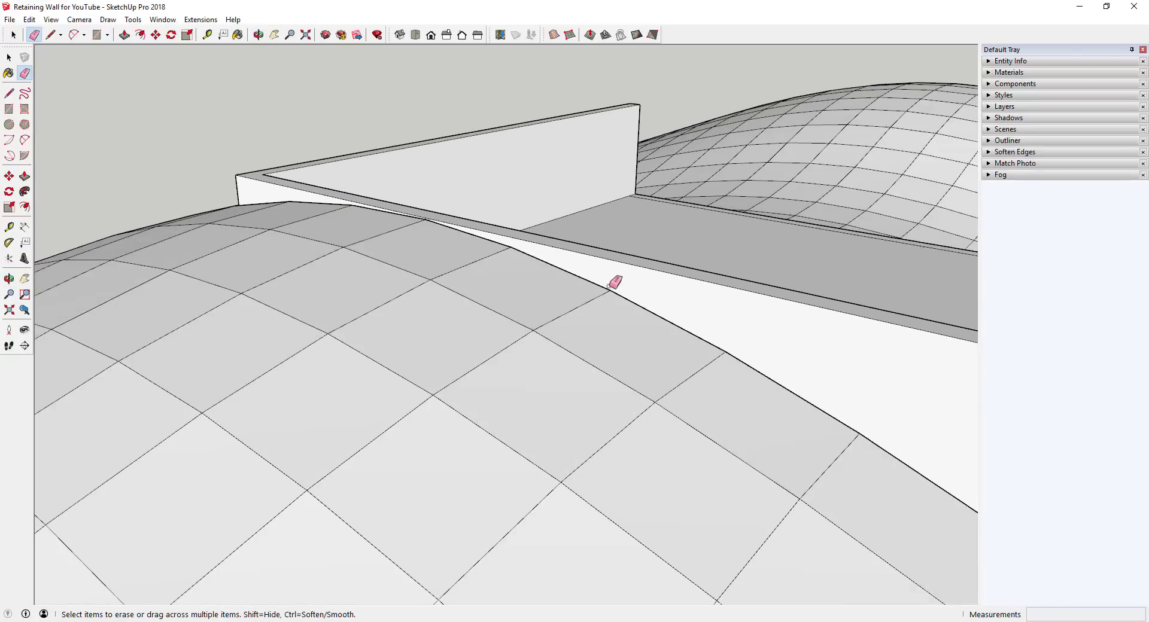
Erase the extra vertical edges on the outer face of the other retaining wall, up to the shared corner
middle_drag(613, 282, 173, 297)
scroll(289, 225, down, 4)
mouse_move(289, 226)
middle_down()
mouse_move(384, 303)
mouse_move(736, 238)
middle_up()
scroll(522, 242, up, 1)
scroll(523, 242, up, 1)
drag(533, 236, 734, 222)
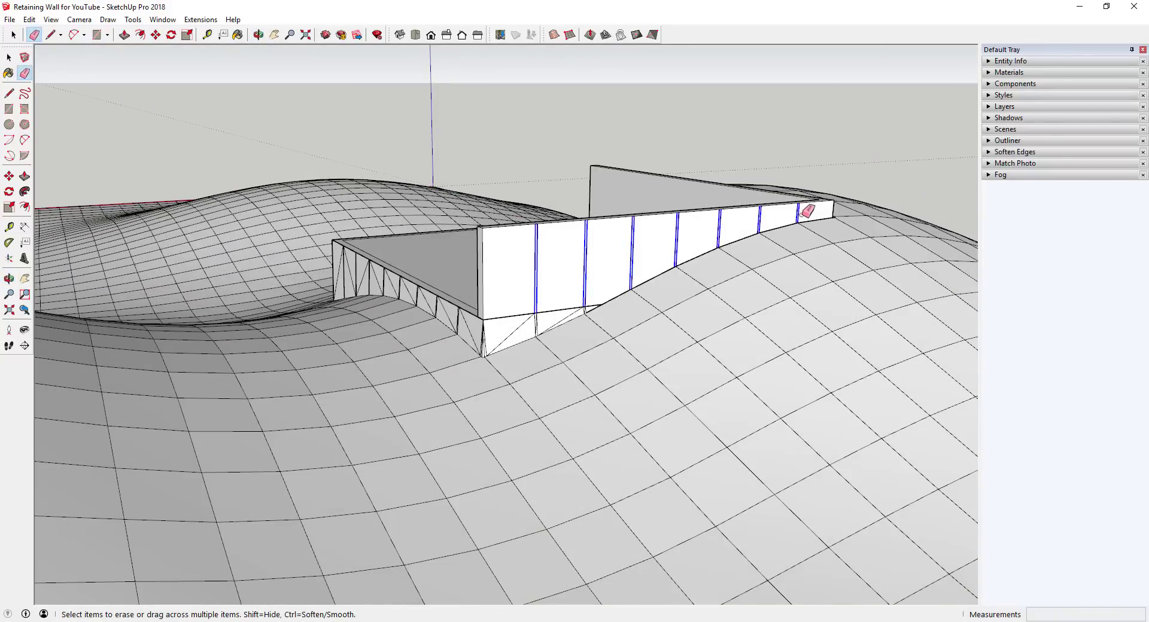
drag(807, 211, 807, 211)
mouse_move(808, 211)
middle_down()
mouse_move(547, 257)
mouse_move(383, 260)
middle_up()
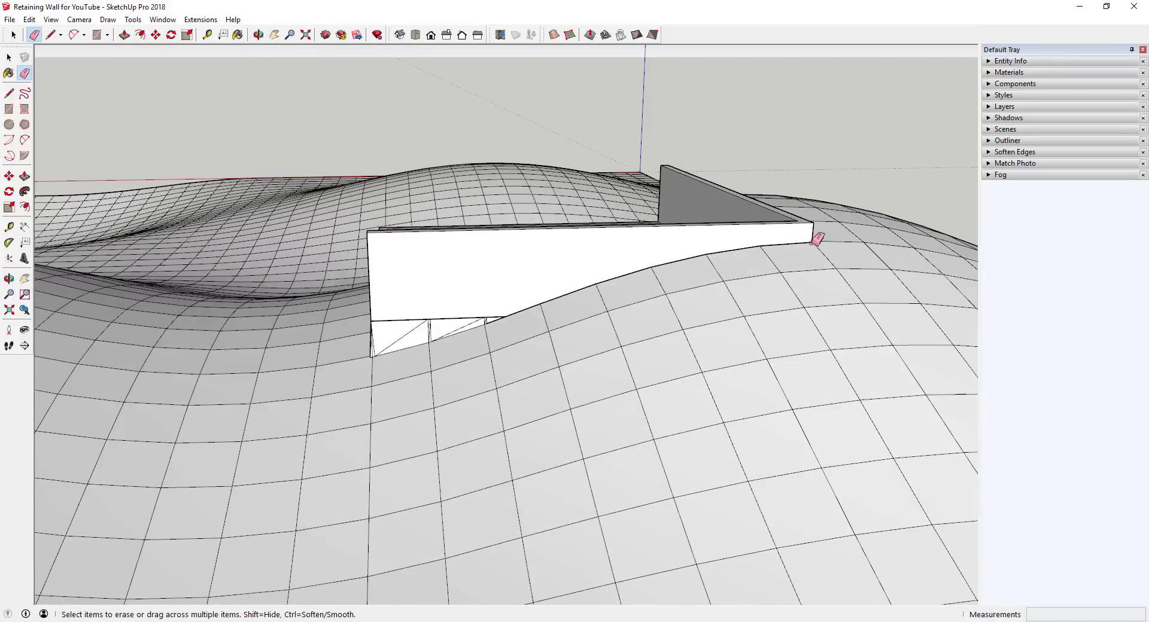
Draw a vertical line about 9 7/16" up the wall's outer face from the terrain vertex nearest the corner, continuing across its top
scroll(817, 239, up, 3)
middle_drag(813, 228, 502, 260)
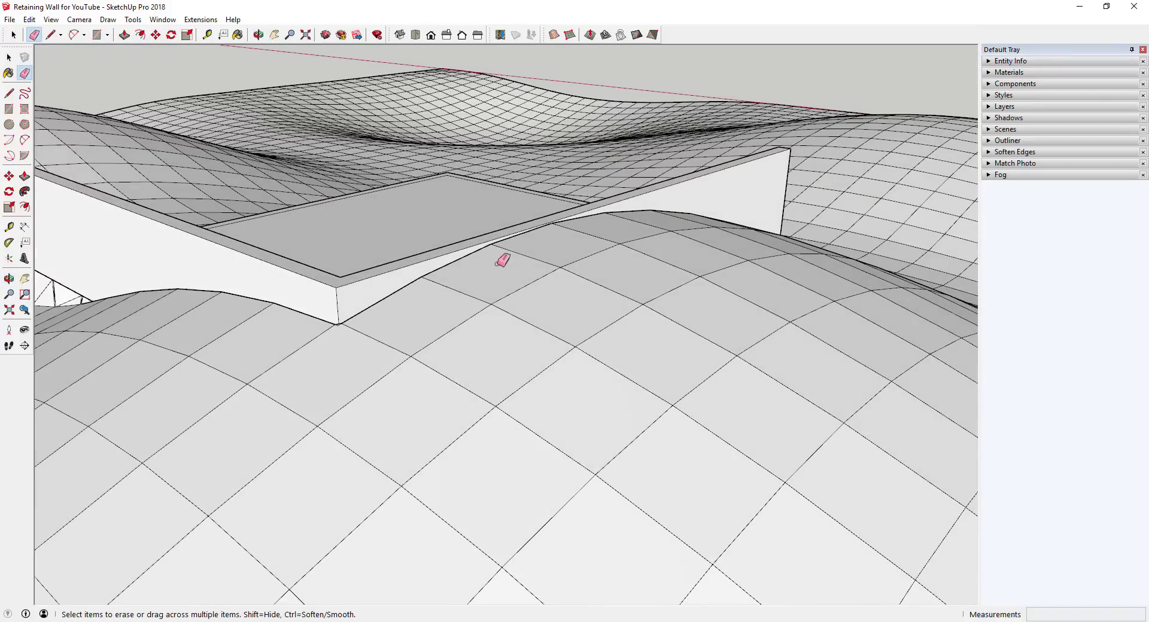
middle_drag(432, 256, 609, 255)
key(space)
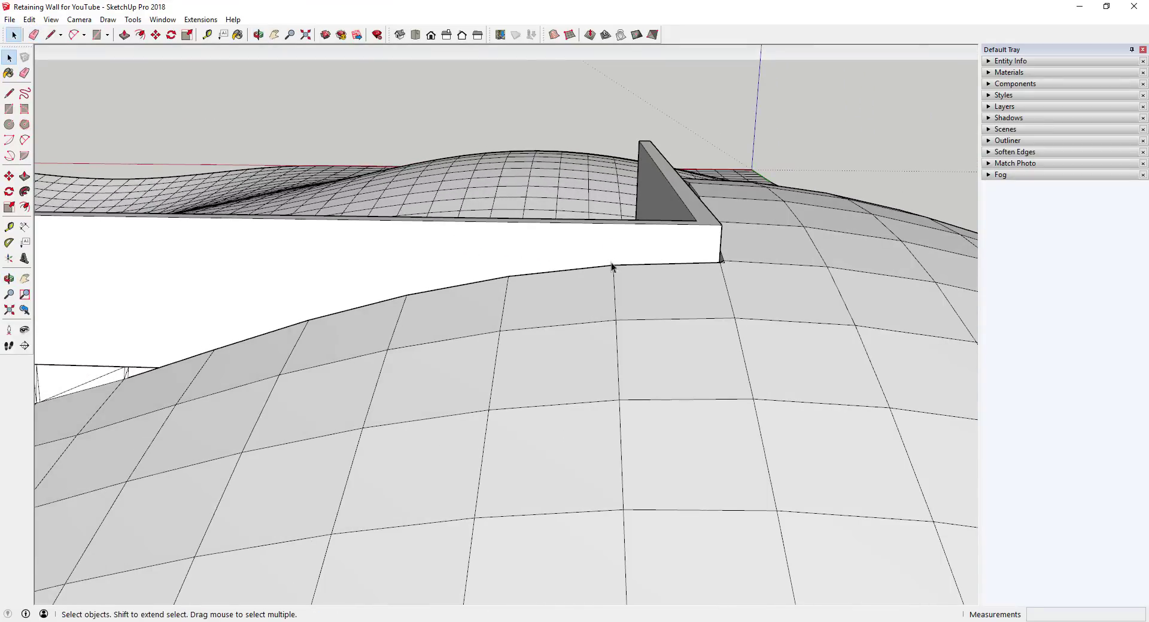
key(l)
click(613, 265)
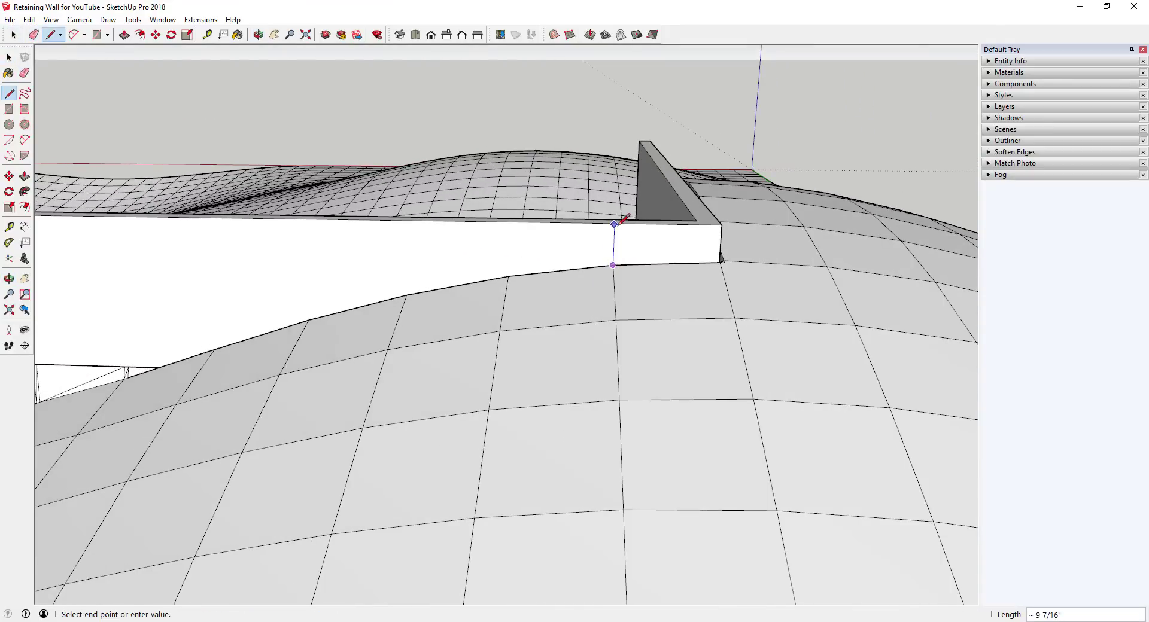
click(614, 223)
middle_drag(608, 233, 742, 289)
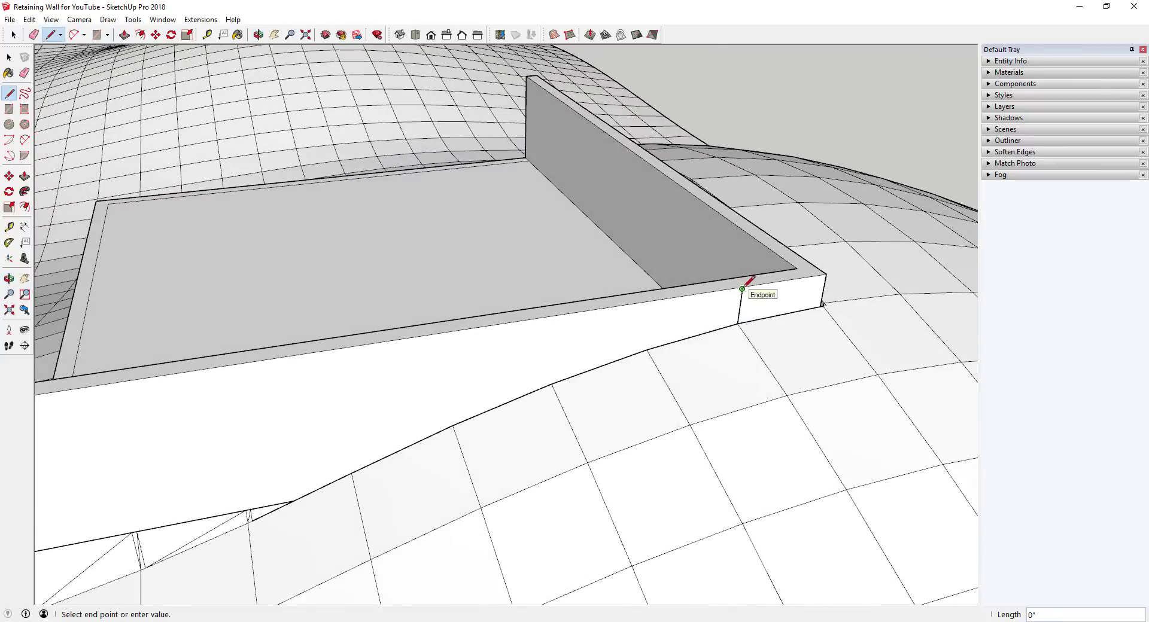
key(Escape)
key(space)
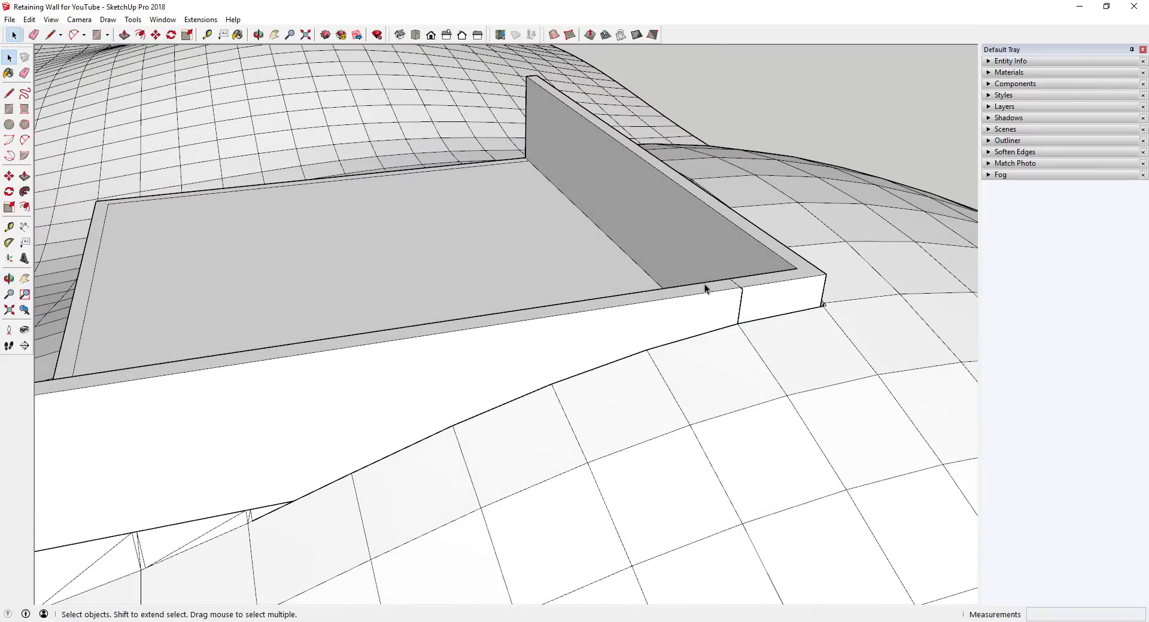
Push the wall top downslope of the line down about 9 11/16" to the terrain vertex, and erase the leftover edge
key(p)
drag(712, 292, 736, 327)
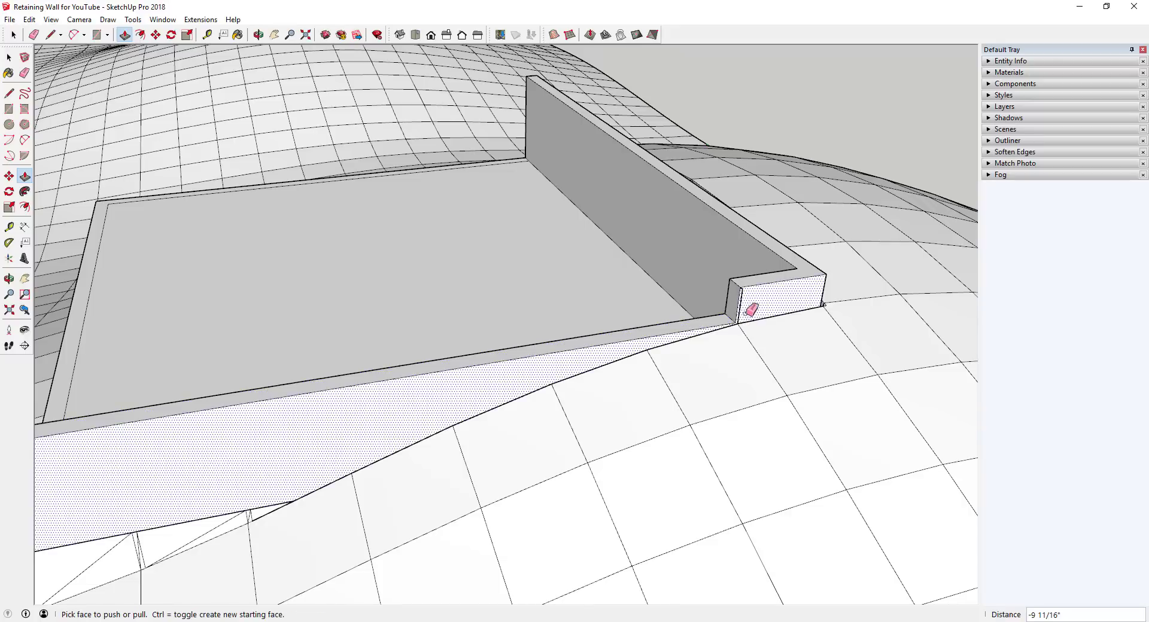
key(e)
scroll(713, 317, down, 3)
scroll(688, 340, up, 5)
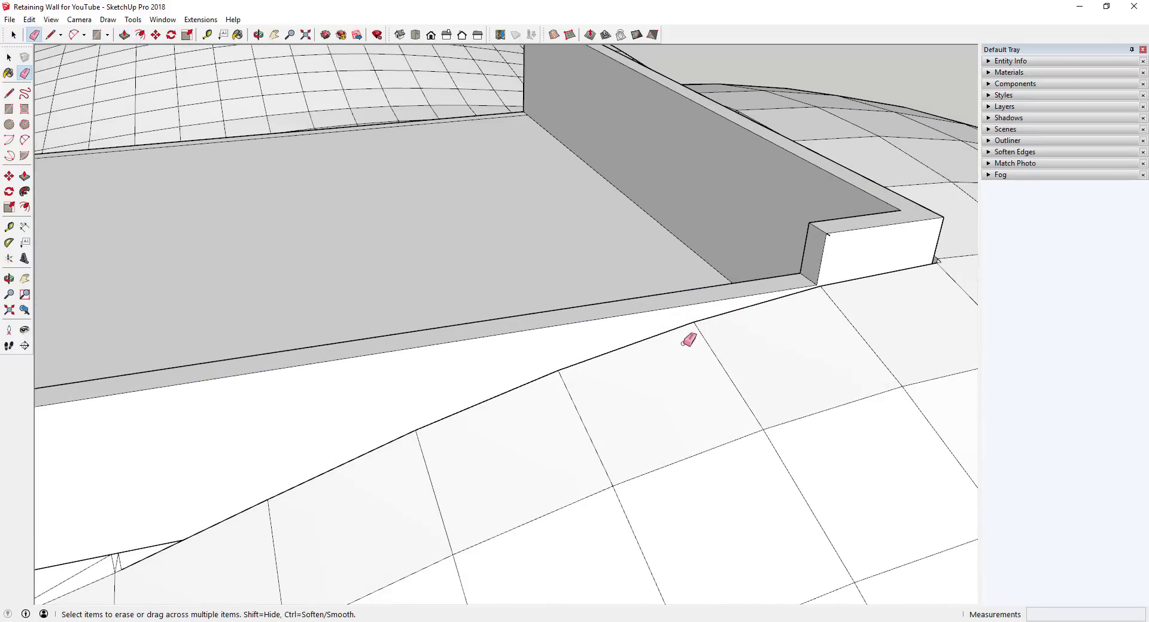
Draw a vertical line up the outer face from the terrain vertex two grid lines below the first step, continuing across the wall top
scroll(688, 359, down, 3)
scroll(682, 356, up, 3)
middle_drag(682, 357, 723, 290)
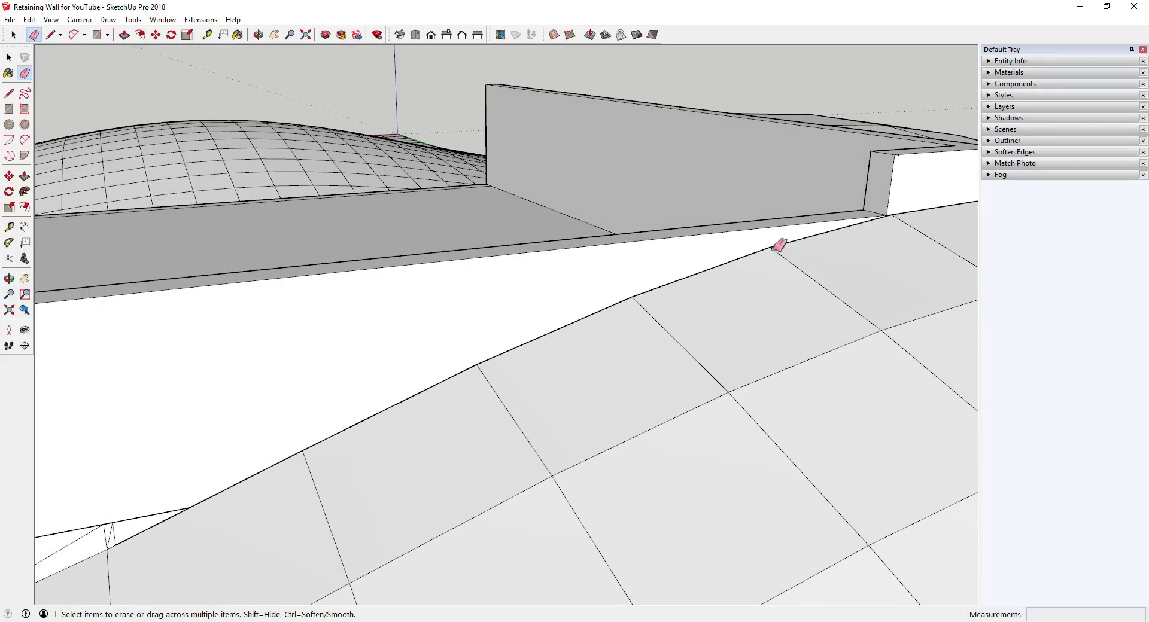
key(l)
click(632, 296)
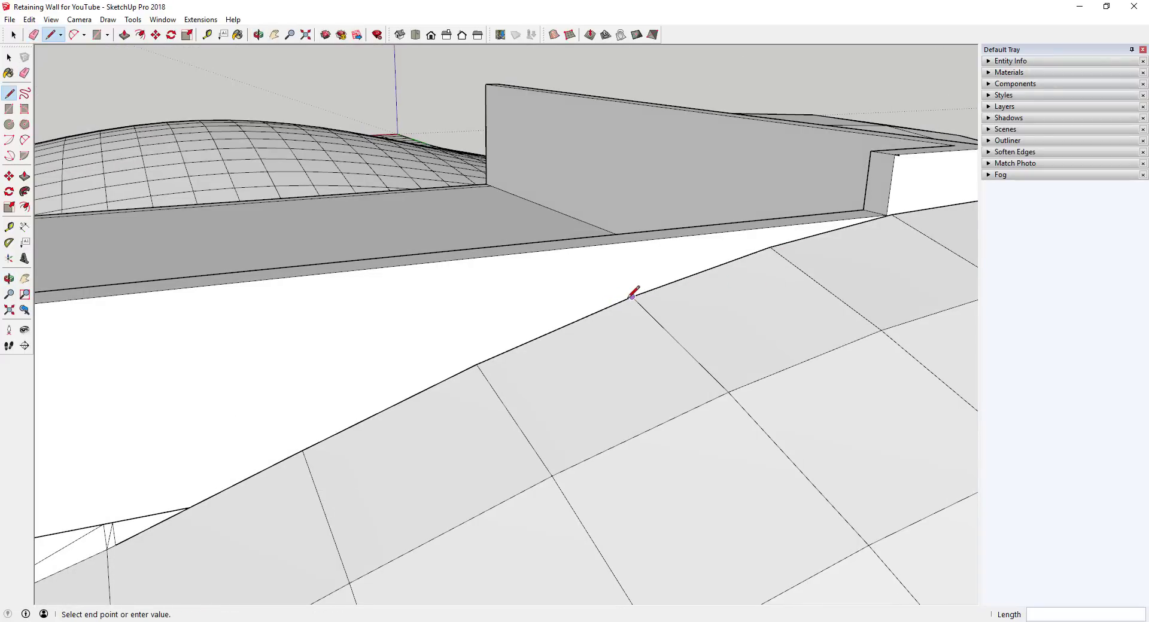
click(634, 243)
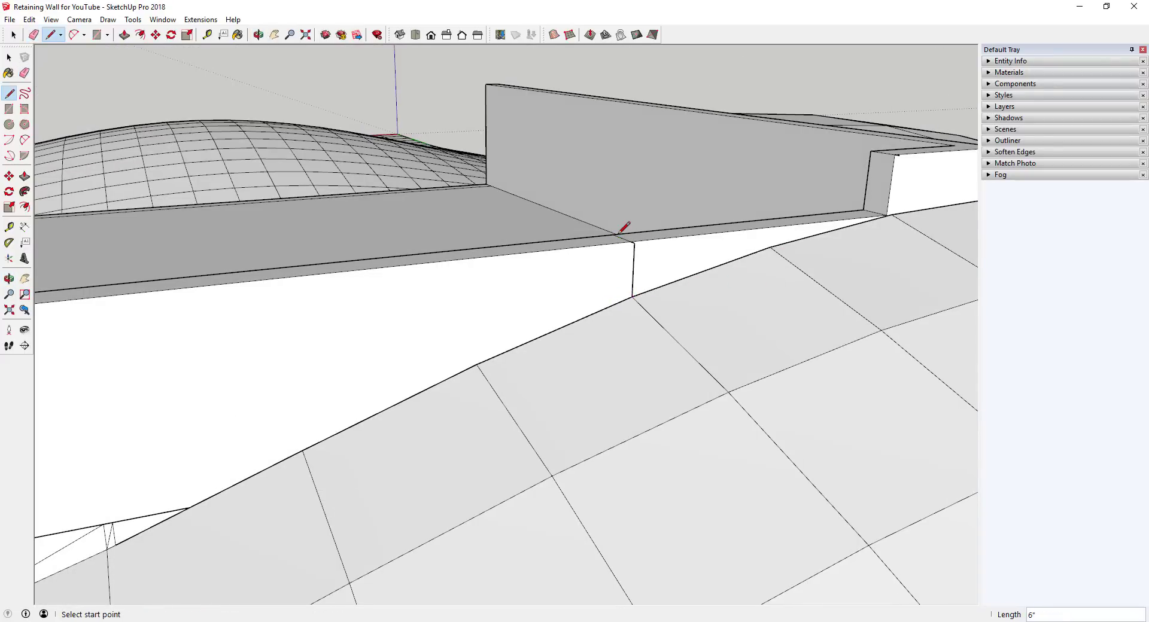
key(space)
Push the wall top below the second line down about 7 7/8" to the terrain, and erase the leftover vertical edge
key(p)
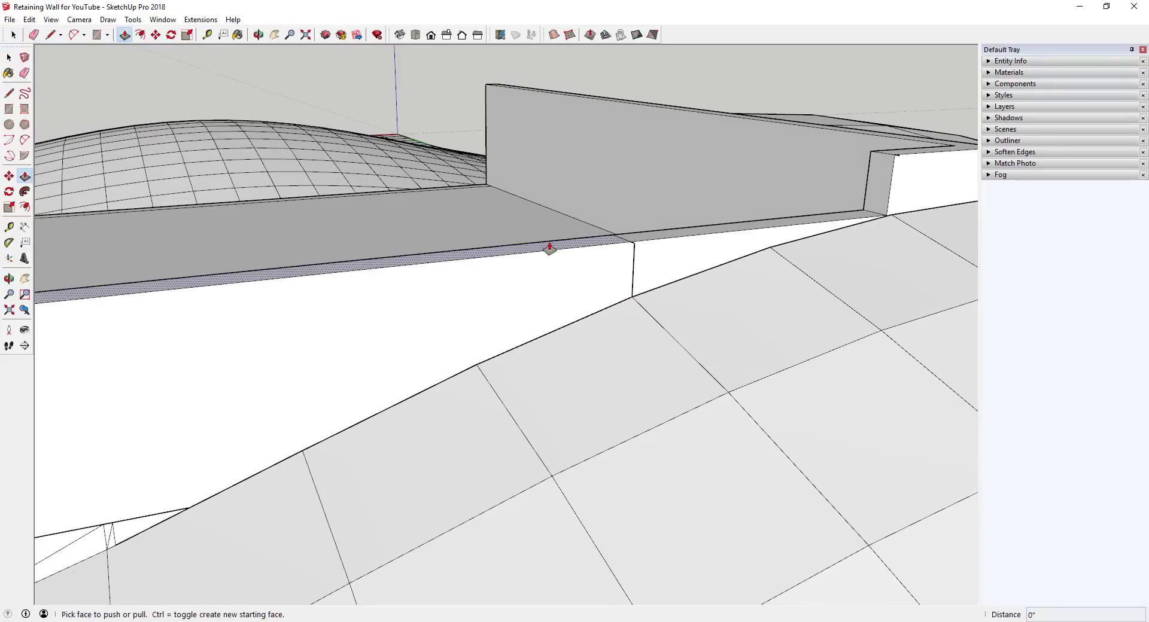
click(485, 290)
click(483, 261)
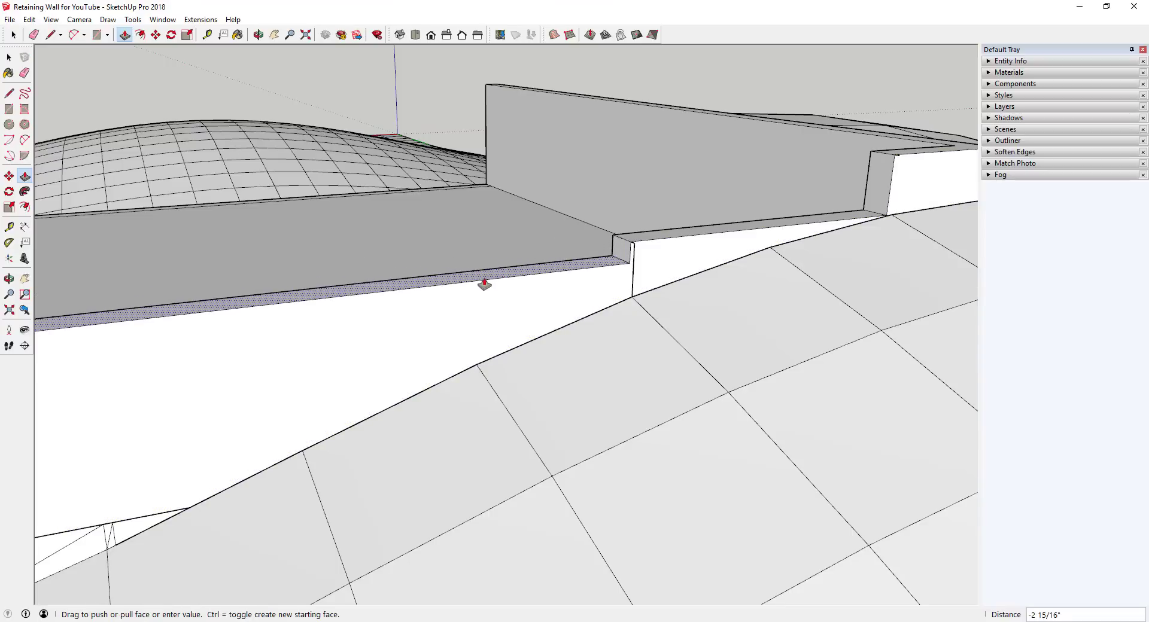
click(489, 317)
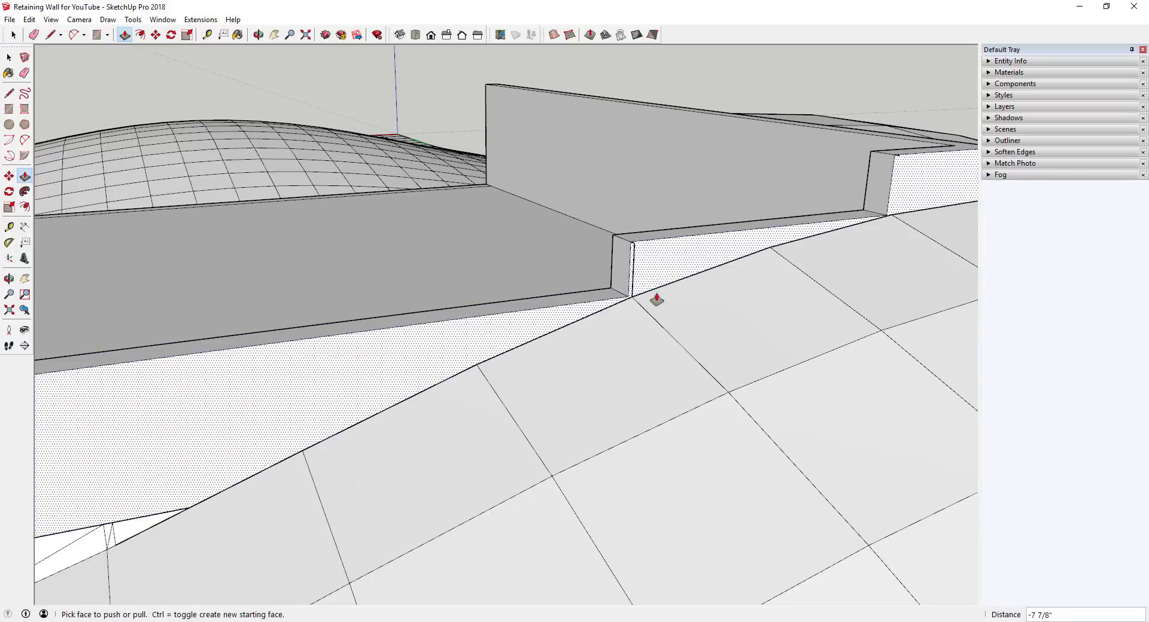
key(e)
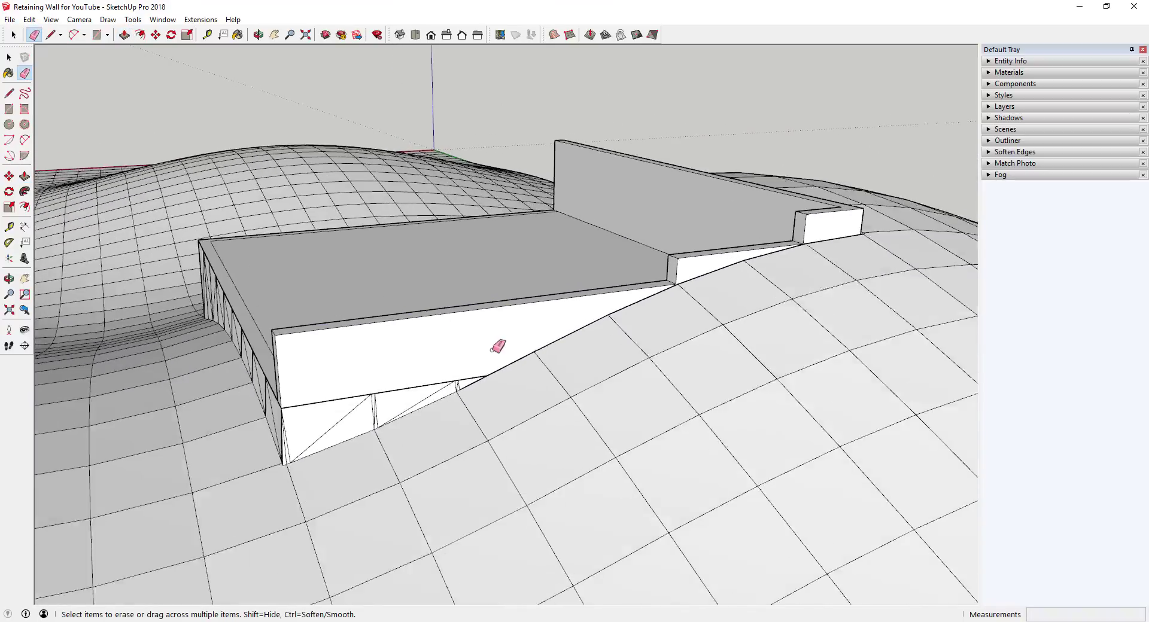
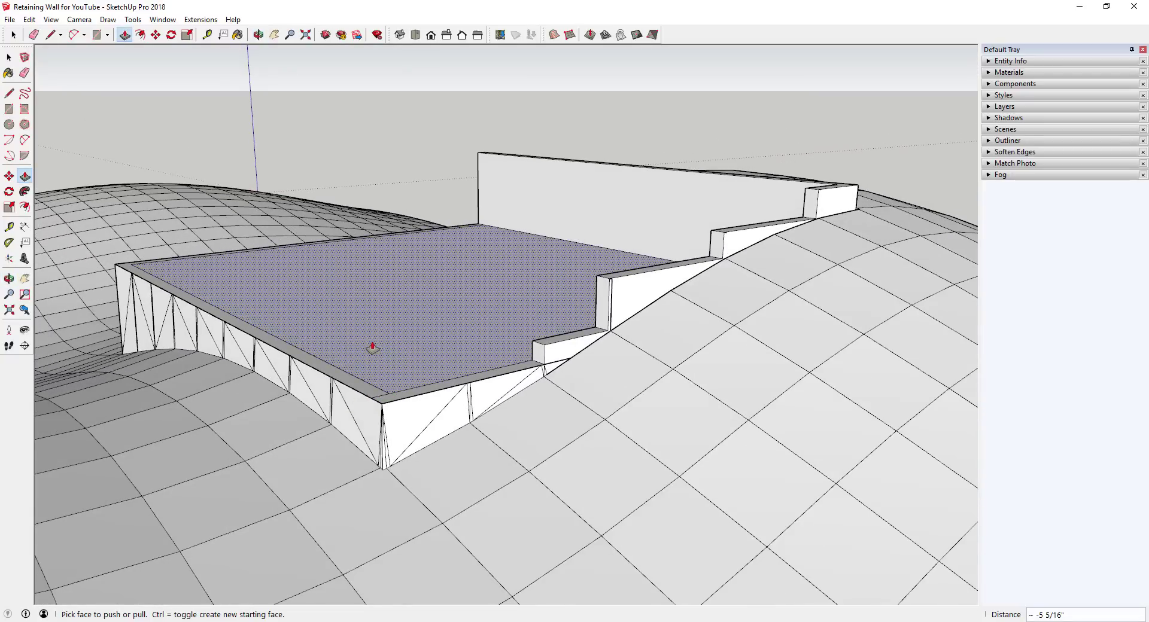
Erase the leftover vertical edge on the outer face beside the tallest step of the retaining wall
middle_drag(447, 349, 513, 361)
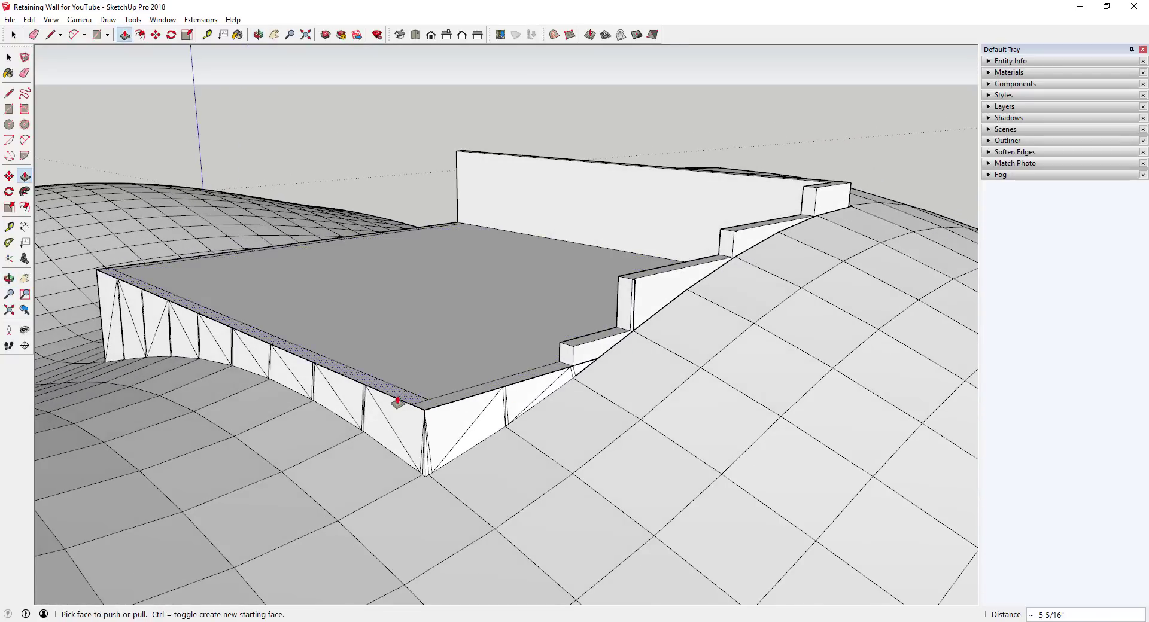
scroll(585, 359, up, 3)
key(e)
click(647, 277)
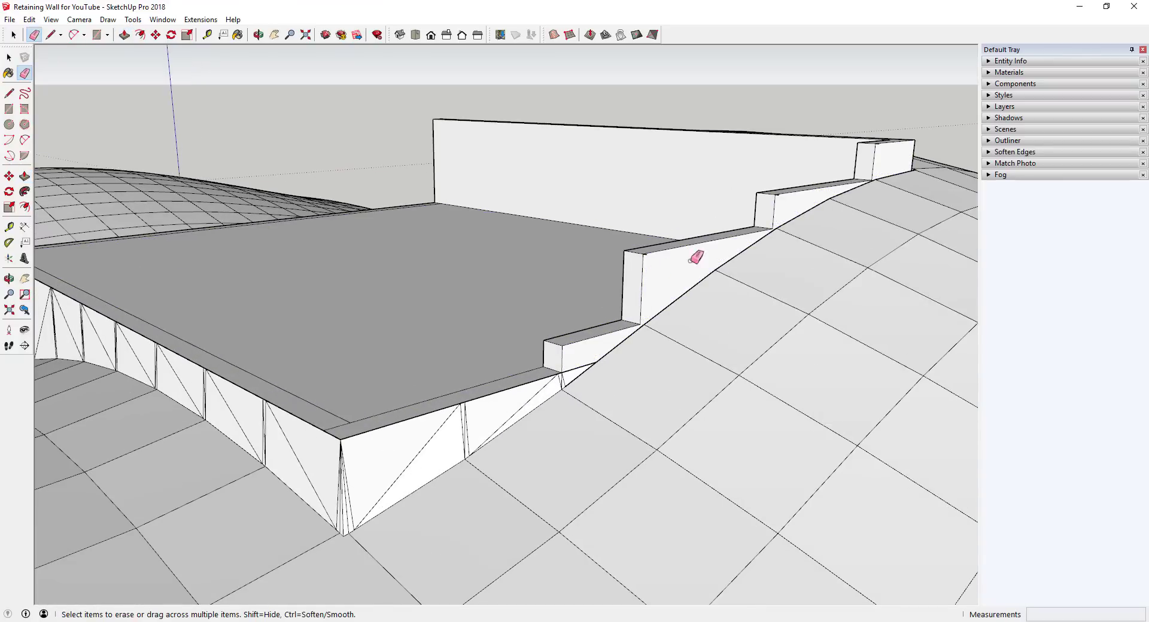
scroll(791, 202, up, 2)
middle_drag(787, 196, 731, 344)
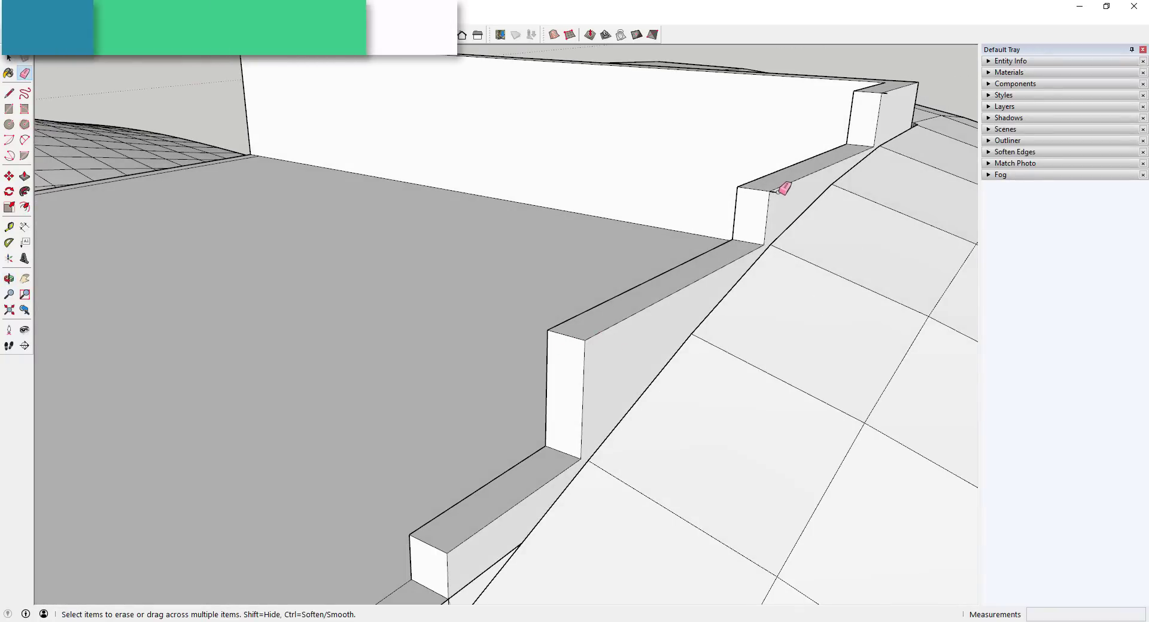
scroll(444, 321, down, 3)
scroll(679, 172, up, 4)
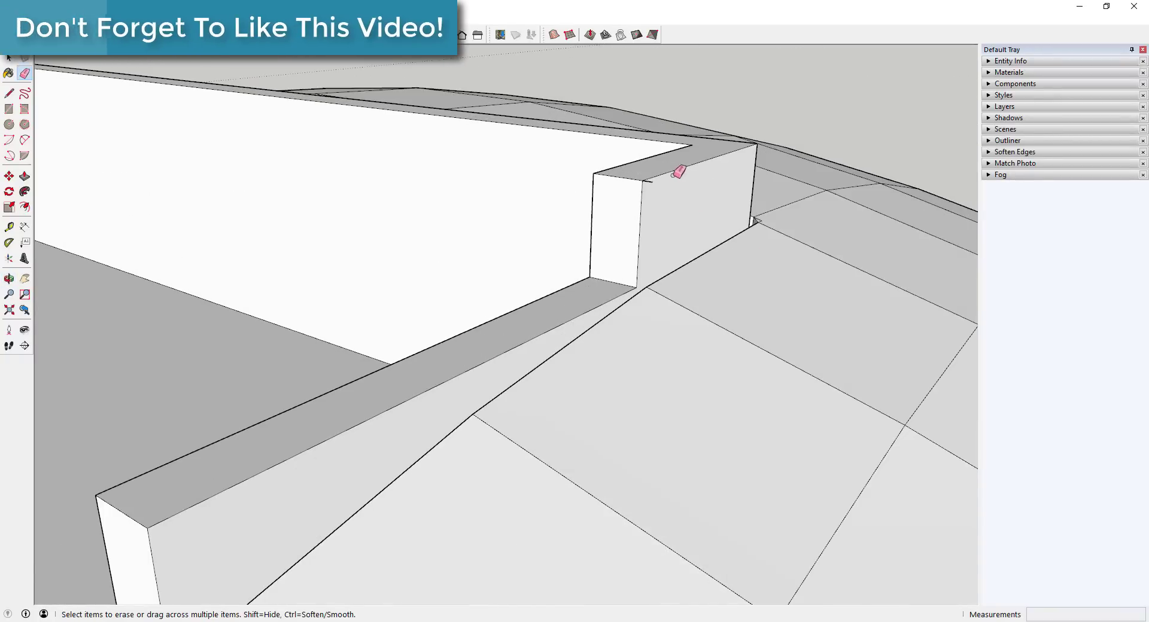
Draw a vertical line up the other wall's outer face from the terrain vertex four grid lines from its lower end, continuing across its top
mouse_move(652, 180)
middle_down()
mouse_move(744, 257)
mouse_move(236, 308)
mouse_move(634, 223)
mouse_move(547, 256)
mouse_move(380, 236)
middle_up()
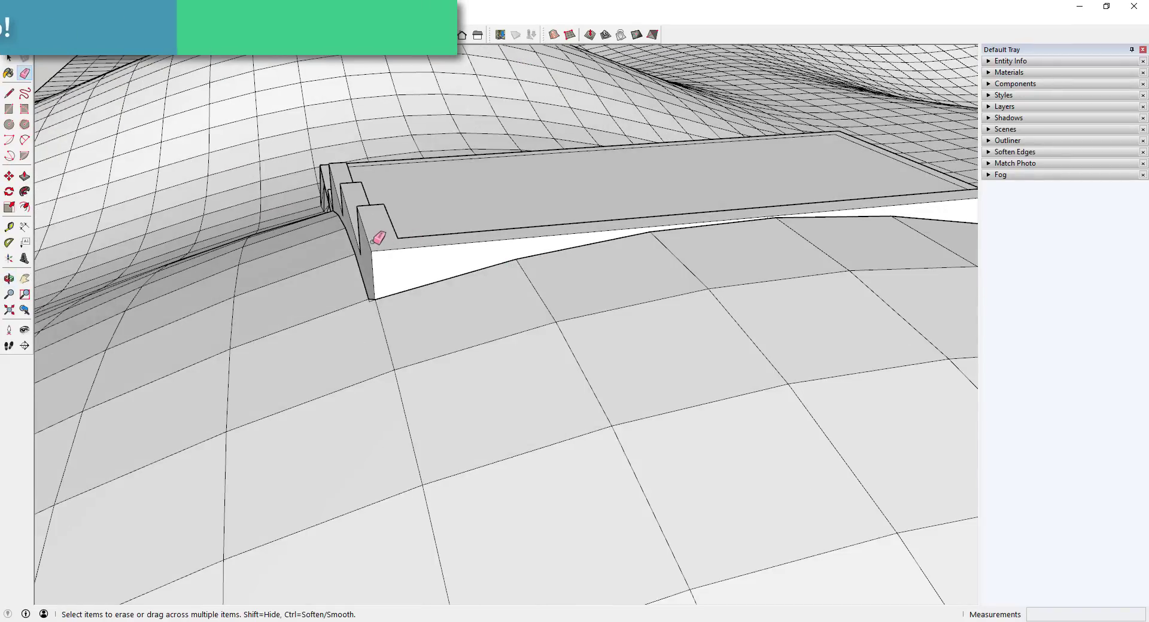
scroll(788, 239, up, 5)
scroll(798, 248, down, 3)
scroll(911, 228, up, 2)
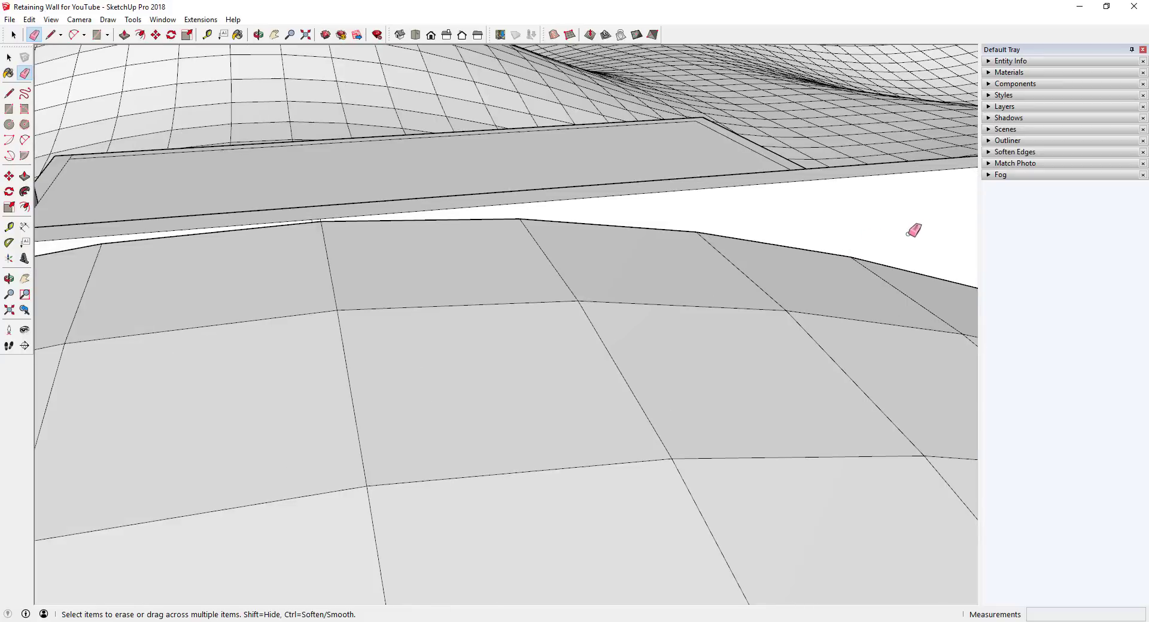
scroll(320, 156, up, 3)
scroll(376, 144, up, 2)
key(space)
key(l)
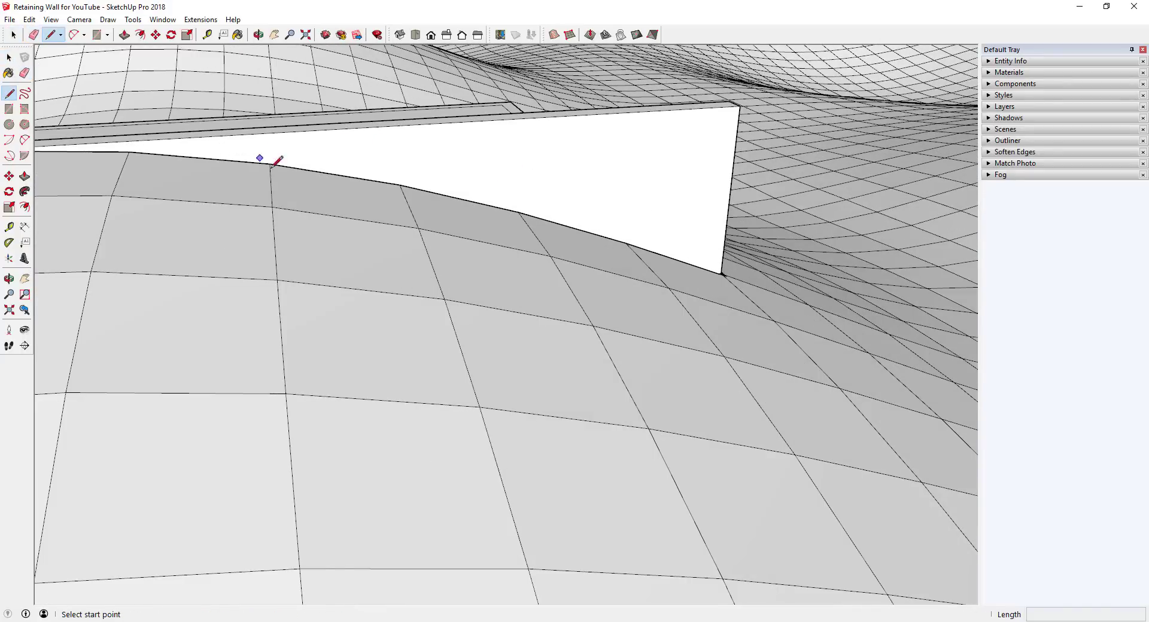
click(269, 164)
middle_drag(269, 128, 249, 202)
click(249, 196)
key(space)
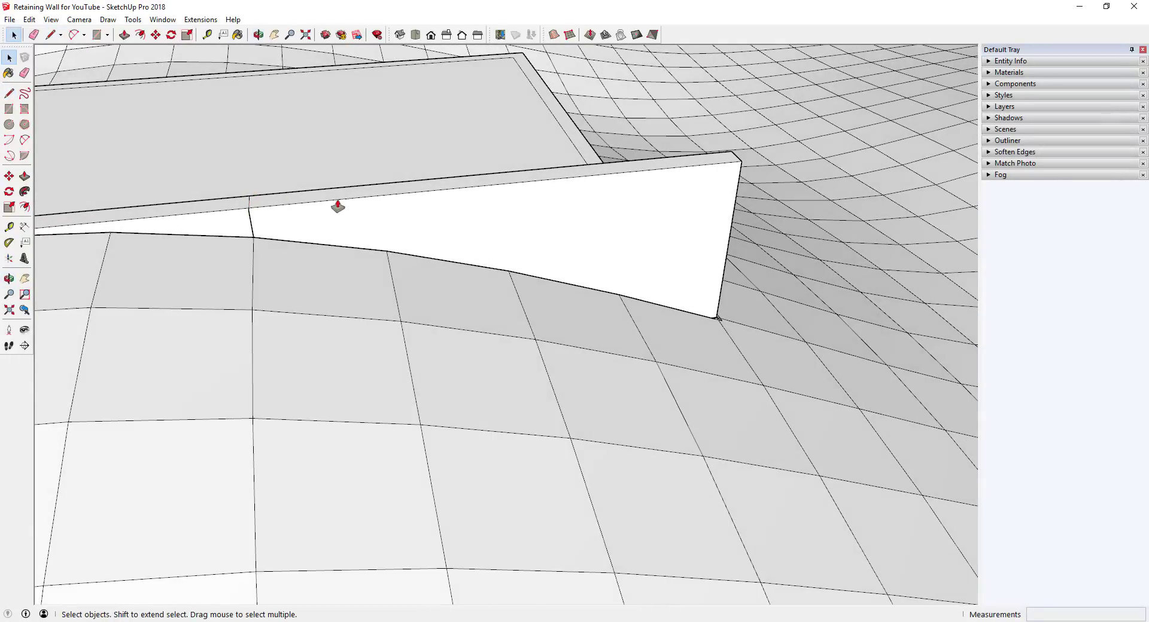
Push the wall top on the lower side of this line down about 5 11/16" to meet the terrain
key(p)
click(353, 196)
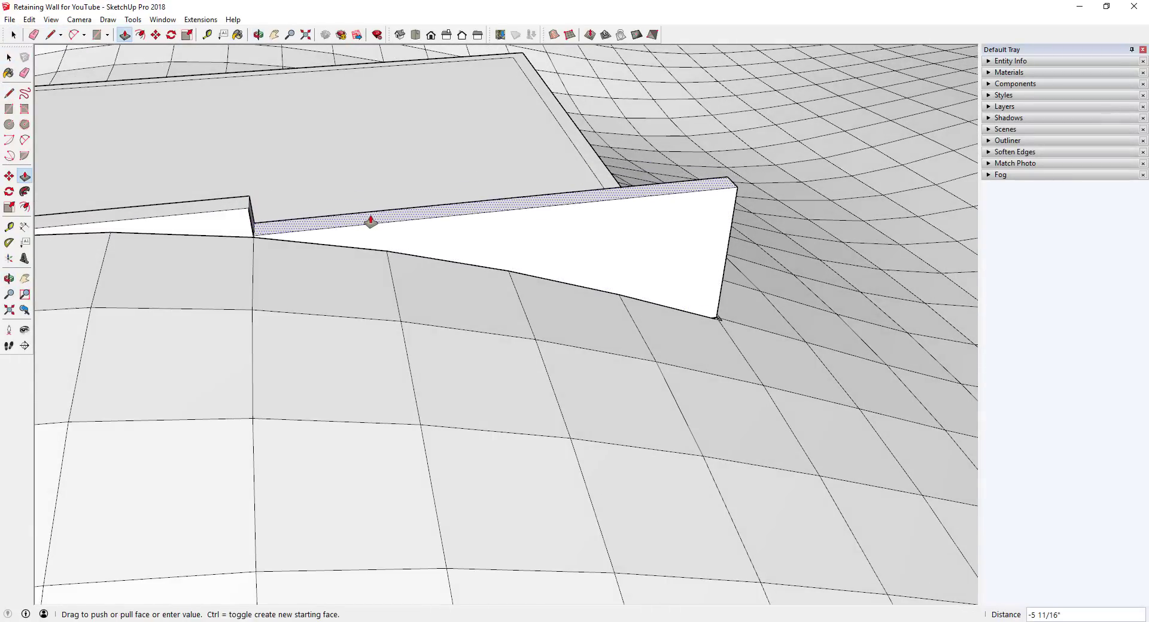
click(370, 221)
key(space)
Draw a vertical line up the lowered wall from the terrain vertex two grid lines from its lower end, continuing across its top
key(l)
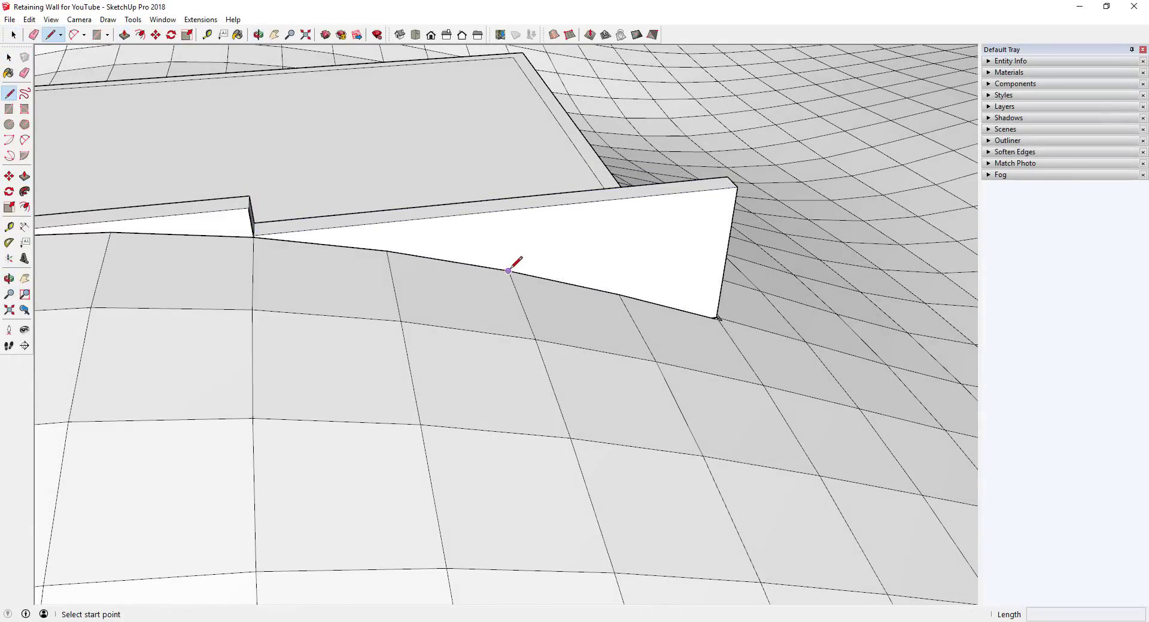
click(509, 271)
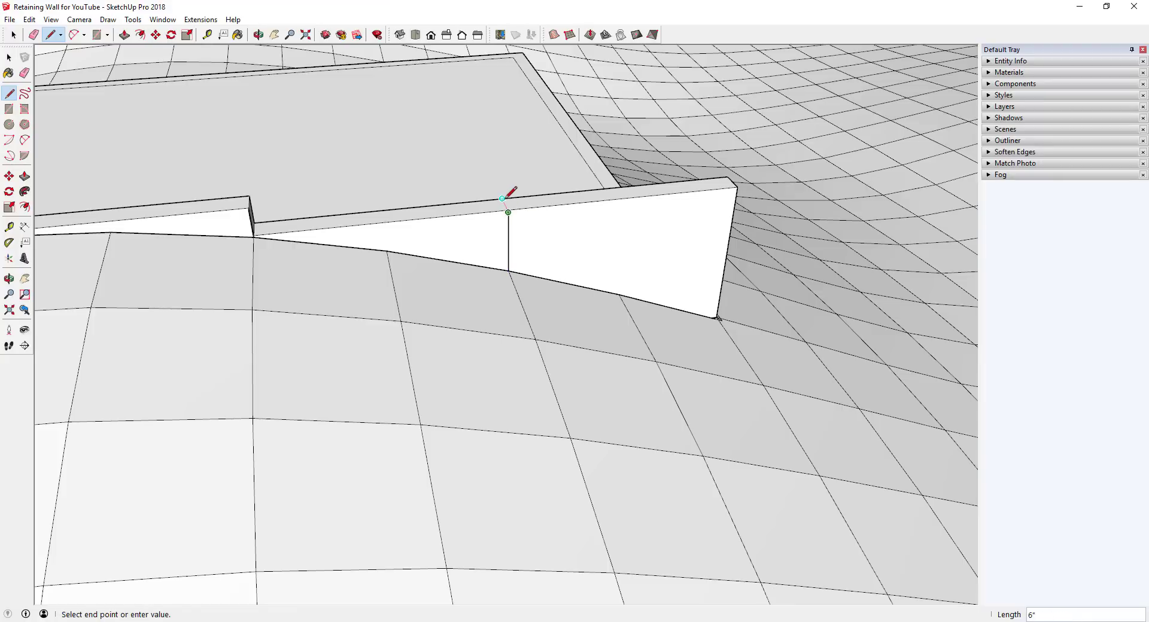
click(503, 198)
key(space)
Push the last section of the wall top down about 1' 1 3/16" to the terrain vertex
key(p)
click(530, 209)
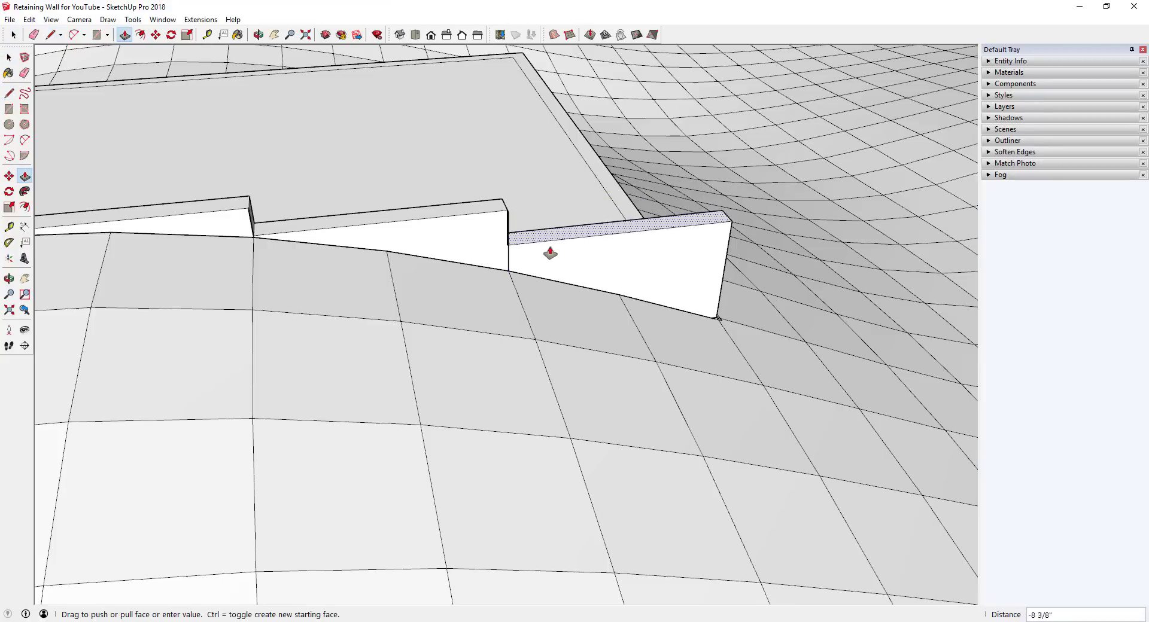
click(552, 267)
Erase the leftover vertical edges on the outer face beside the new wall steps
middle_drag(626, 282, 349, 172)
scroll(349, 172, up, 5)
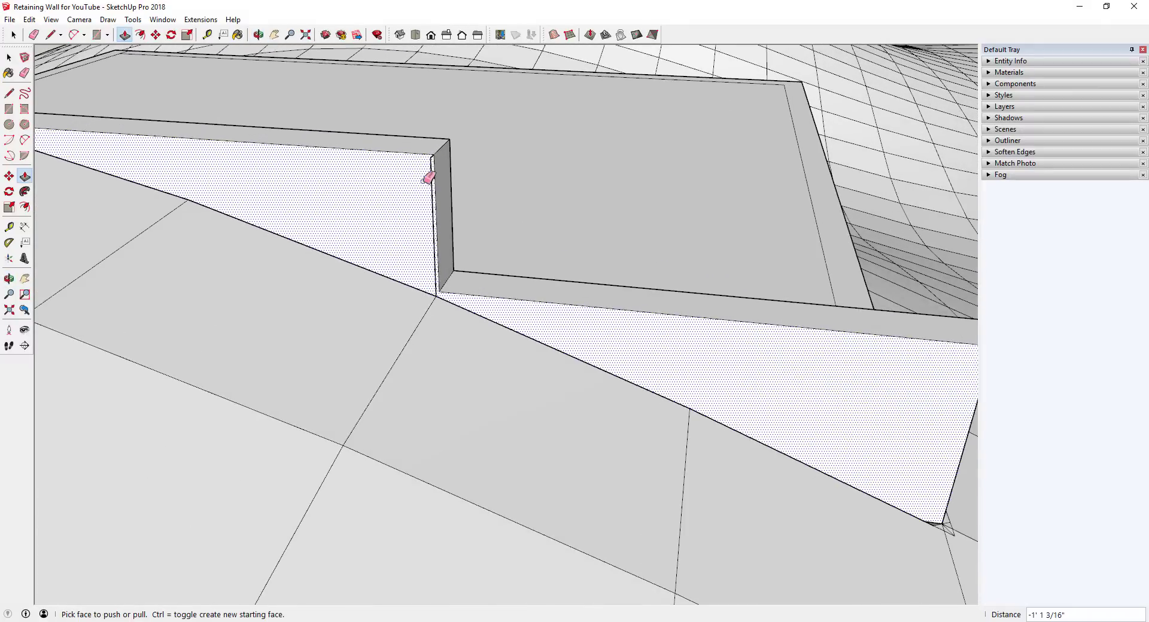
key(e)
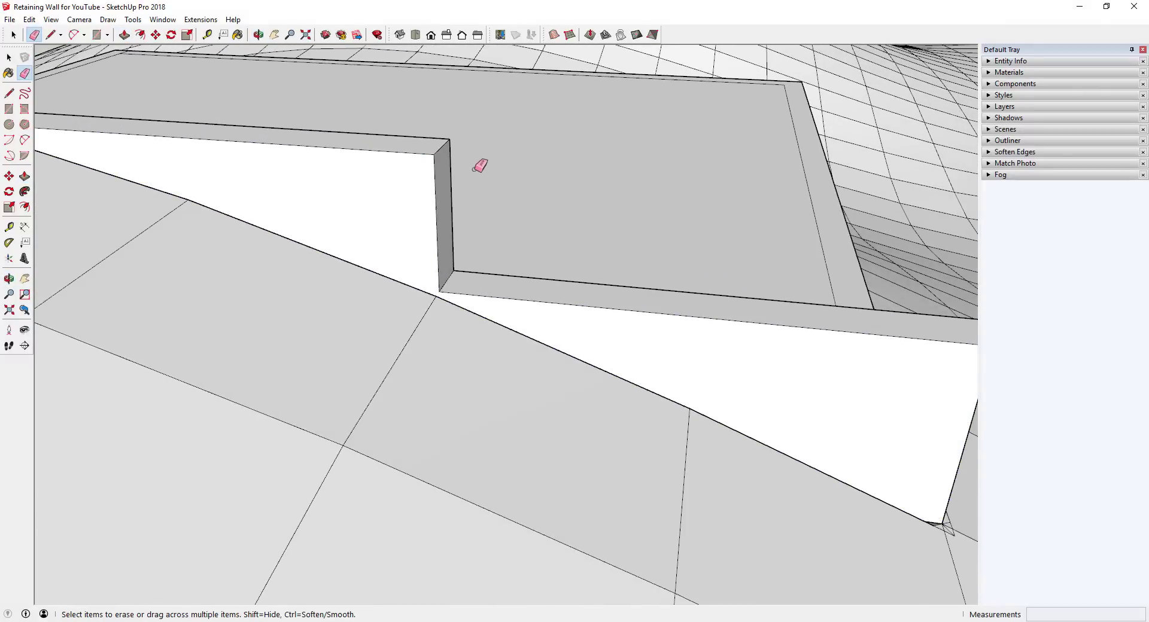
scroll(477, 167, down, 5)
scroll(318, 177, up, 6)
scroll(335, 180, down, 2)
scroll(389, 243, up, 2)
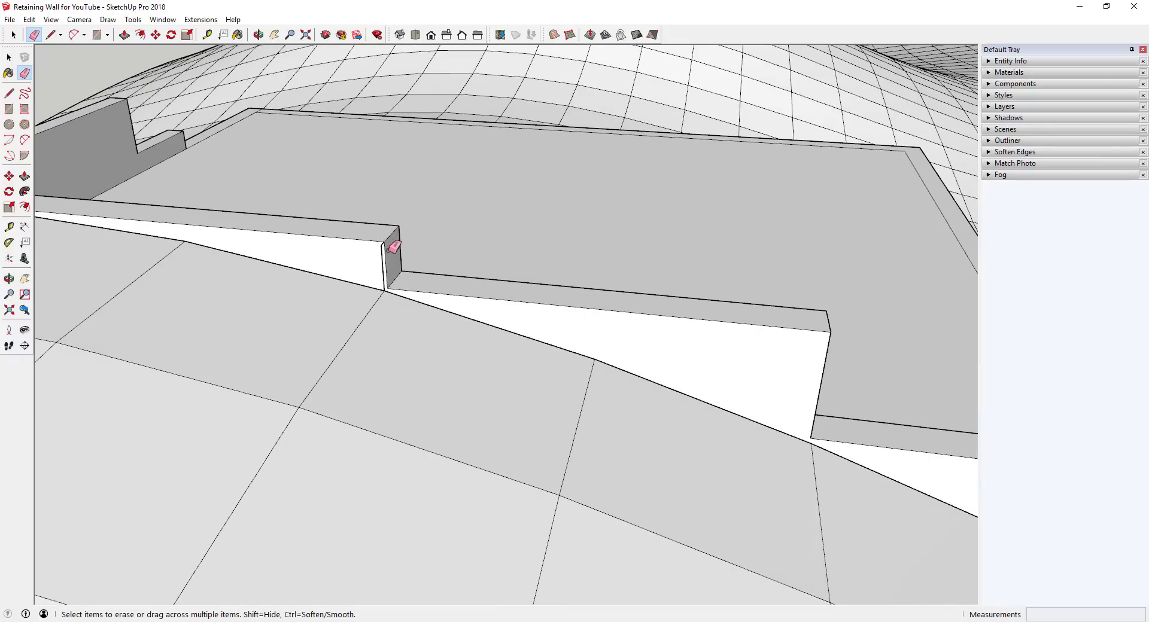
scroll(357, 225, down, 5)
Pull the outer face of the second stepped retaining wall outward 1" into the terrain
middle_drag(603, 282, 483, 186)
key(space)
click(319, 196)
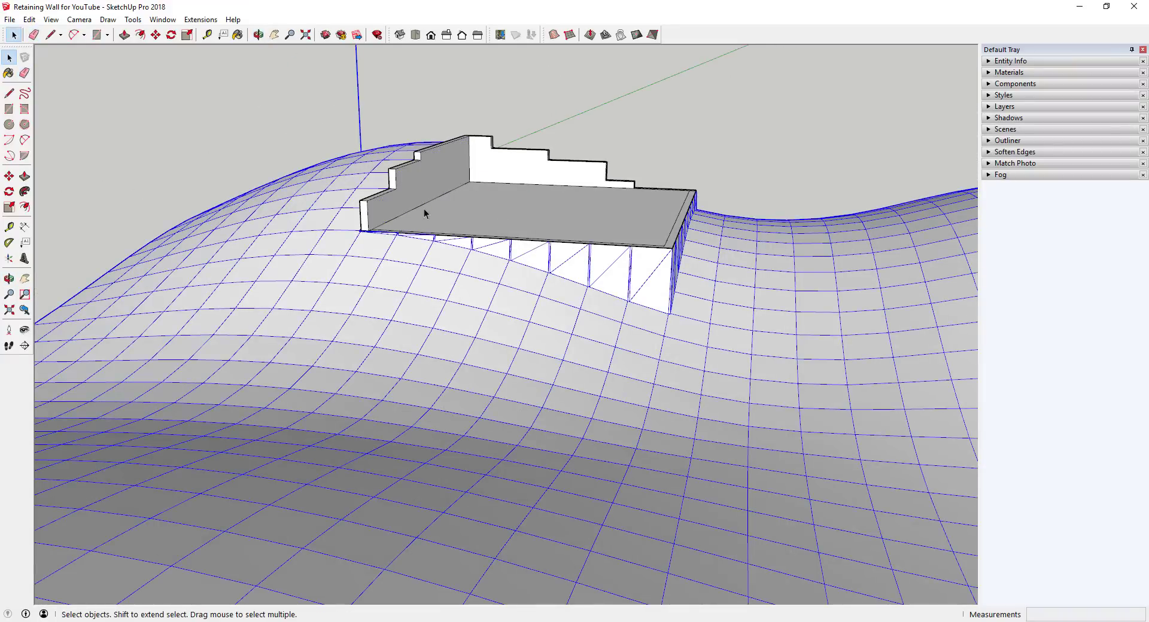
middle_drag(562, 213, 487, 220)
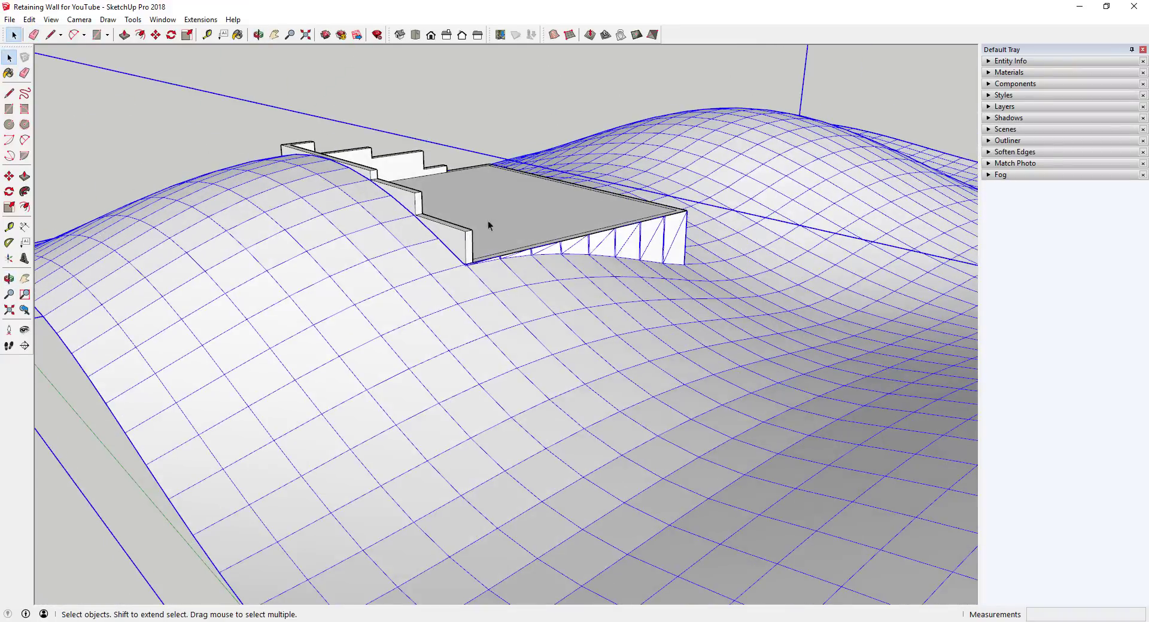
scroll(487, 221, up, 6)
middle_drag(460, 256, 461, 300)
scroll(449, 286, down, 3)
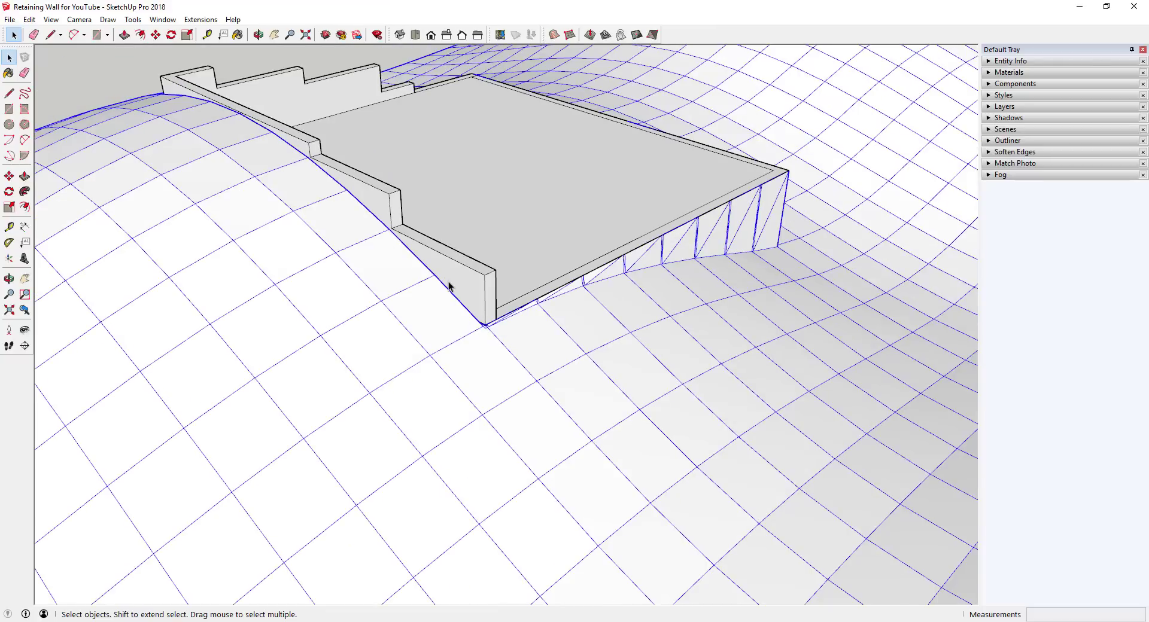
key(p)
click(450, 290)
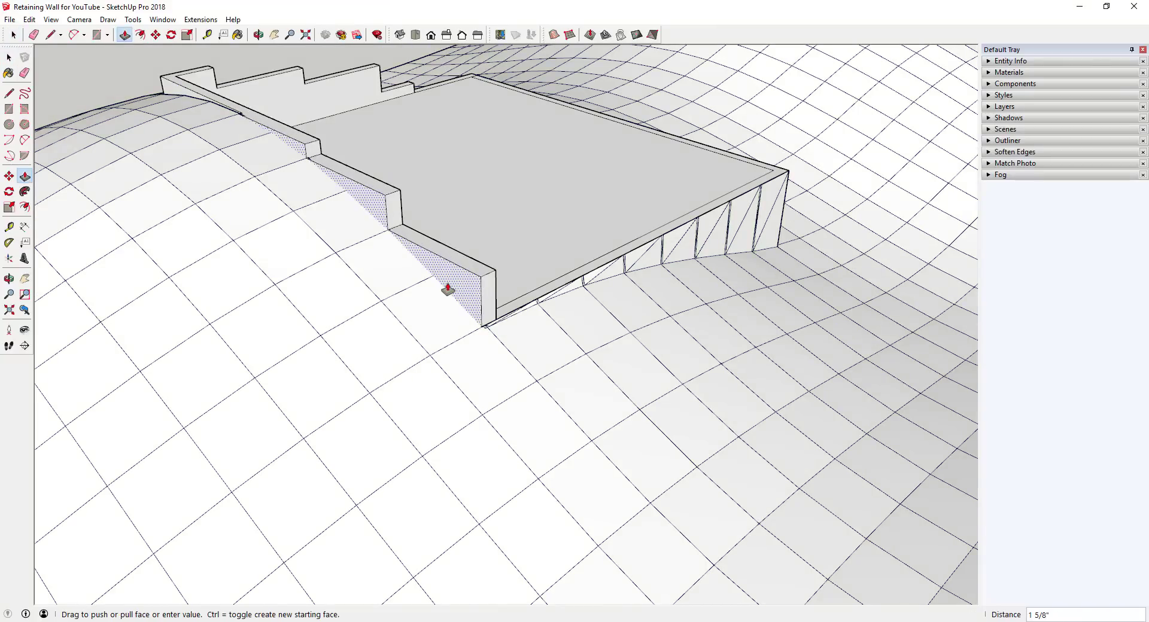
text(1)
key(Return)
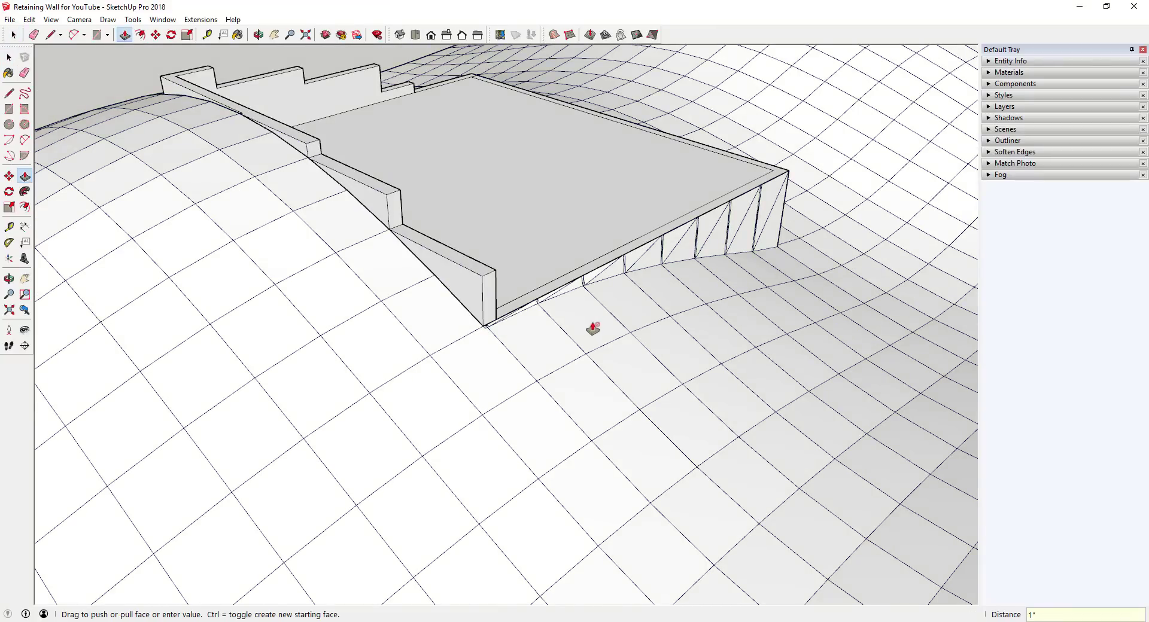
Pull the outer face of the first stepped retaining wall outward 1" into the terrain
scroll(620, 315, down, 3)
middle_drag(546, 286, 508, 305)
scroll(331, 329, up, 5)
click(335, 308)
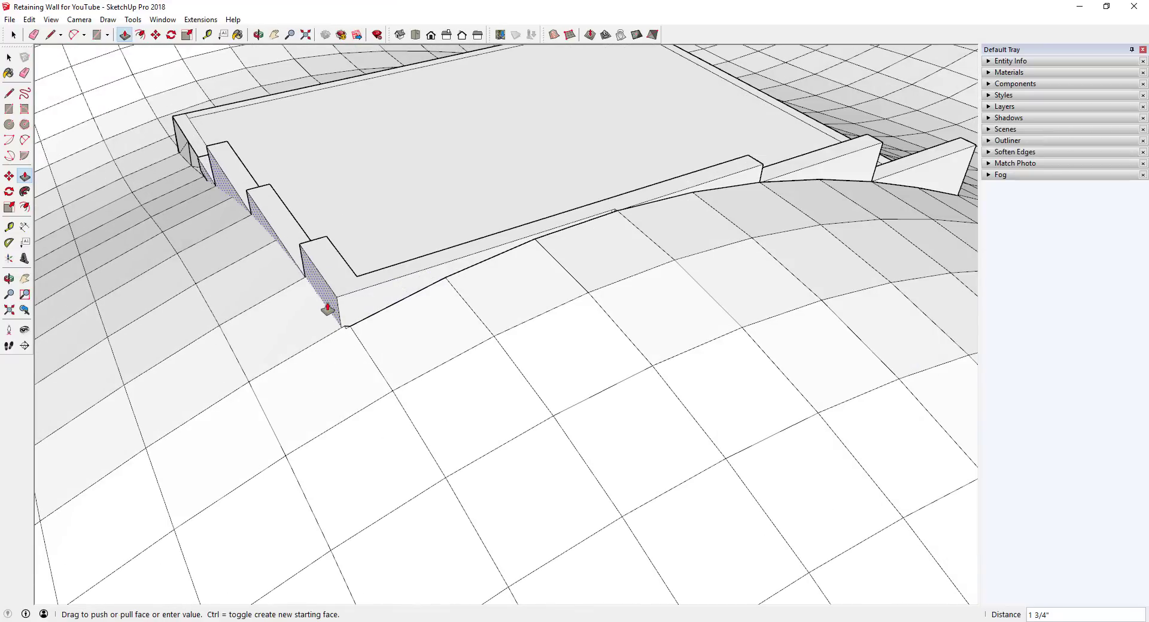
text(1)
scroll(426, 315, down, 5)
key(Return)
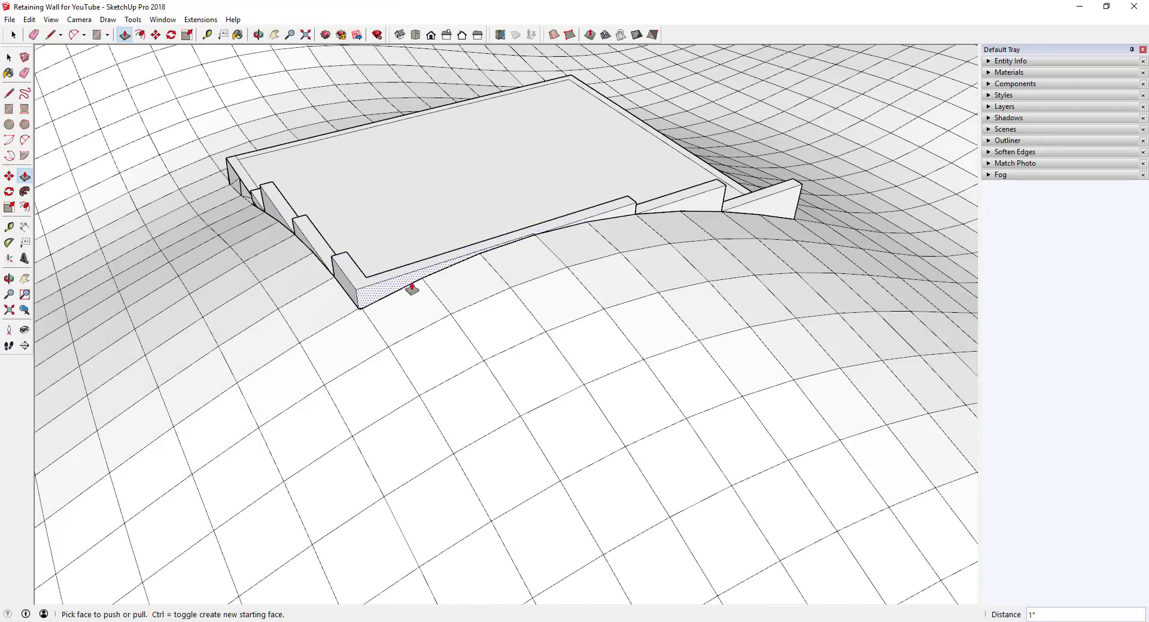
middle_drag(413, 287, 535, 198)
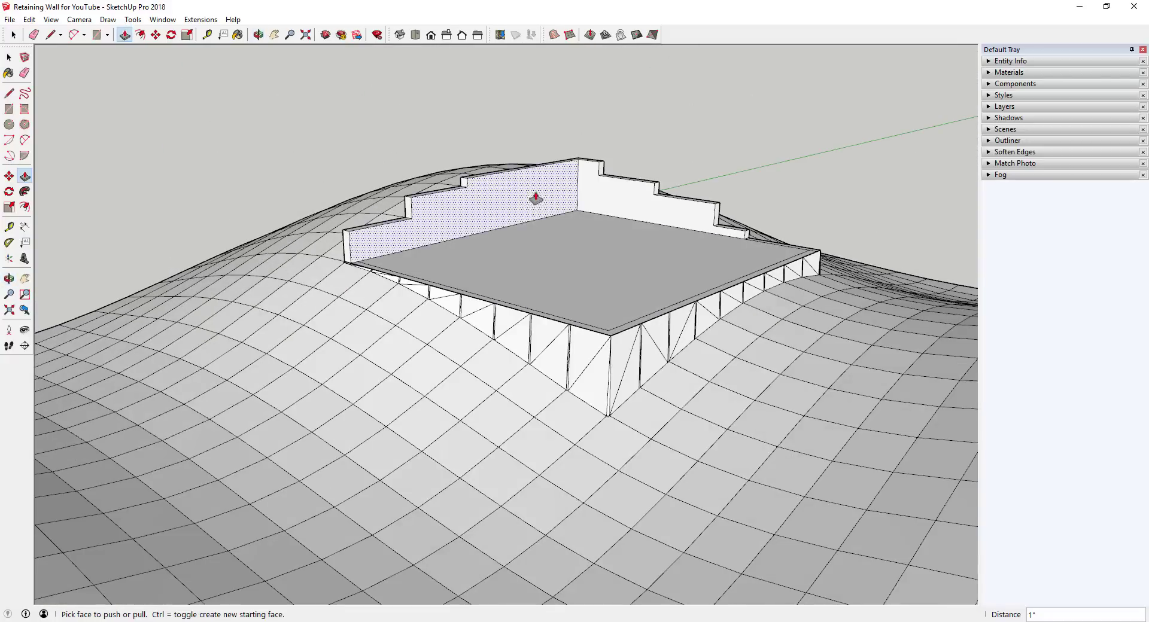
key(space)
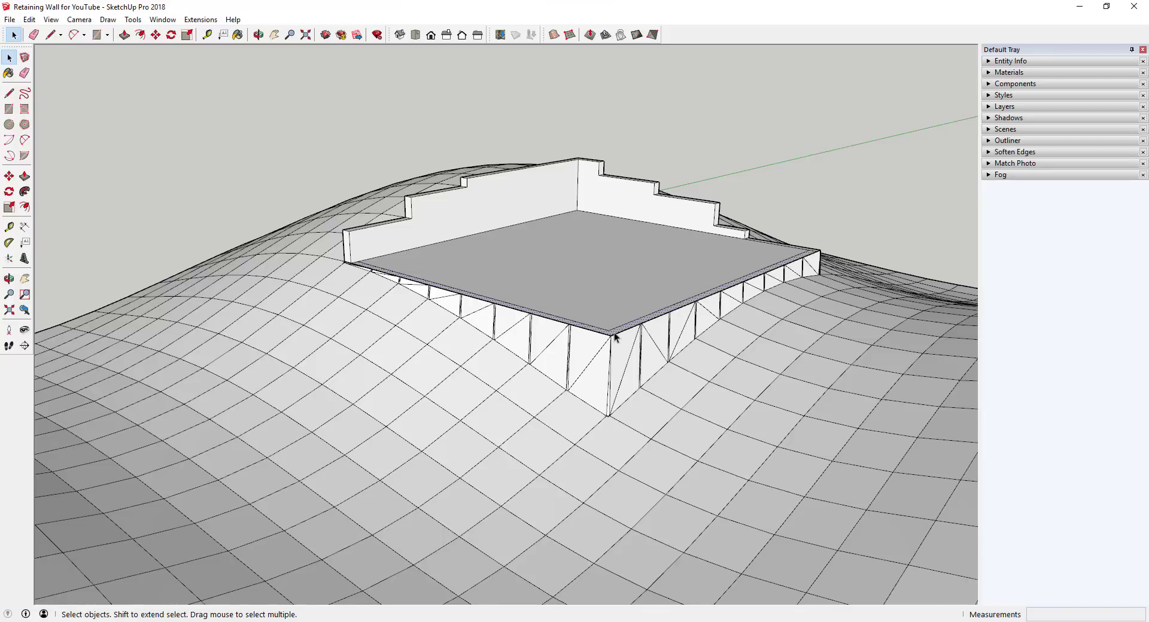
key(p)
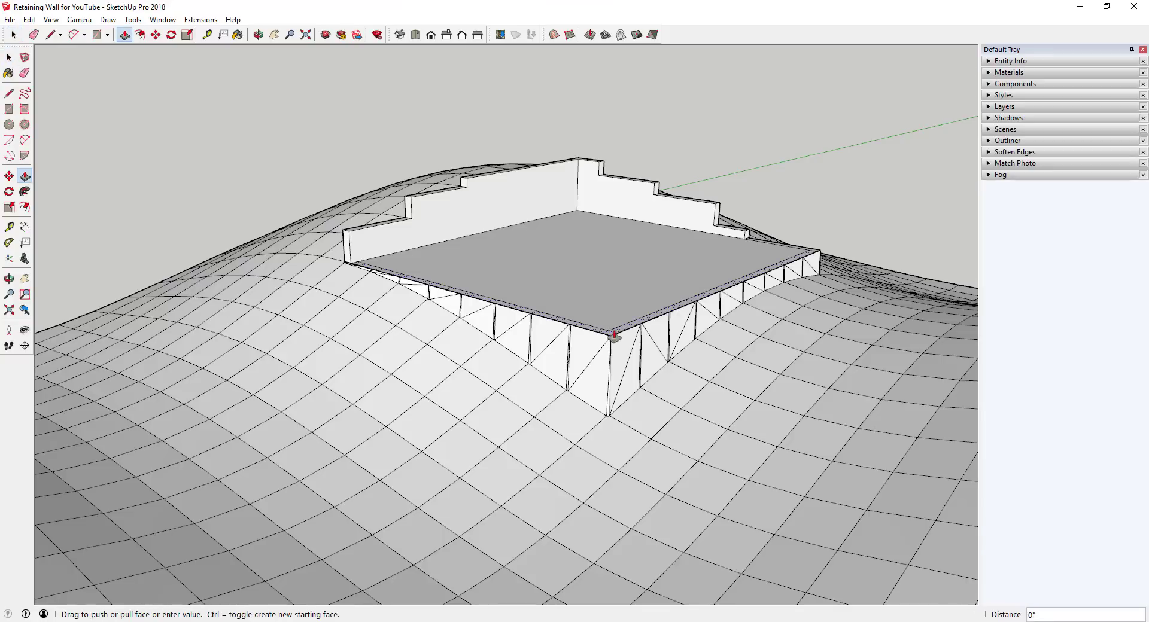
click(615, 336)
click(611, 419)
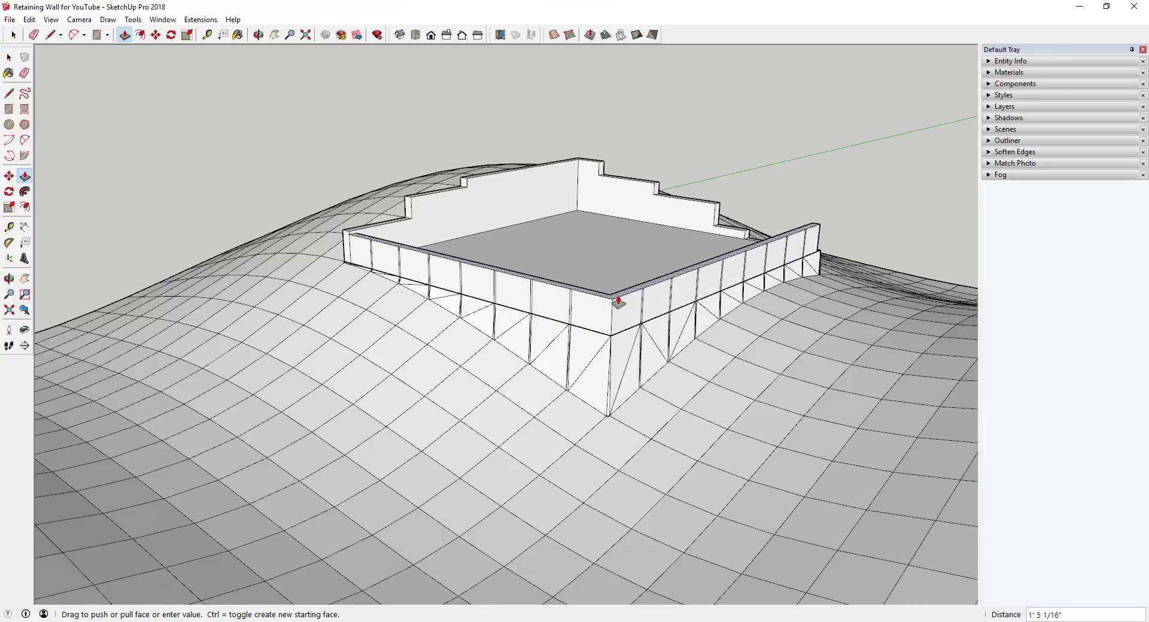
key(space)
Push the remaining border of the pad down about 3' 3 1/16" to the terrain vertex below its lowest corner
middle_drag(619, 296, 619, 361)
scroll(619, 360, up, 3)
scroll(619, 361, down, 3)
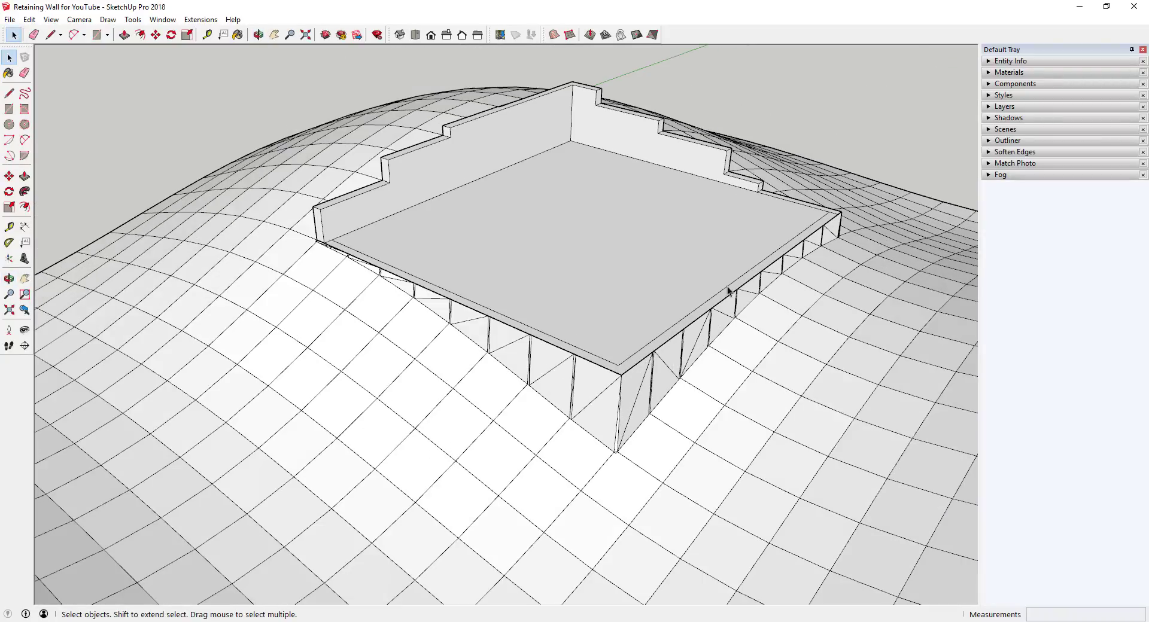
scroll(829, 215, up, 6)
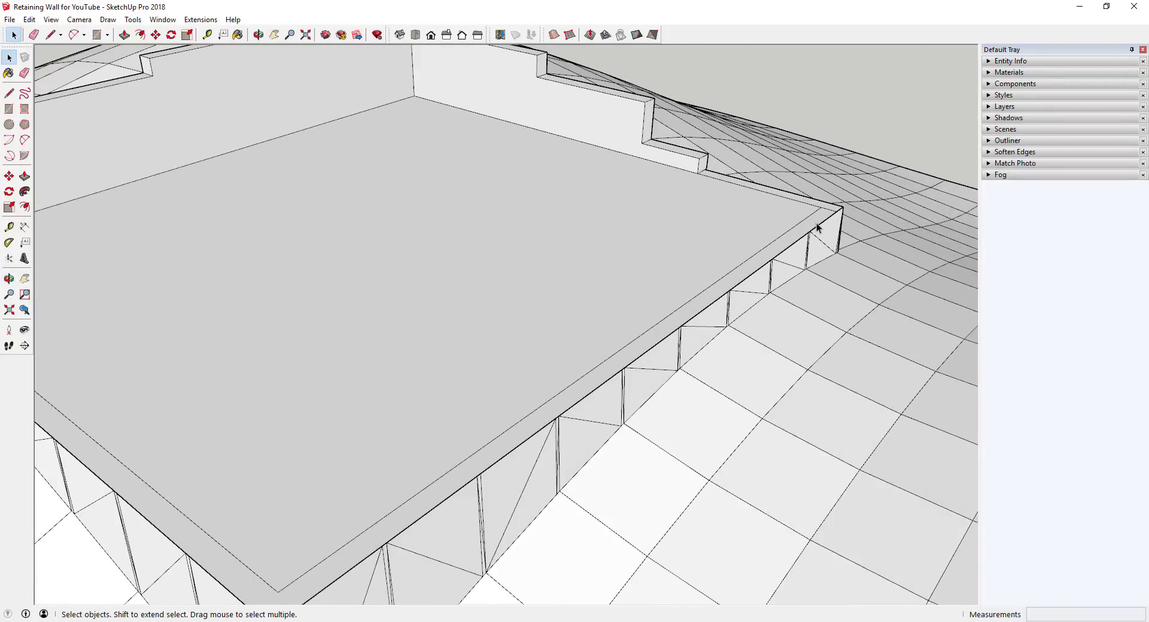
scroll(823, 221, down, 4)
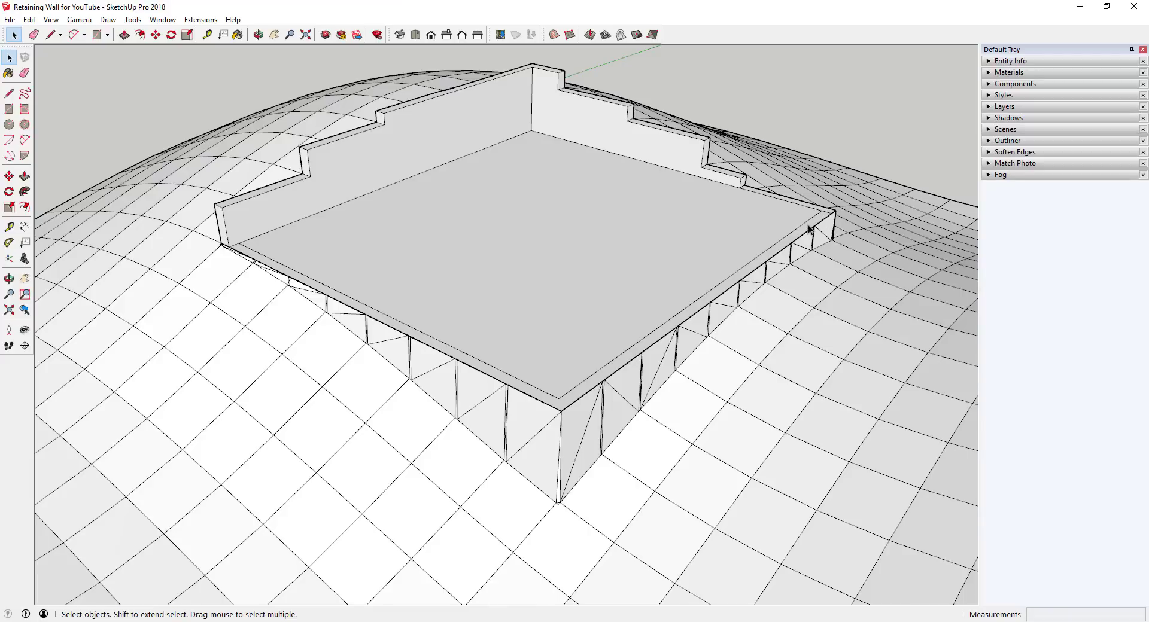
key(p)
click(808, 227)
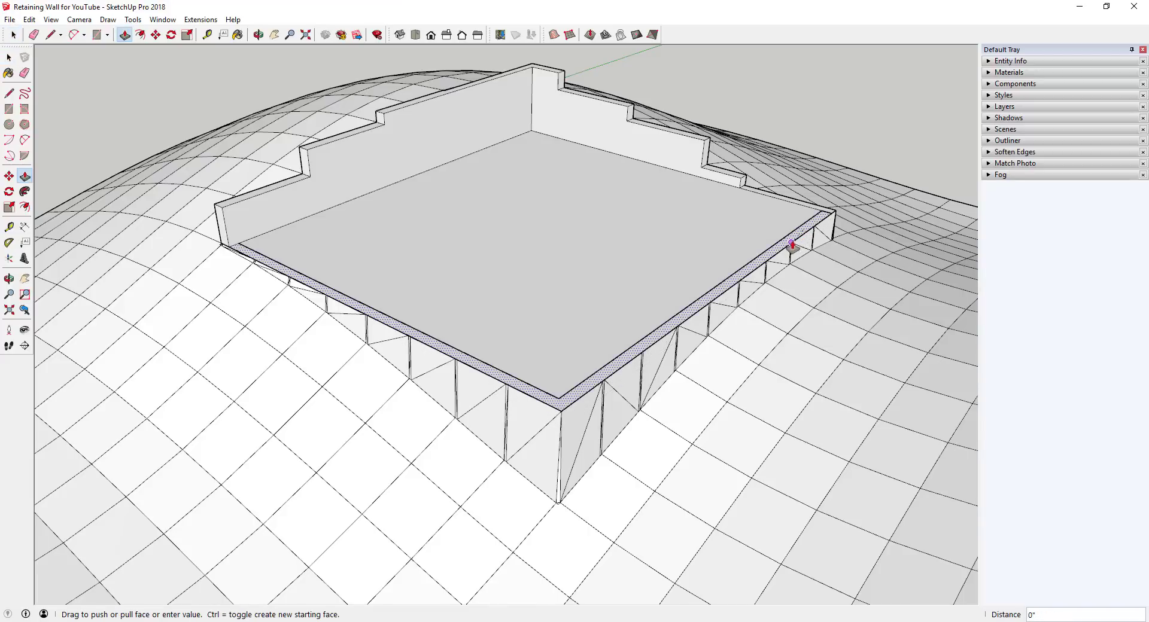
click(568, 479)
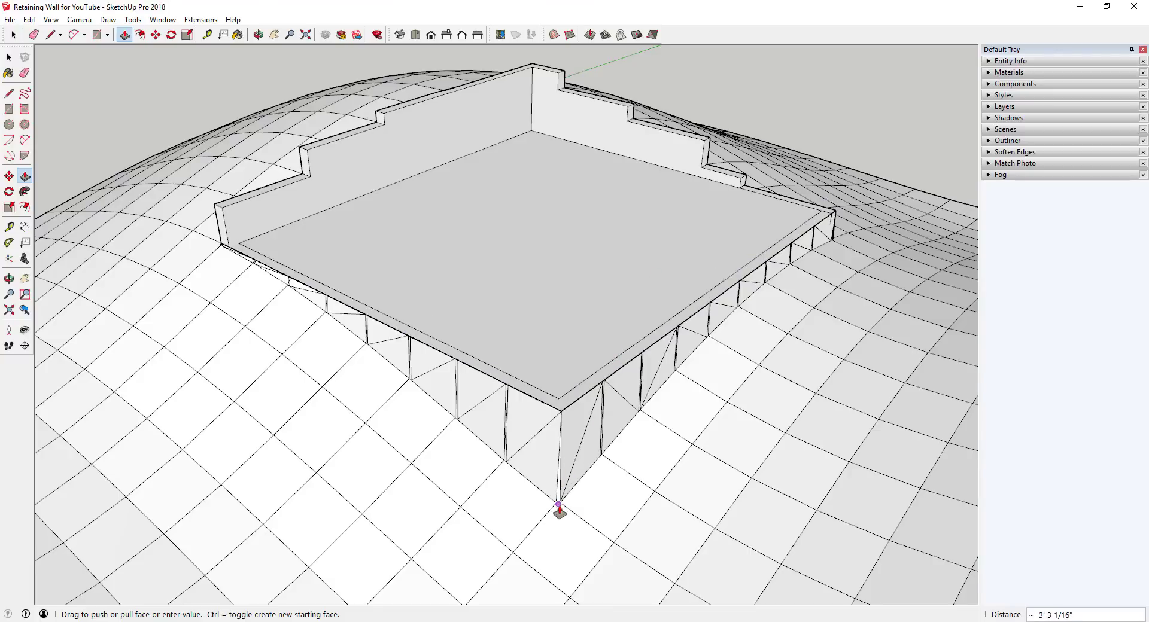
scroll(559, 508, up, 2)
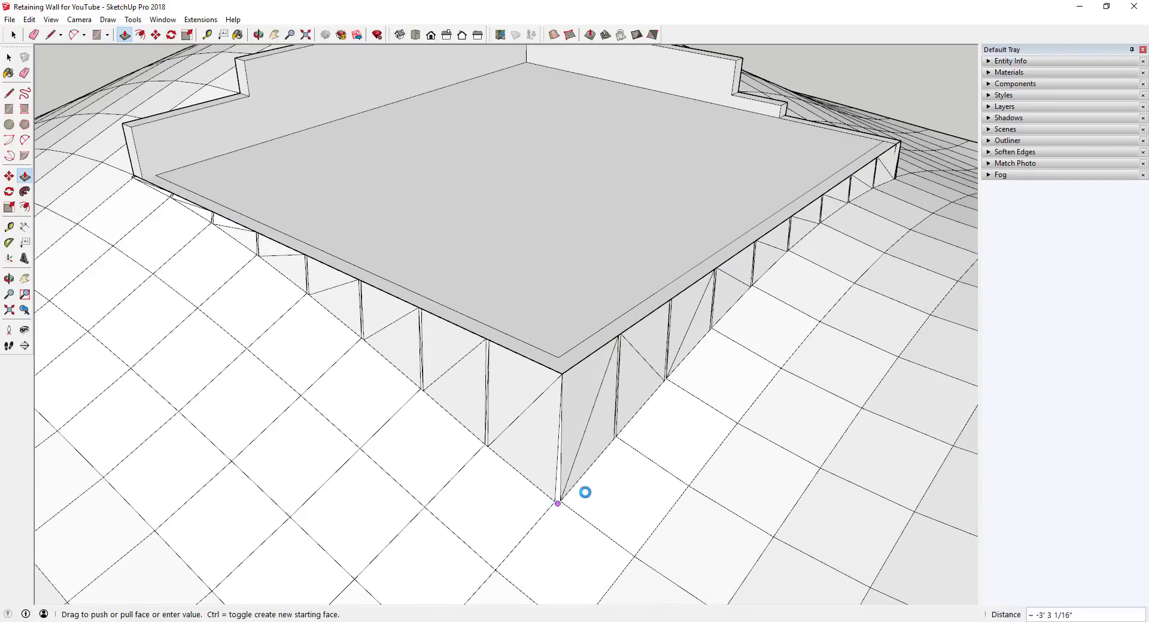
scroll(629, 395, down, 3)
middle_drag(628, 389, 664, 316)
click(664, 316)
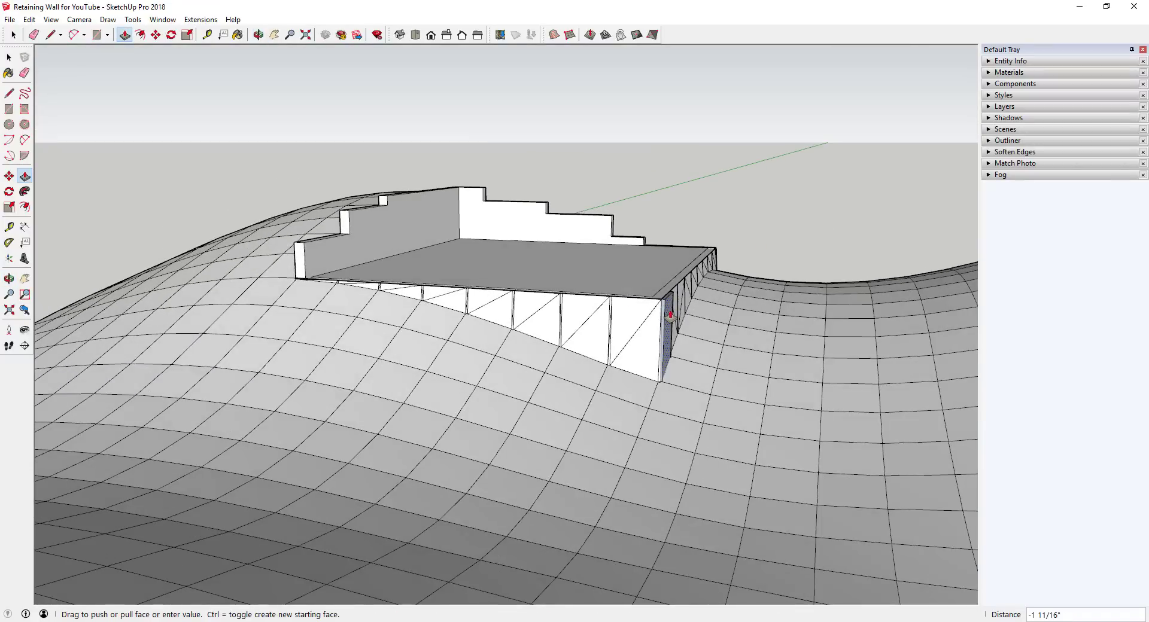
key(space)
Hide the terrain group and erase the vertical edges dividing the two outer faces of the lower wall
middle_drag(647, 321, 683, 314)
click(706, 326)
right_click(734, 335)
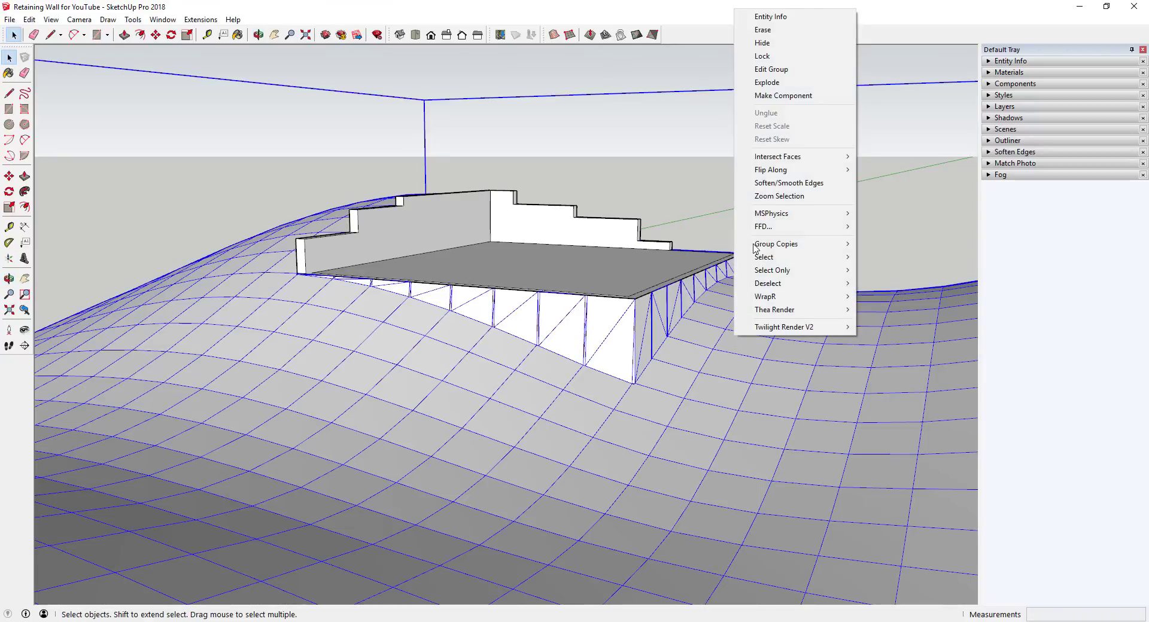
click(772, 43)
key(e)
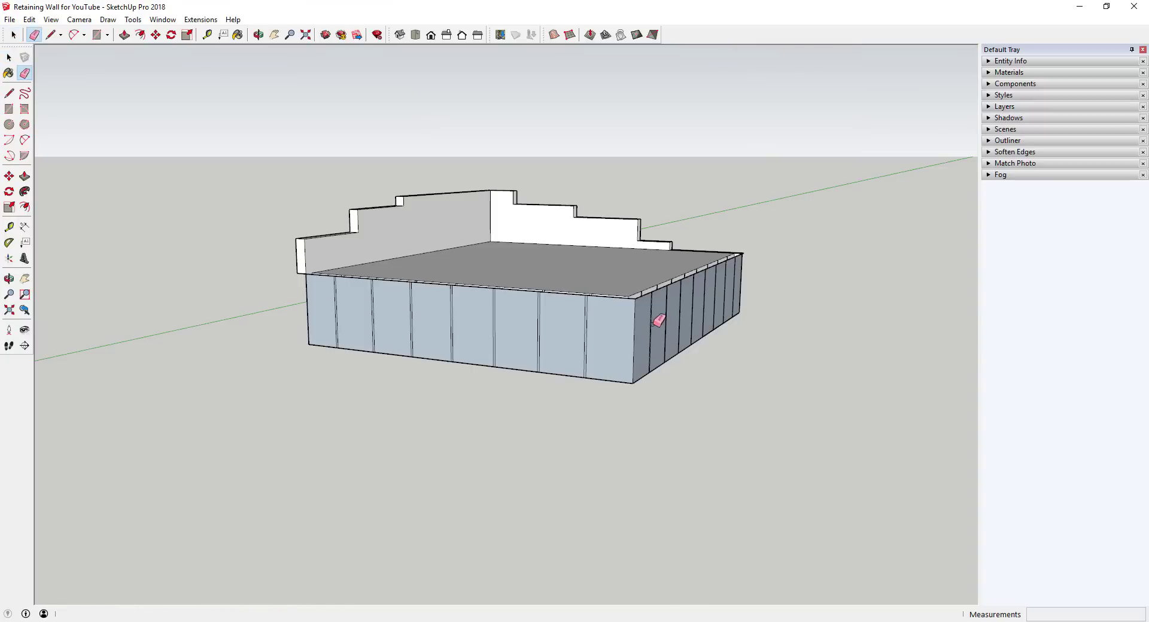
mouse_move(647, 321)
mouse_down()
mouse_move(739, 278)
mouse_move(572, 318)
mouse_move(331, 290)
mouse_up()
Reverse both outer faces of the lower wall so their front sides face outward, and unhide the terrain
key(space)
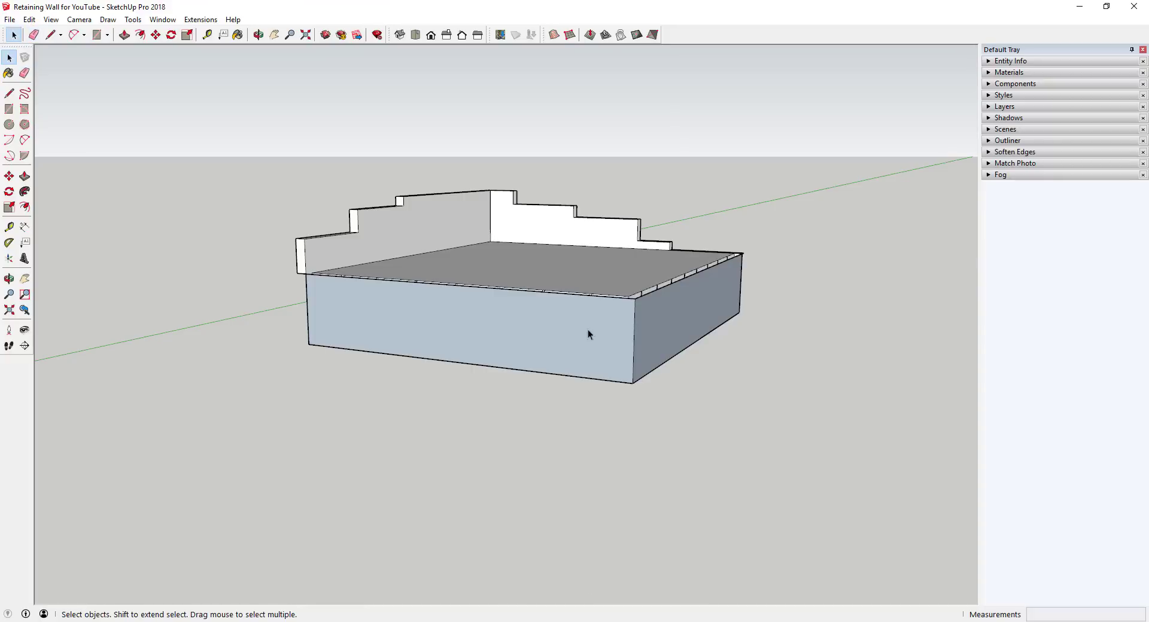
right_click(588, 329)
click(639, 449)
right_click(651, 338)
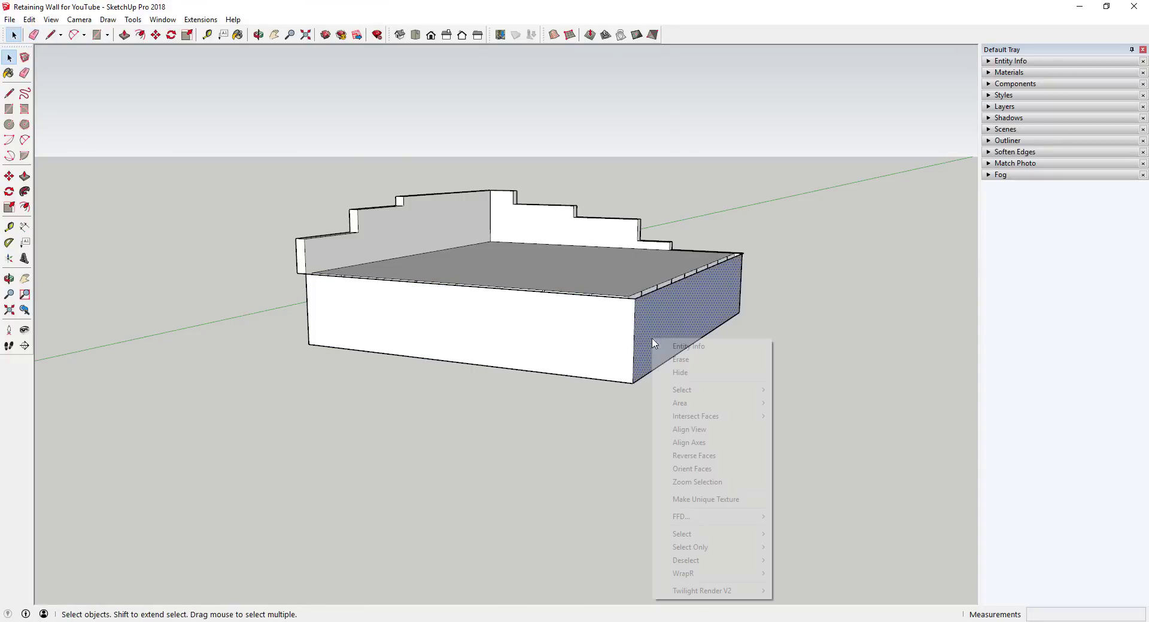
click(696, 455)
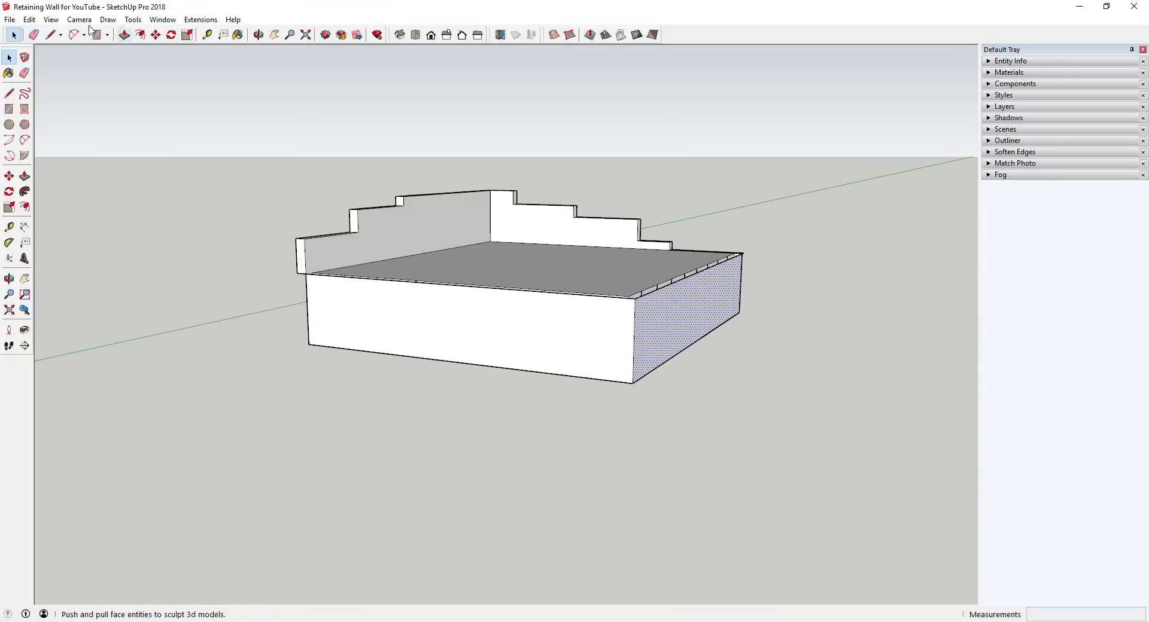
click(36, 20)
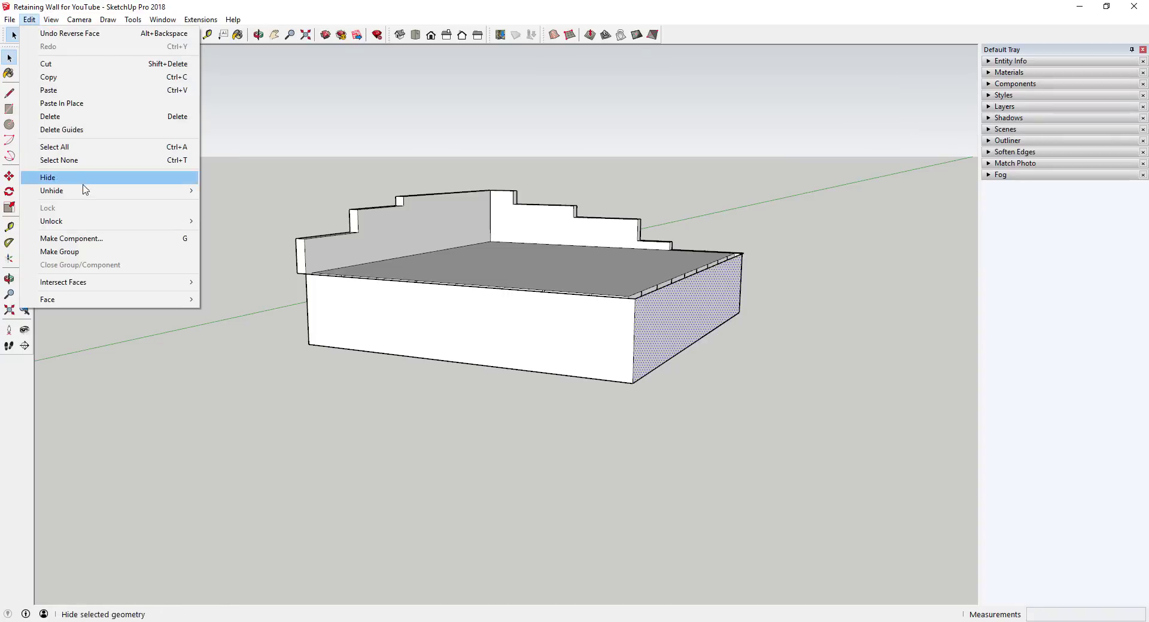
mouse_move(188, 199)
click(223, 217)
Pull the two outer faces of the lower retaining wall outward 2" so they cover the stamped terrain edges
scroll(656, 315, up, 4)
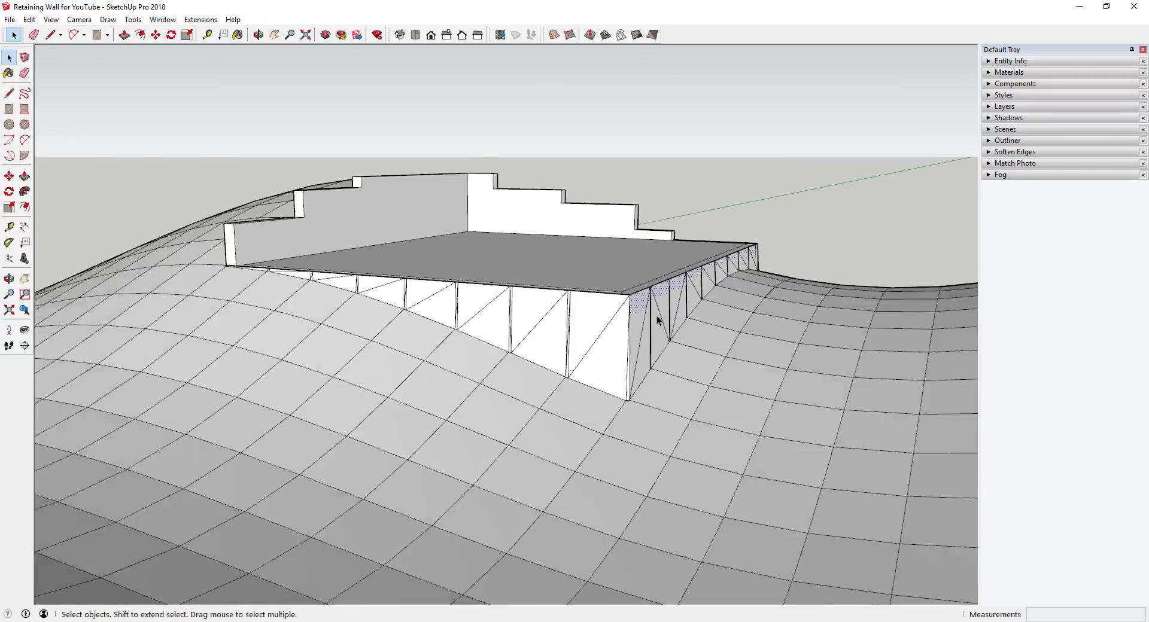
middle_drag(636, 300, 641, 318)
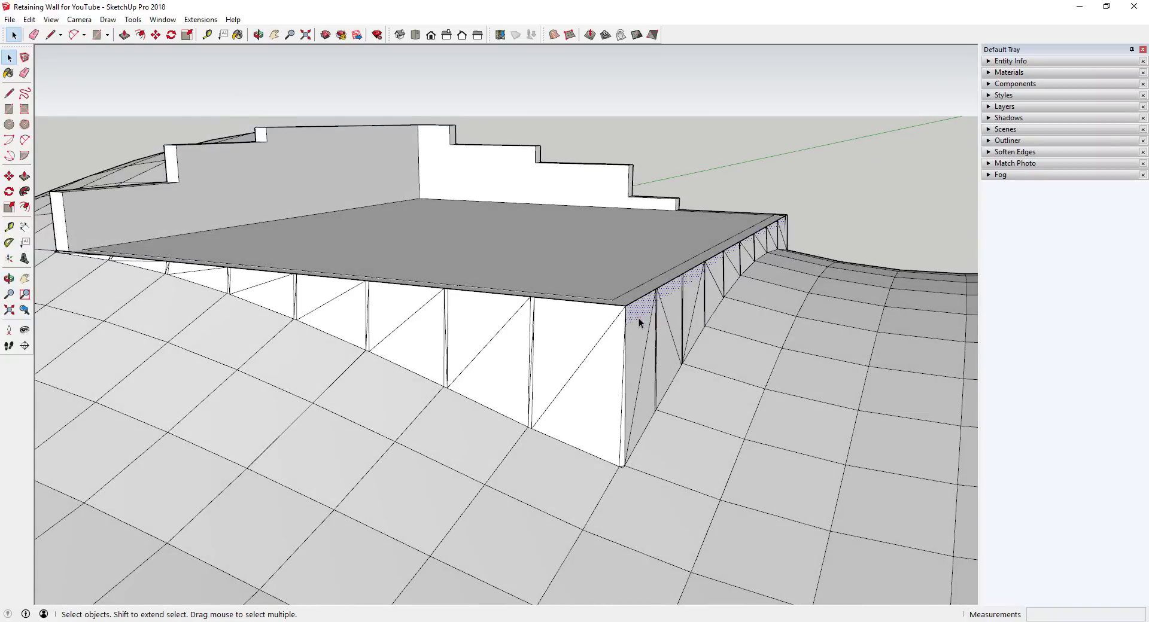
key(p)
click(637, 317)
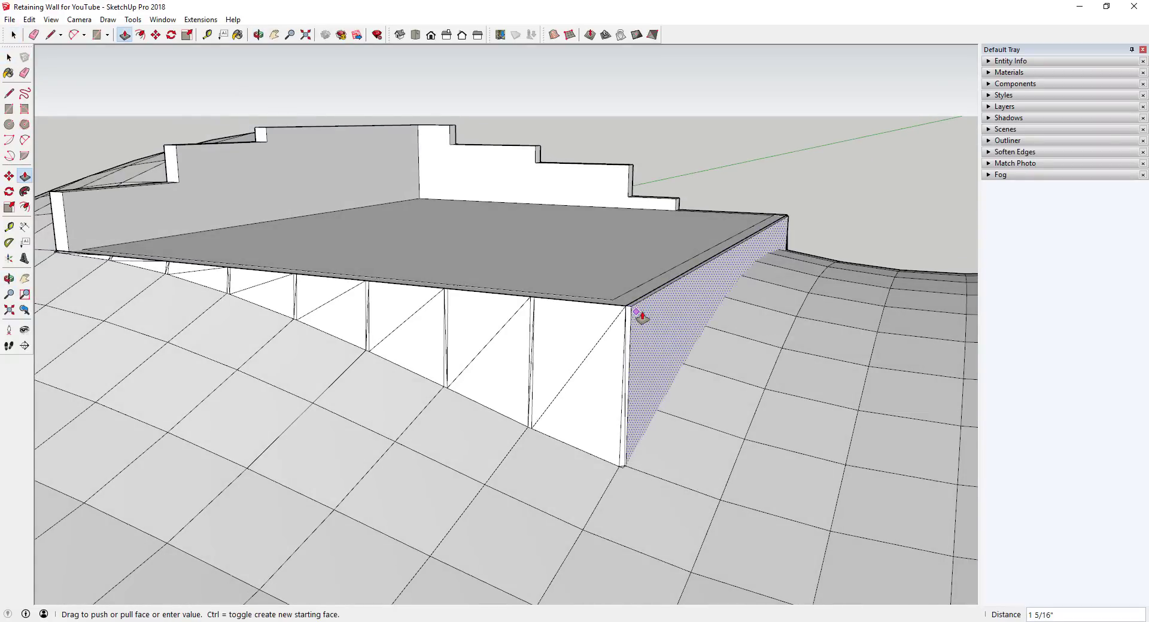
text(1")
key(Return)
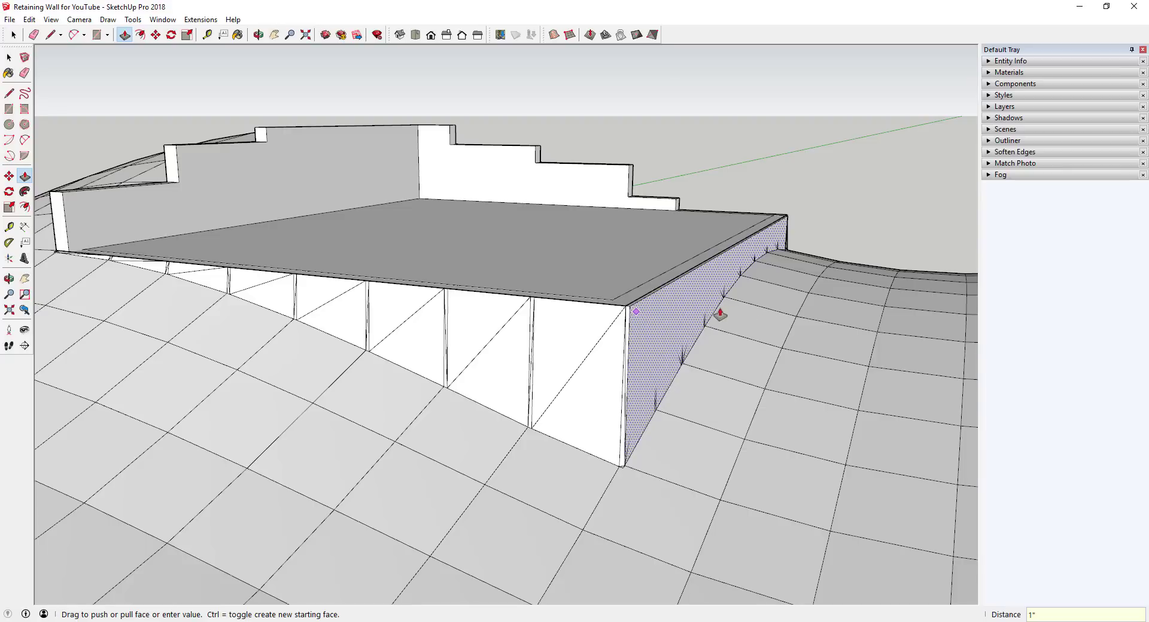
click(649, 337)
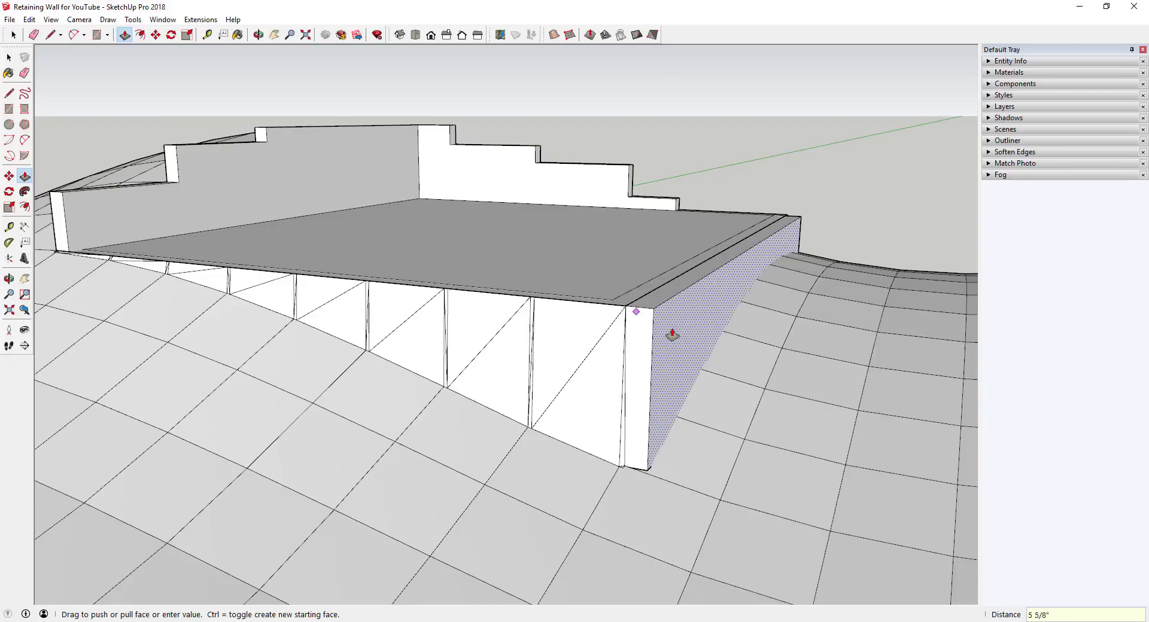
click(609, 359)
text(2)
key(Return)
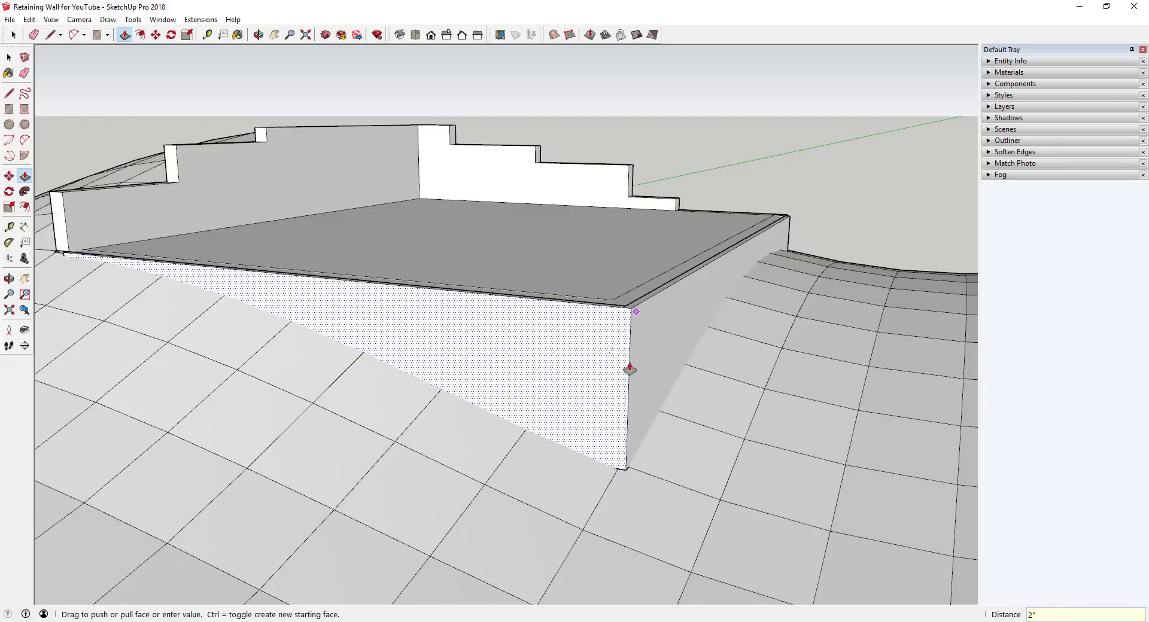
Hide the terrain group to expose the gap between the pad and the lower walls
key(space)
middle_drag(653, 329, 734, 349)
click(601, 354)
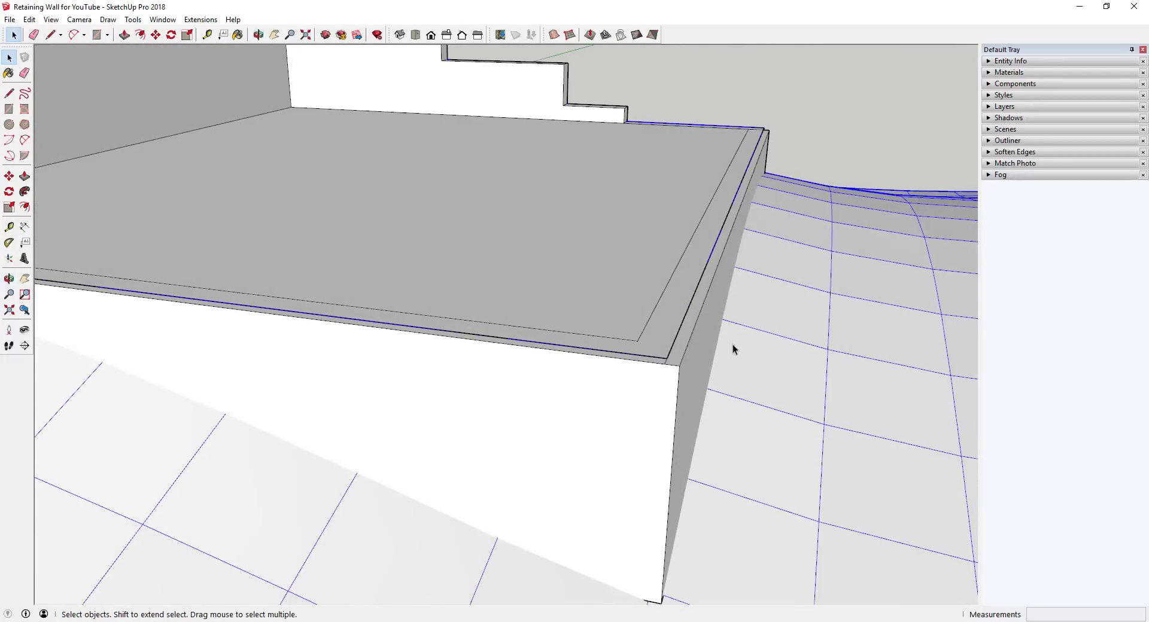
right_click(781, 304)
click(799, 328)
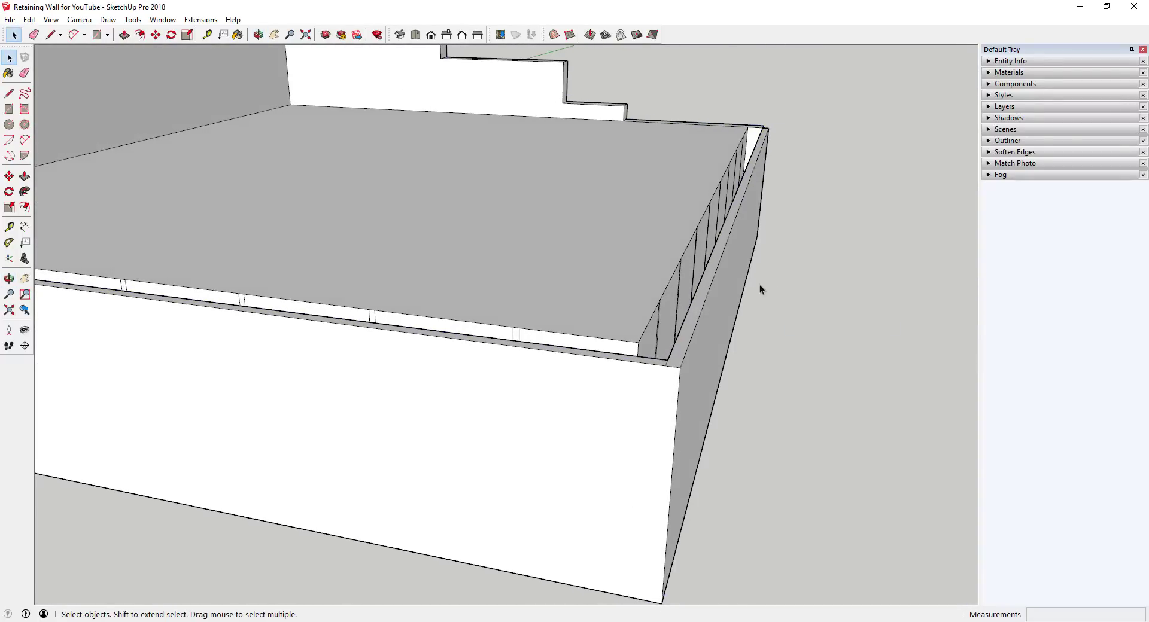
Draw a short line across the end of the gap at the pad's far corner to close the top face
scroll(760, 285, down, 3)
middle_drag(720, 267, 687, 322)
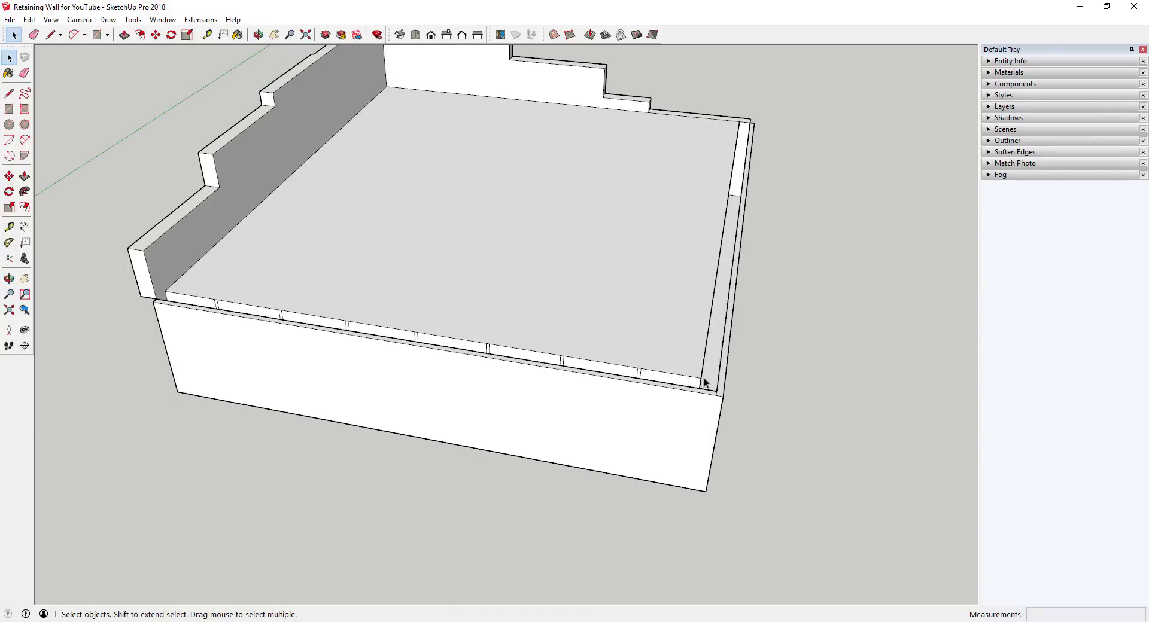
key(l)
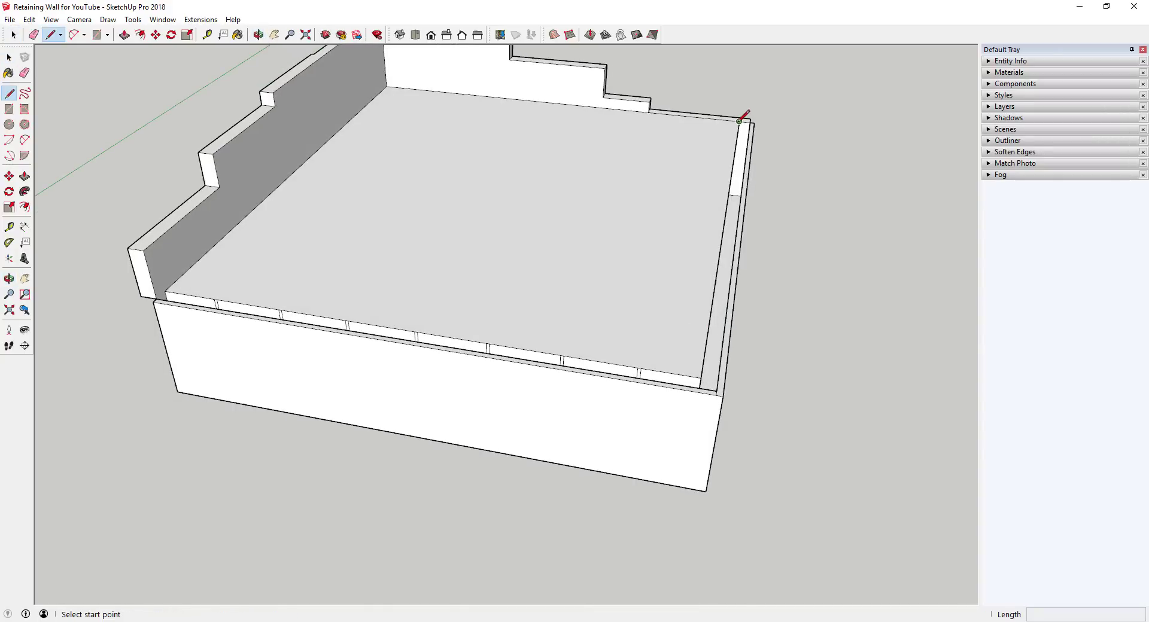
click(741, 121)
click(750, 122)
Erase the leftover border edges on top of the pad along both lower walls
key(e)
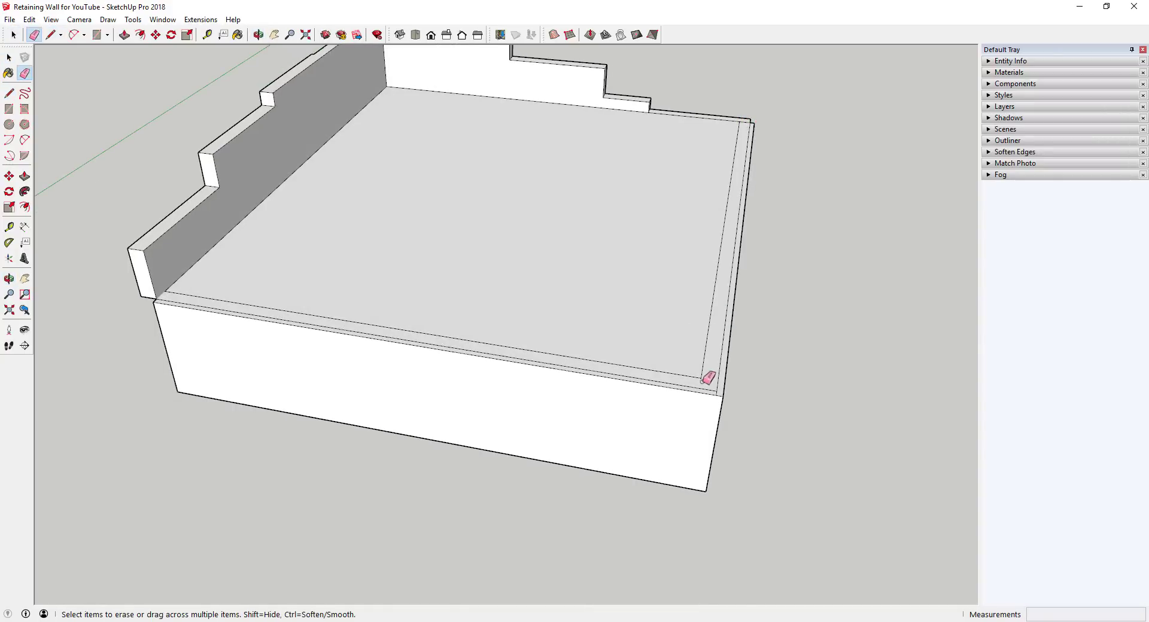
click(702, 375)
drag(704, 336, 716, 295)
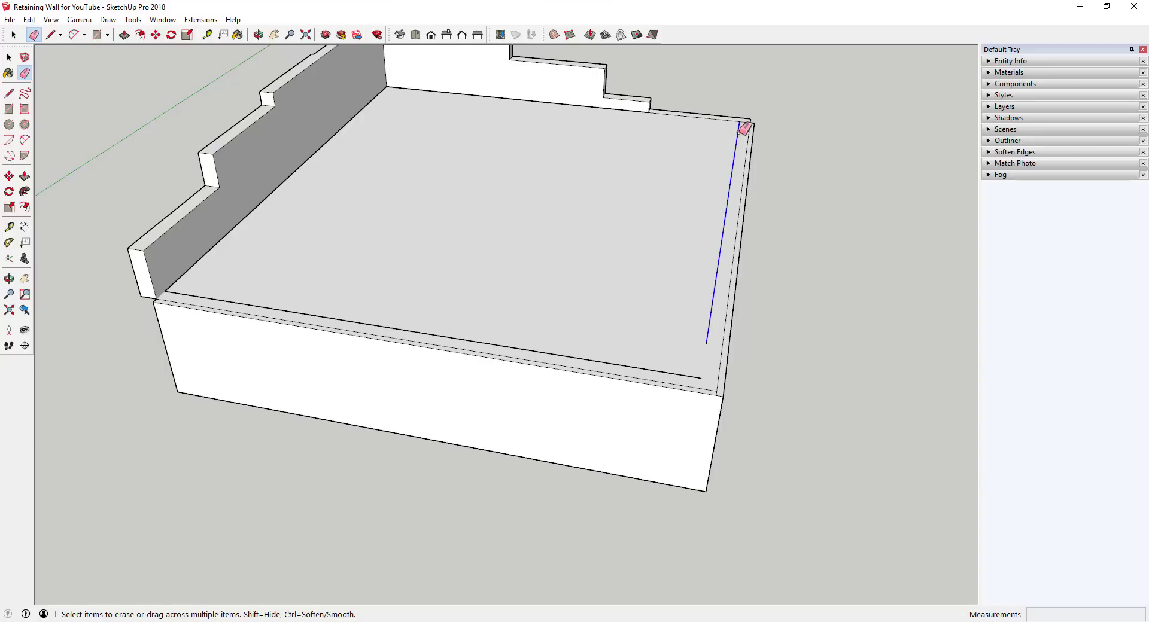
drag(745, 122, 693, 342)
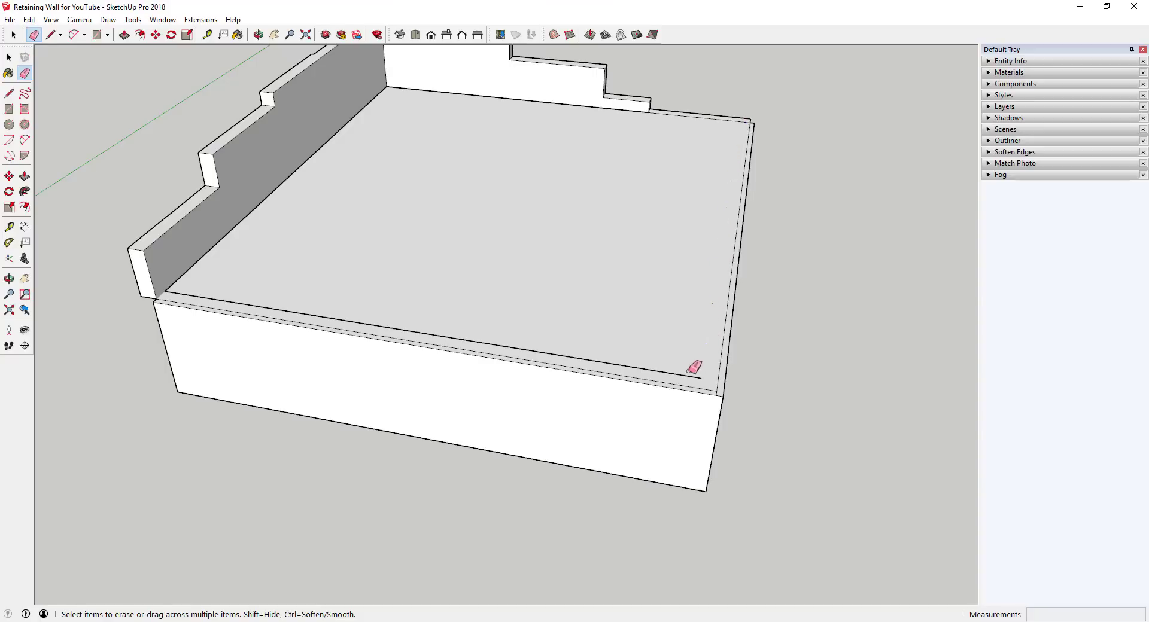
drag(689, 371, 666, 372)
drag(204, 292, 245, 309)
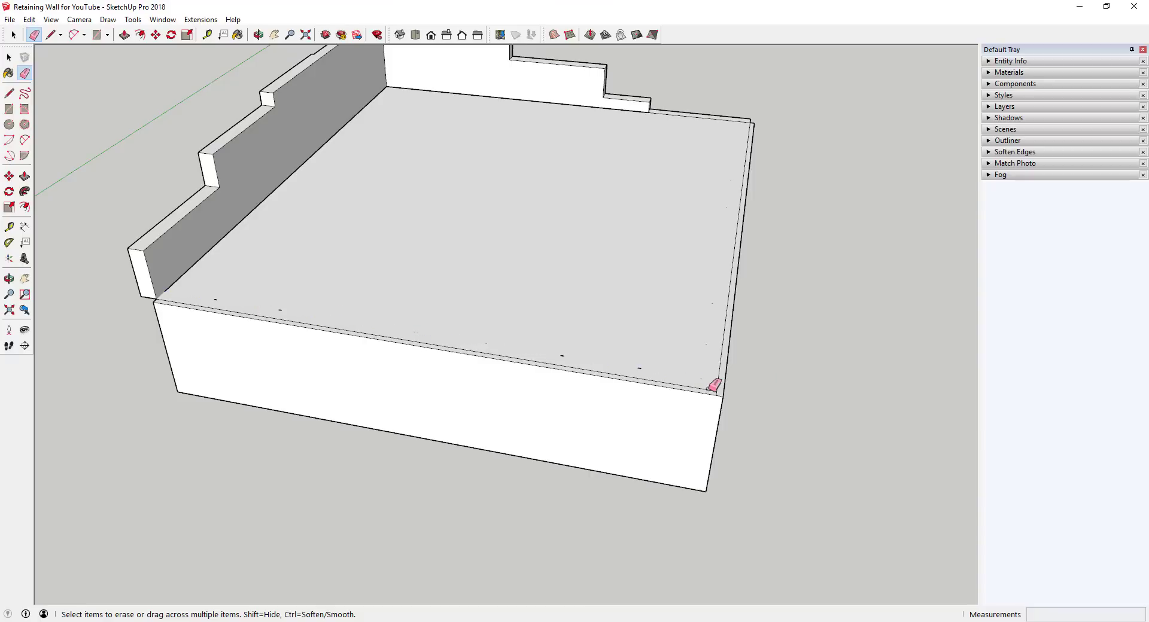
scroll(715, 386, up, 2)
drag(718, 389, 714, 375)
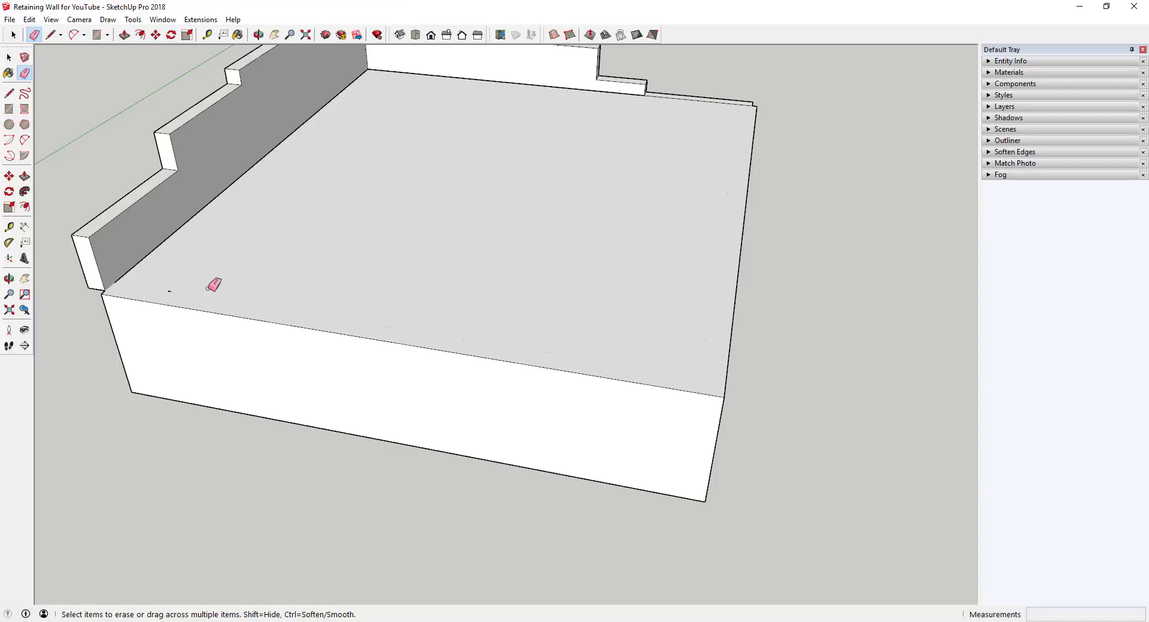
Unhide the terrain group around the finished pad and retaining walls
scroll(641, 321, down, 4)
middle_drag(641, 321, 477, 220)
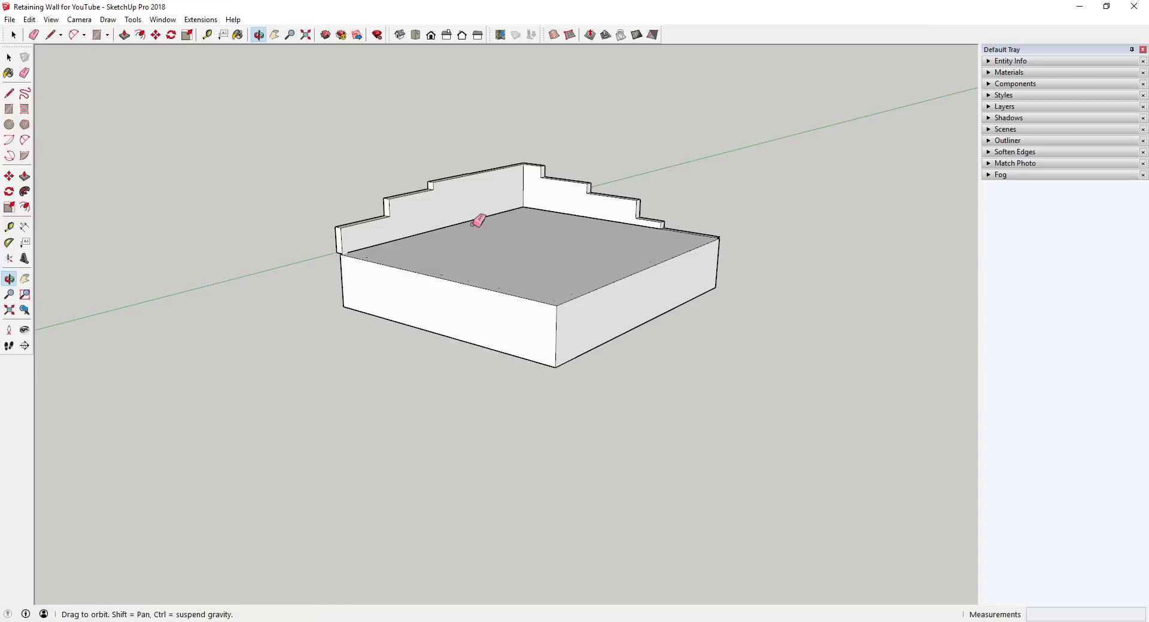
key(space)
click(27, 24)
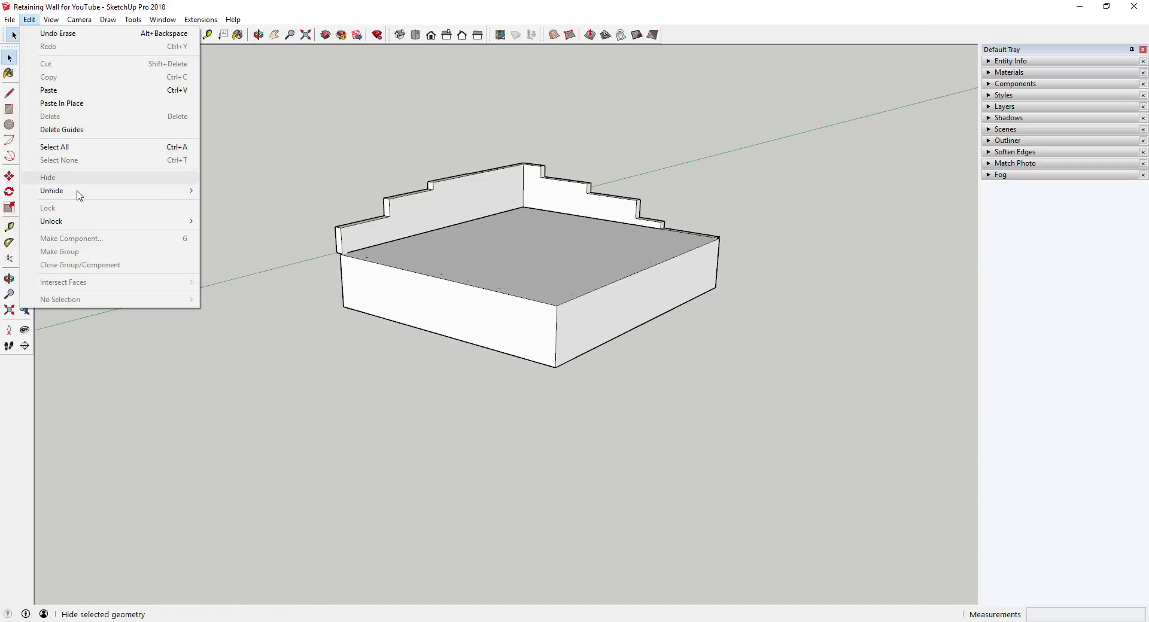
mouse_move(78, 192)
click(222, 217)
middle_drag(348, 267, 693, 331)
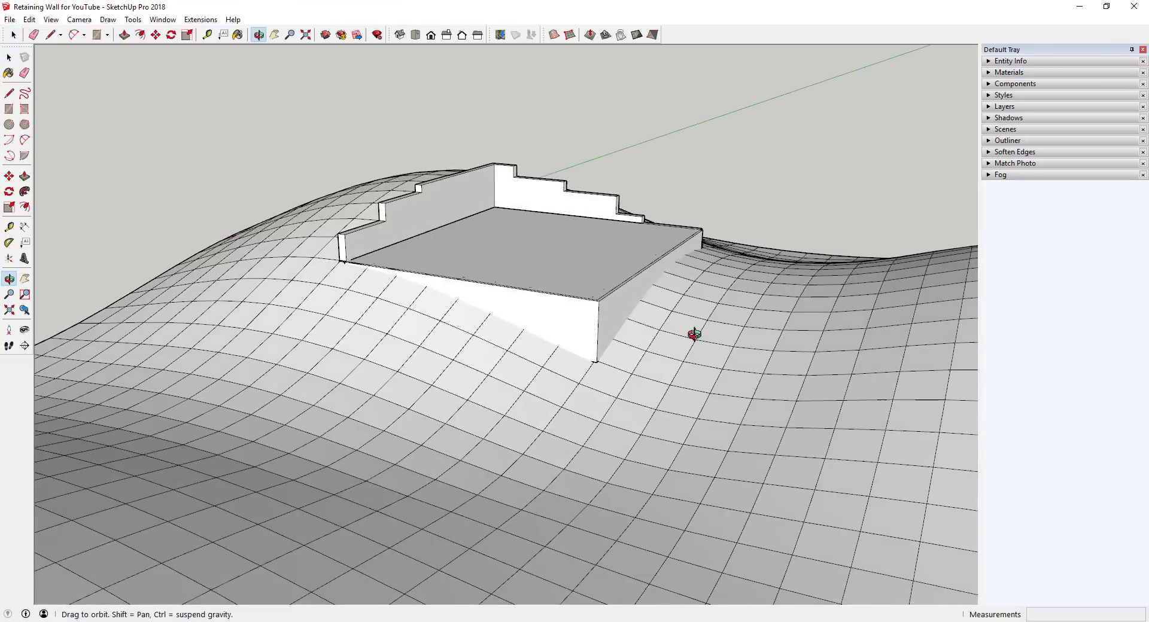
Open the terrain group for editing and try removing its pad face beneath the pad top
scroll(616, 300, up, 4)
click(610, 322)
scroll(597, 321, up, 3)
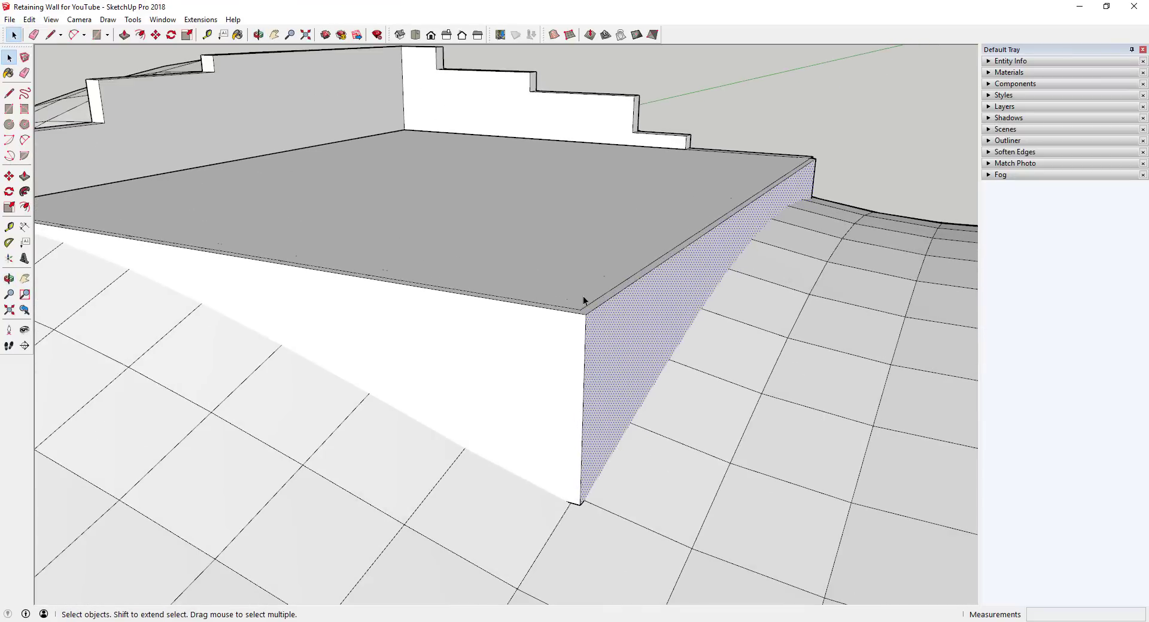
click(584, 295)
scroll(608, 301, down, 3)
scroll(608, 302, down, 3)
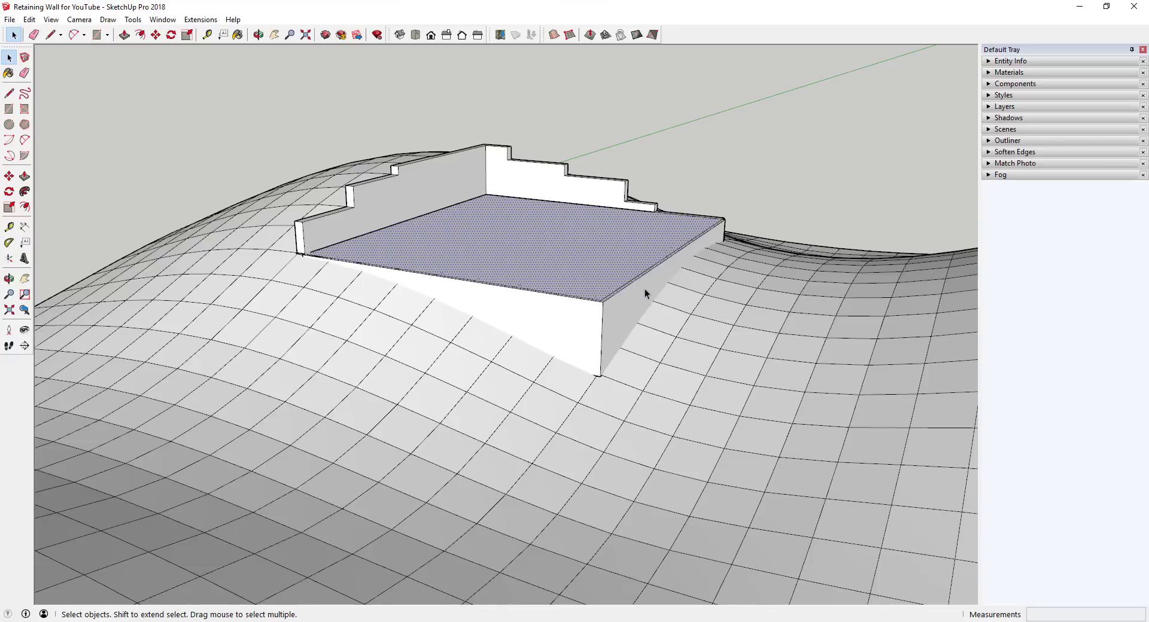
click(712, 295)
scroll(660, 312, up, 2)
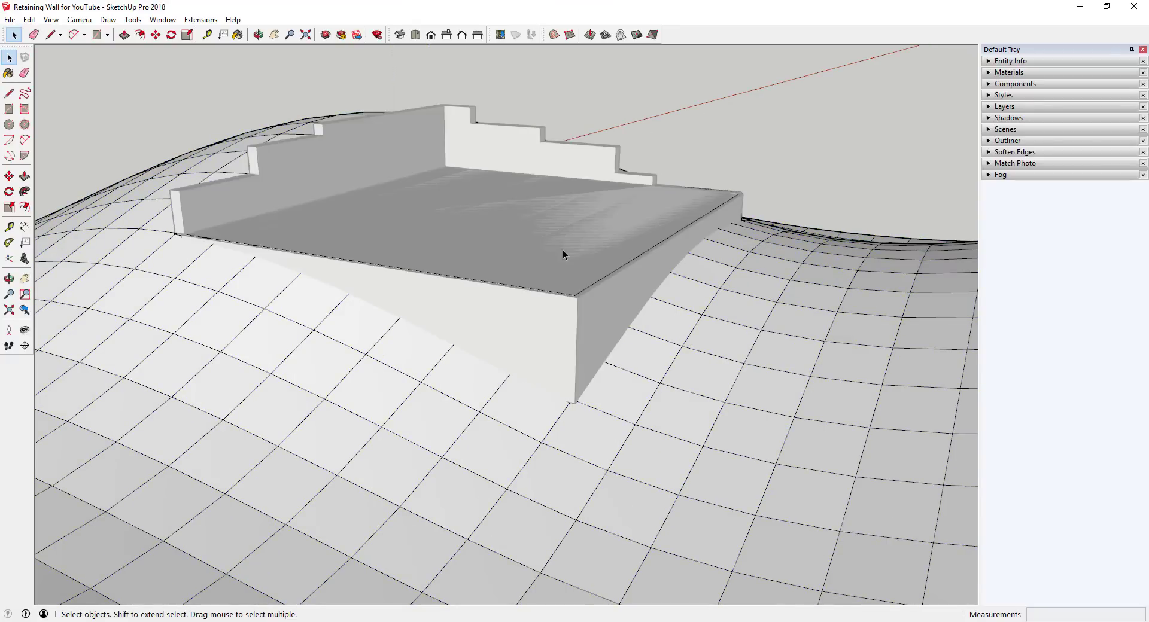
click(562, 255)
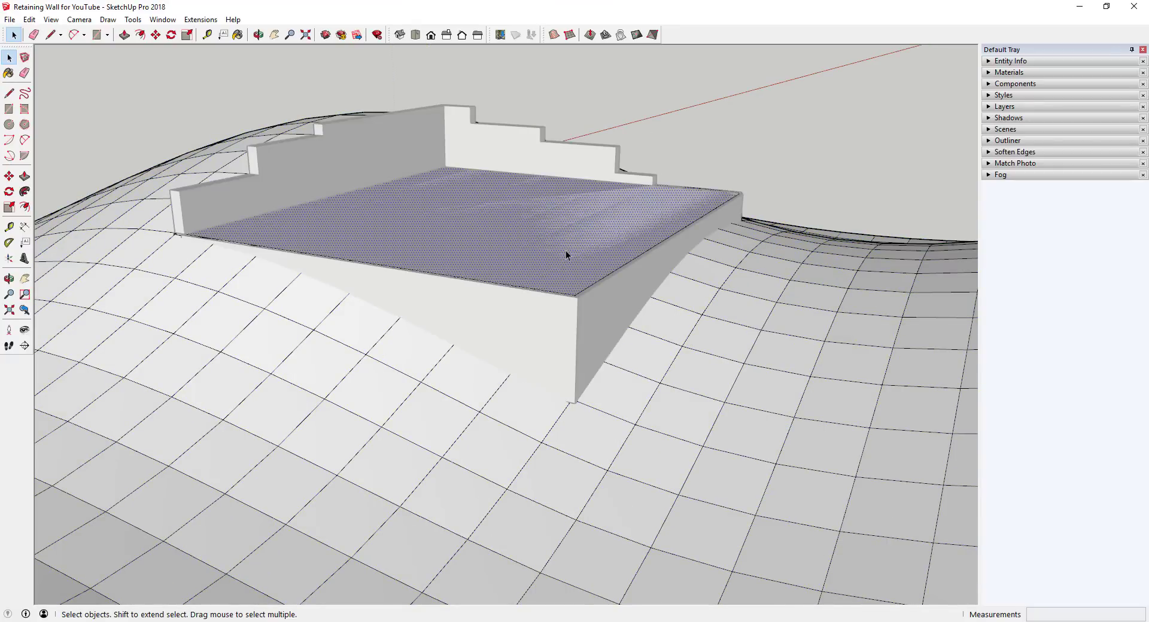
middle_drag(566, 255, 566, 297)
scroll(586, 288, down, 2)
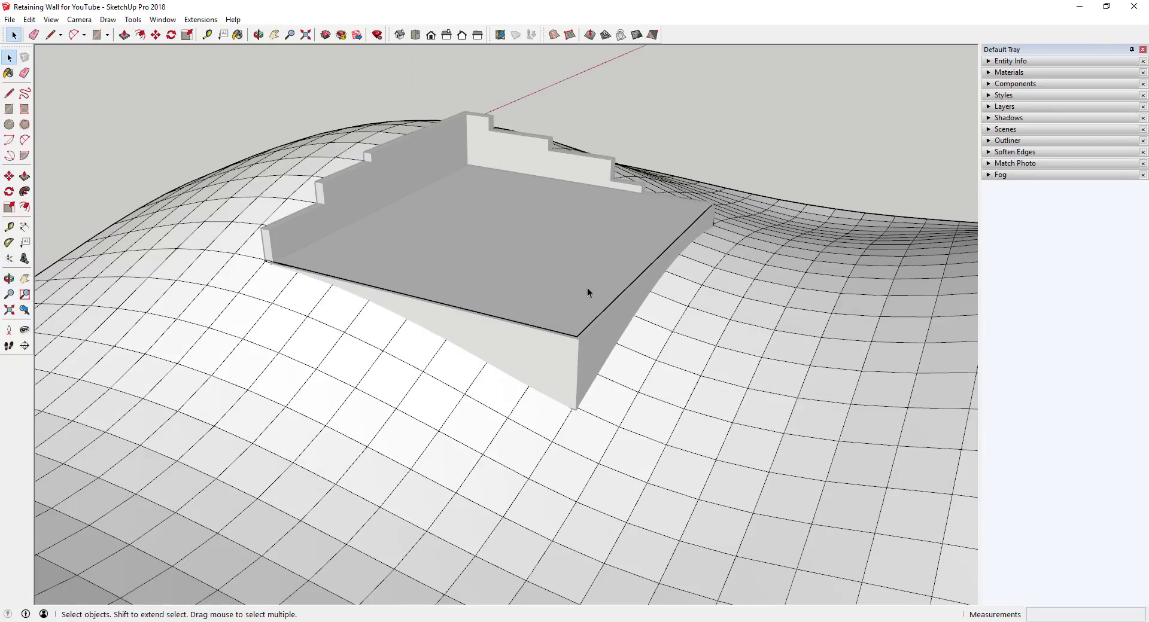
scroll(587, 330, down, 1)
Try to erase the terrain's leftover pad-border edges along the two lower walls
key(e)
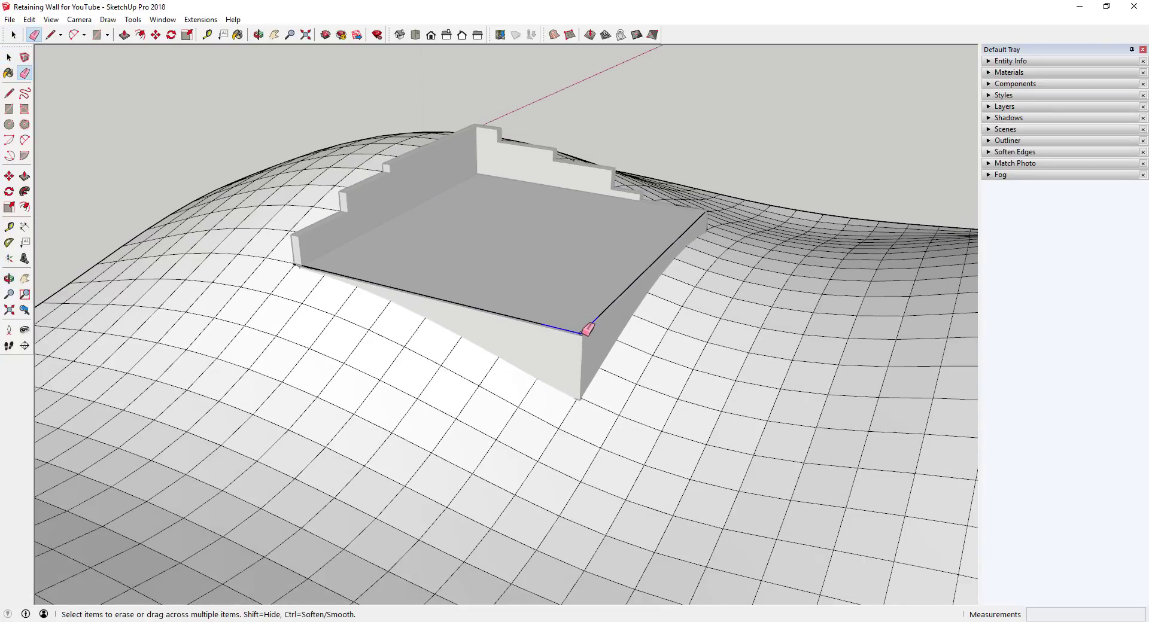
middle_drag(596, 314, 636, 200)
key(space)
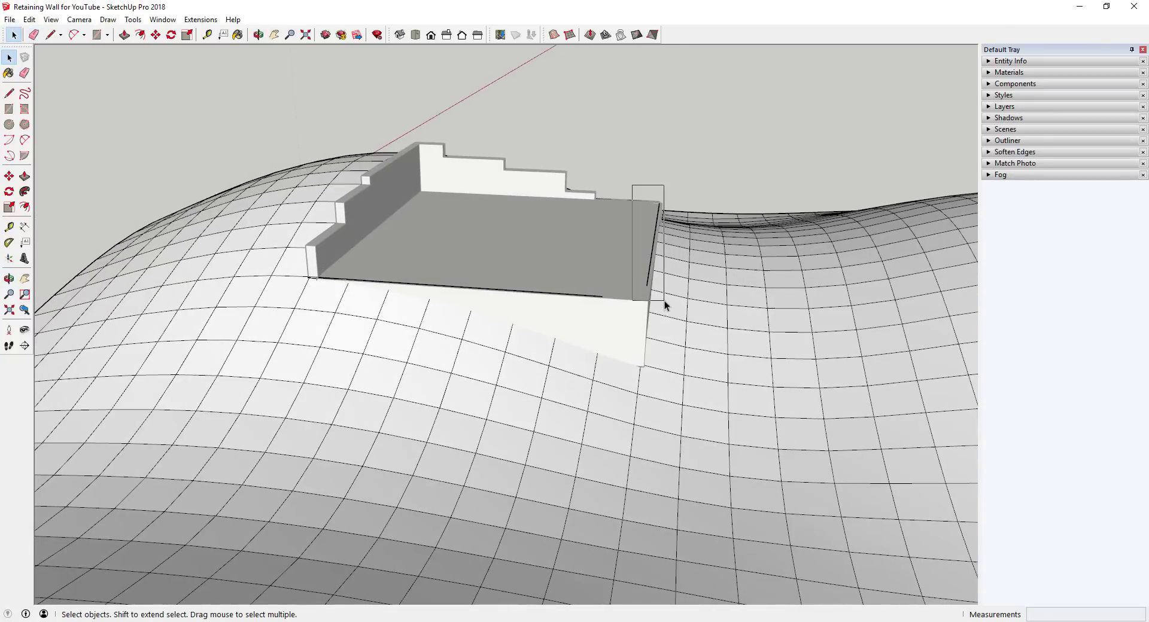
drag(664, 300, 664, 300)
middle_drag(664, 300, 652, 272)
scroll(652, 271, up, 2)
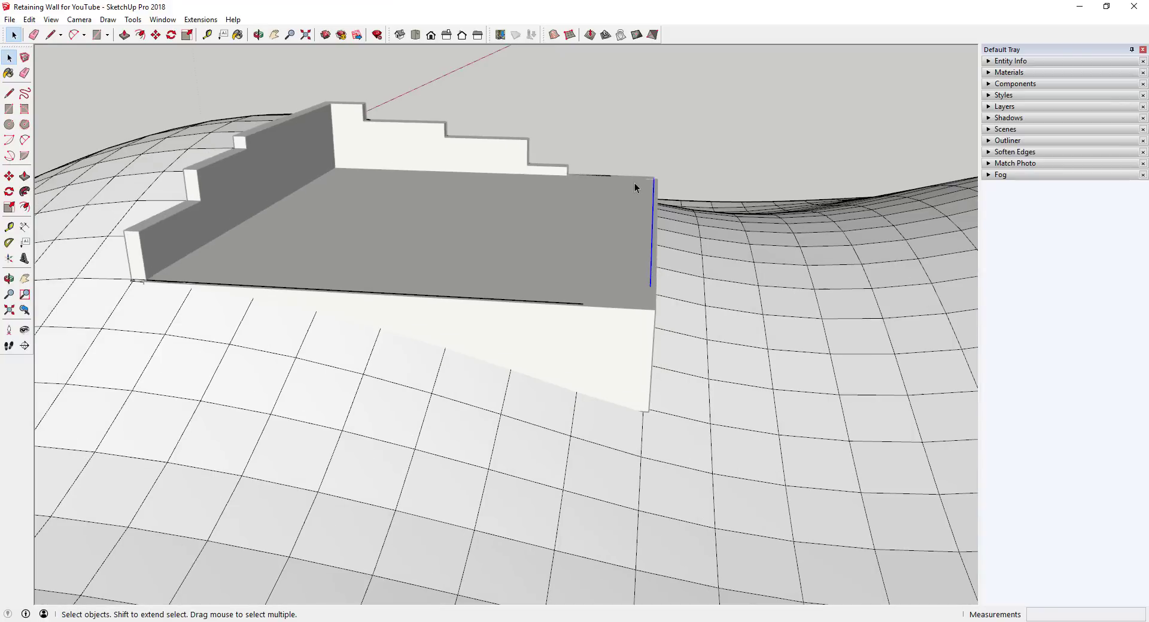
key(e)
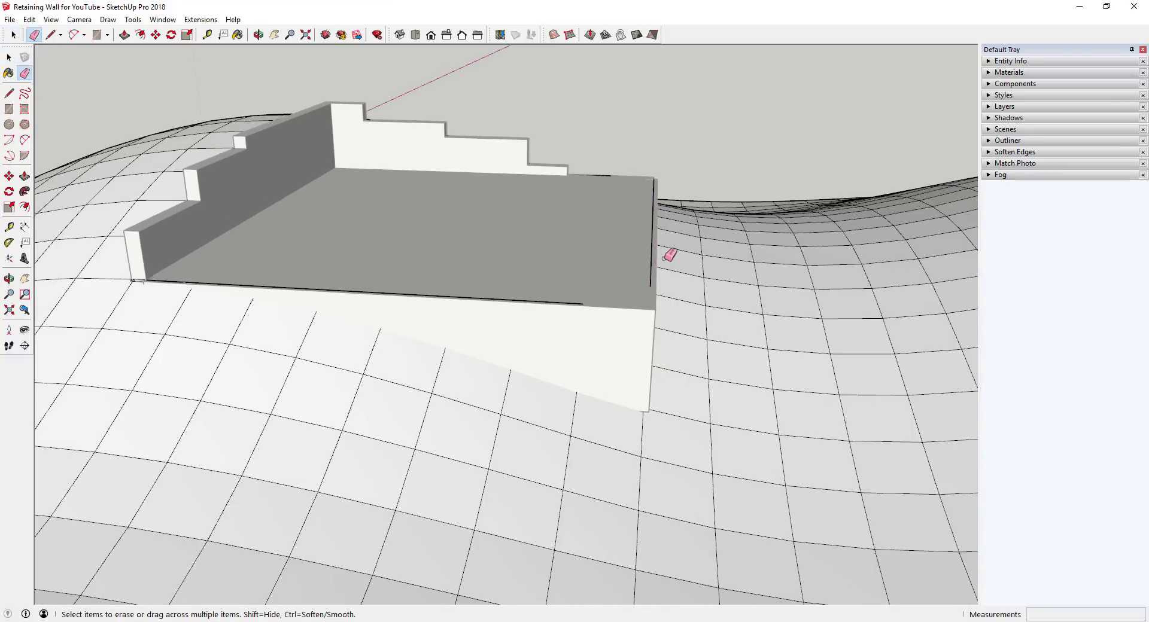
scroll(670, 255, down, 5)
key(space)
middle_drag(756, 243, 611, 261)
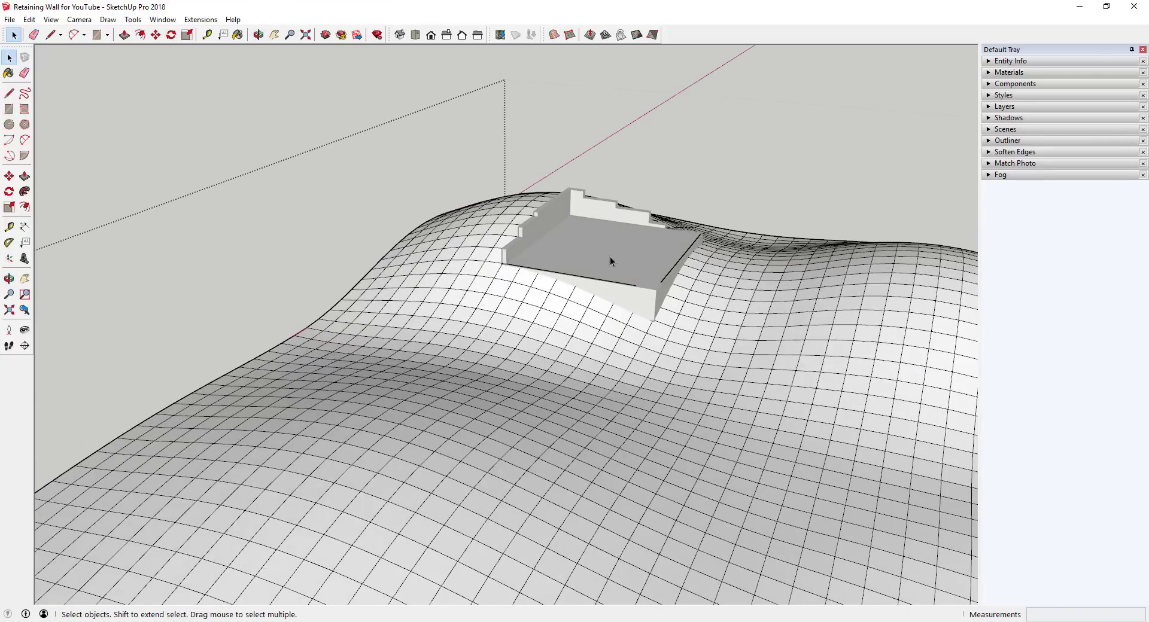
Undo the trial deletions on the terrain's pad and close the terrain group
click(652, 284)
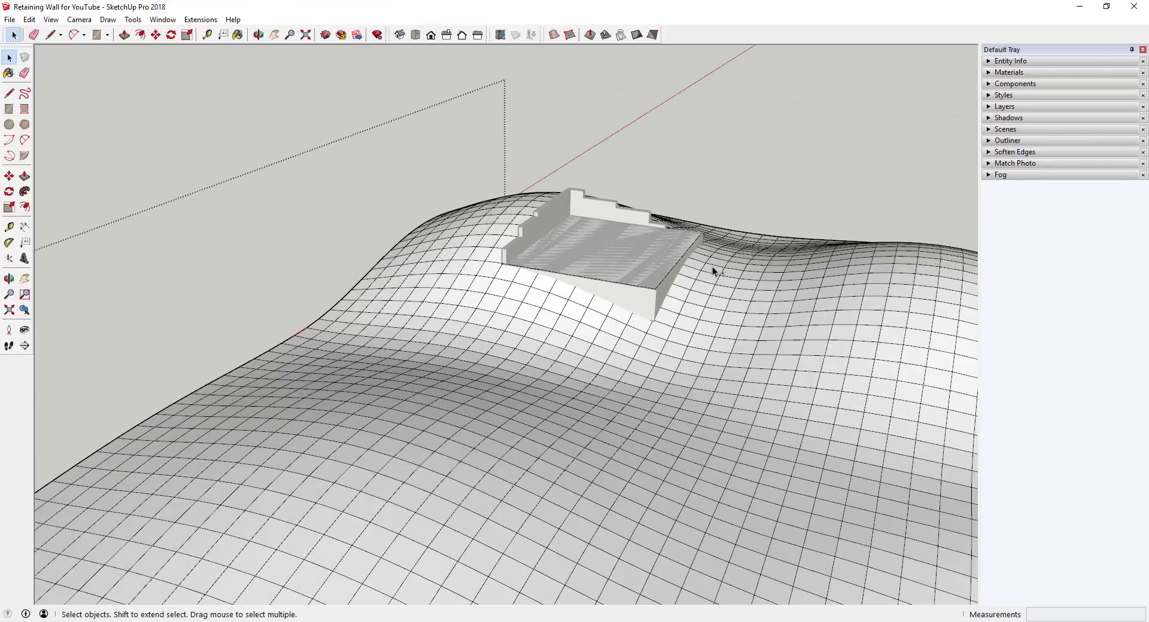
click(716, 273)
click(643, 261)
mouse_move(644, 259)
middle_down()
mouse_move(599, 252)
mouse_move(674, 293)
middle_up()
double_click(717, 272)
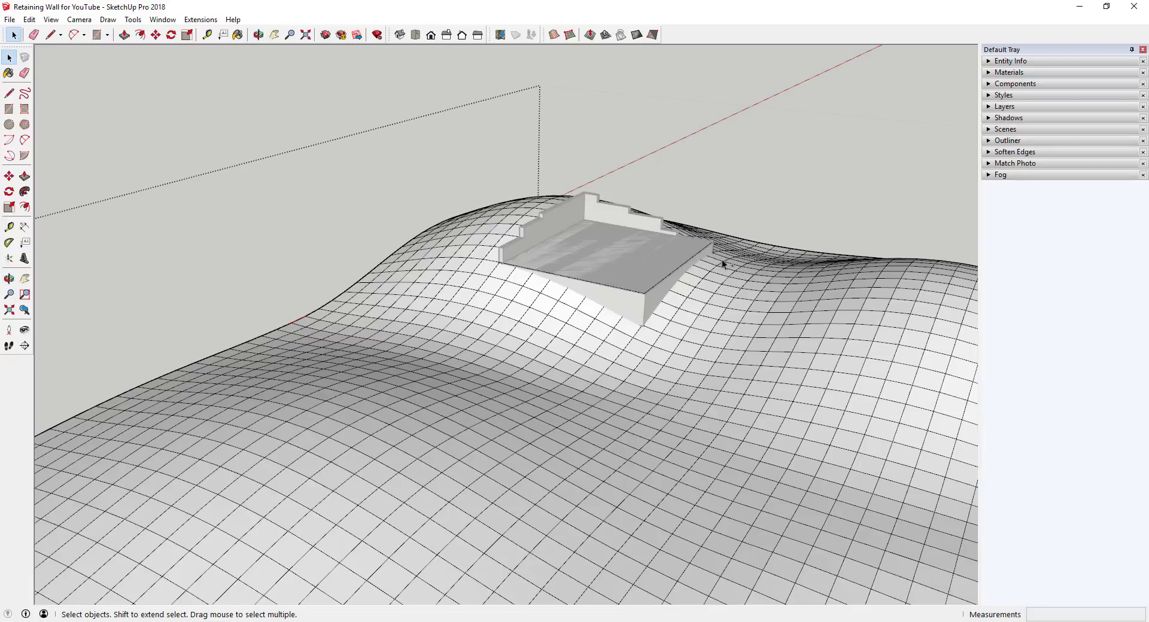
key(Escape)
Make one group from all the pad and retaining-wall geometry and hide it
drag(469, 167, 762, 380)
right_click(618, 251)
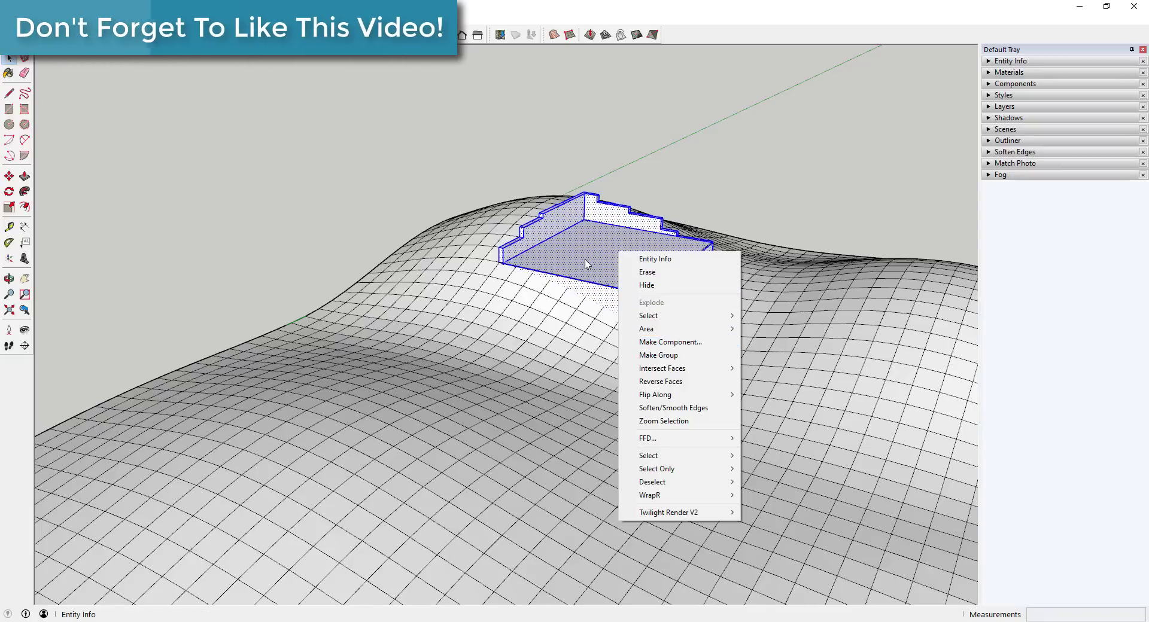
click(664, 354)
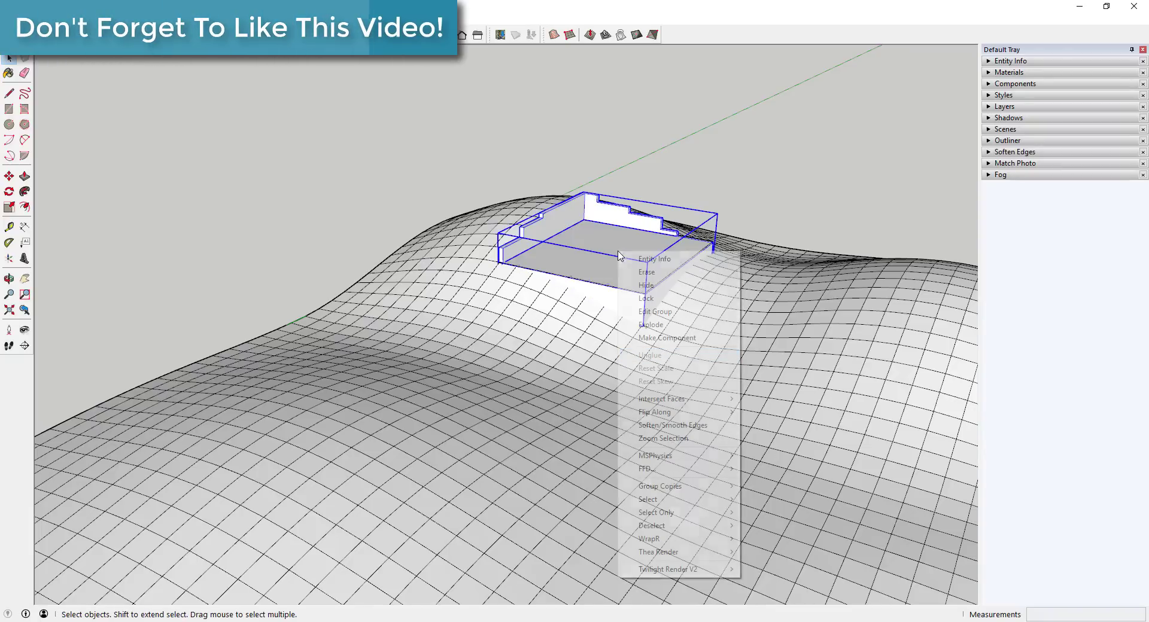
right_click(622, 252)
click(652, 285)
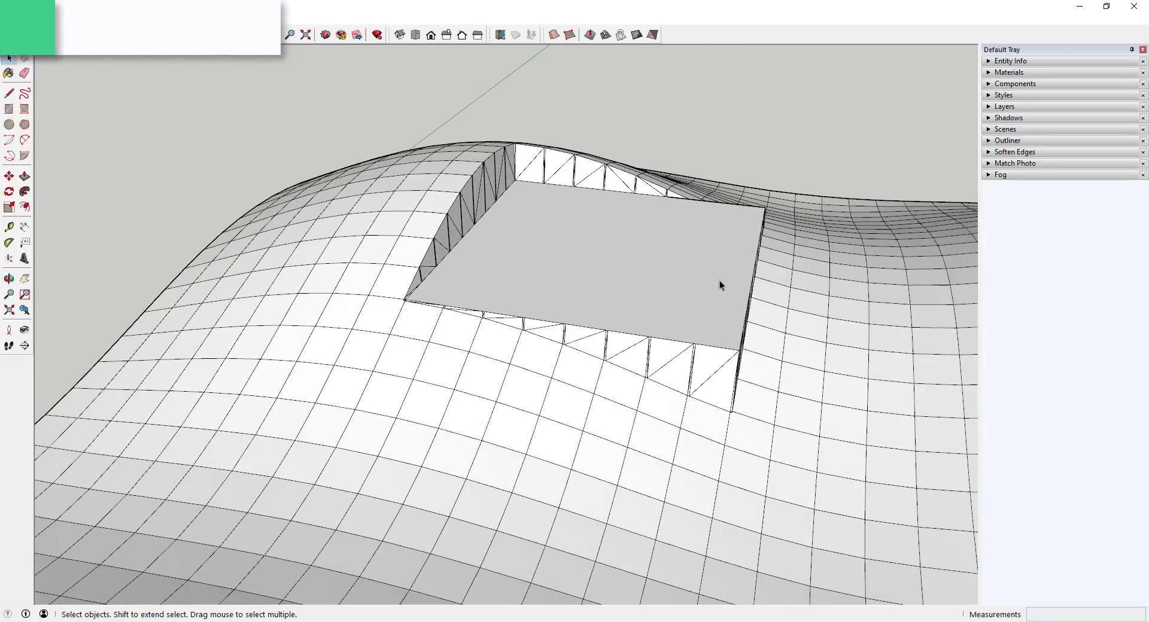
Open the terrain group and delete its stamped pad face together with the adjoining skirt faces at the low outer corner
triple_click(719, 280)
middle_drag(734, 302, 737, 172)
click(698, 246)
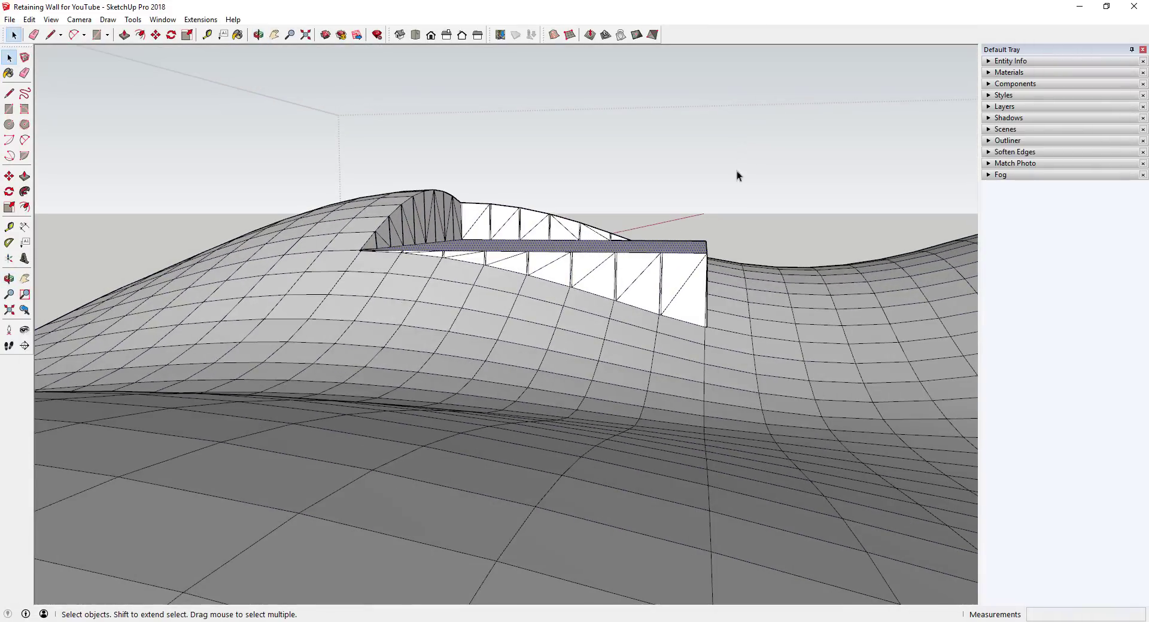
scroll(708, 247, up, 3)
middle_drag(708, 247, 699, 245)
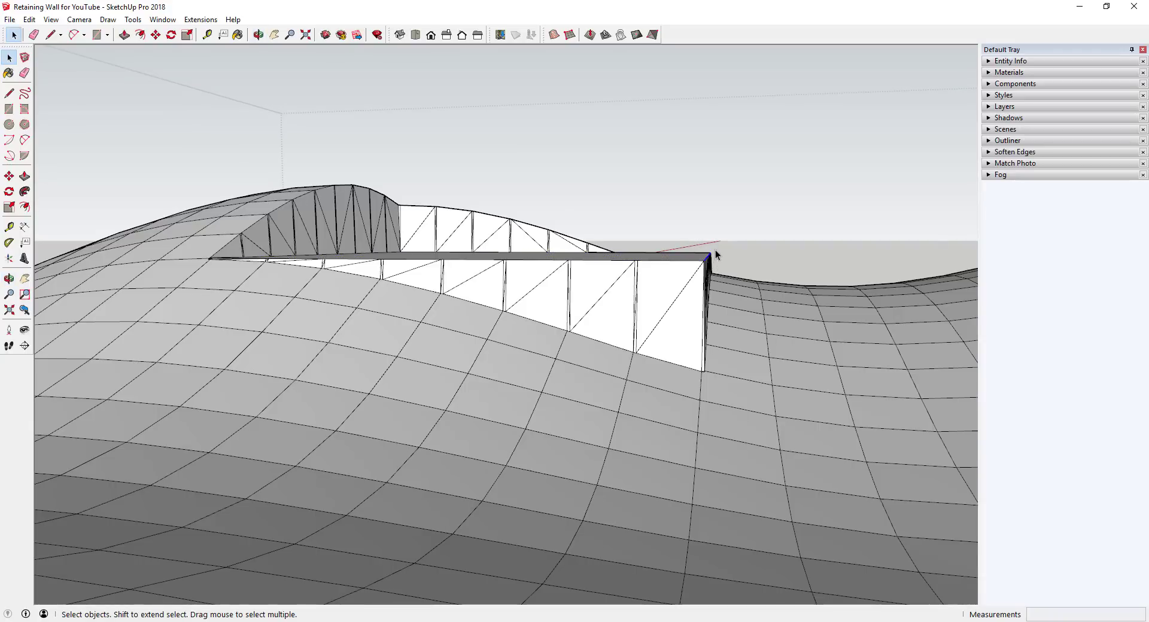
click(695, 271)
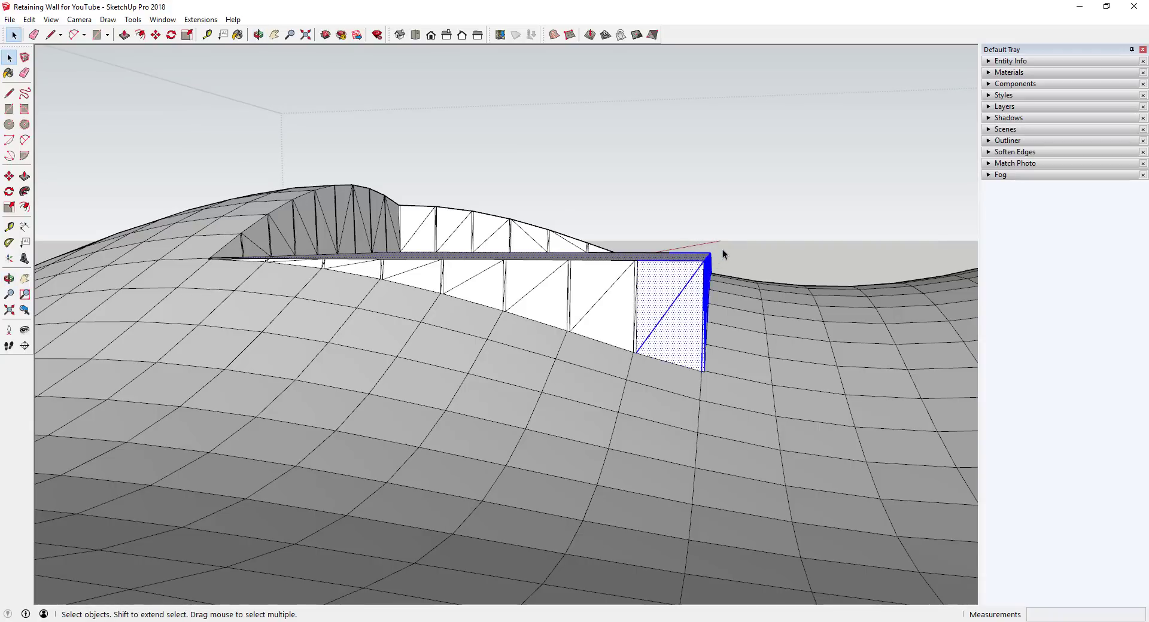
key(Delete)
Erase the terrain's remaining triangulated skirt panels along the lower sides of the pad opening
middle_drag(729, 242, 576, 326)
middle_drag(582, 266, 551, 266)
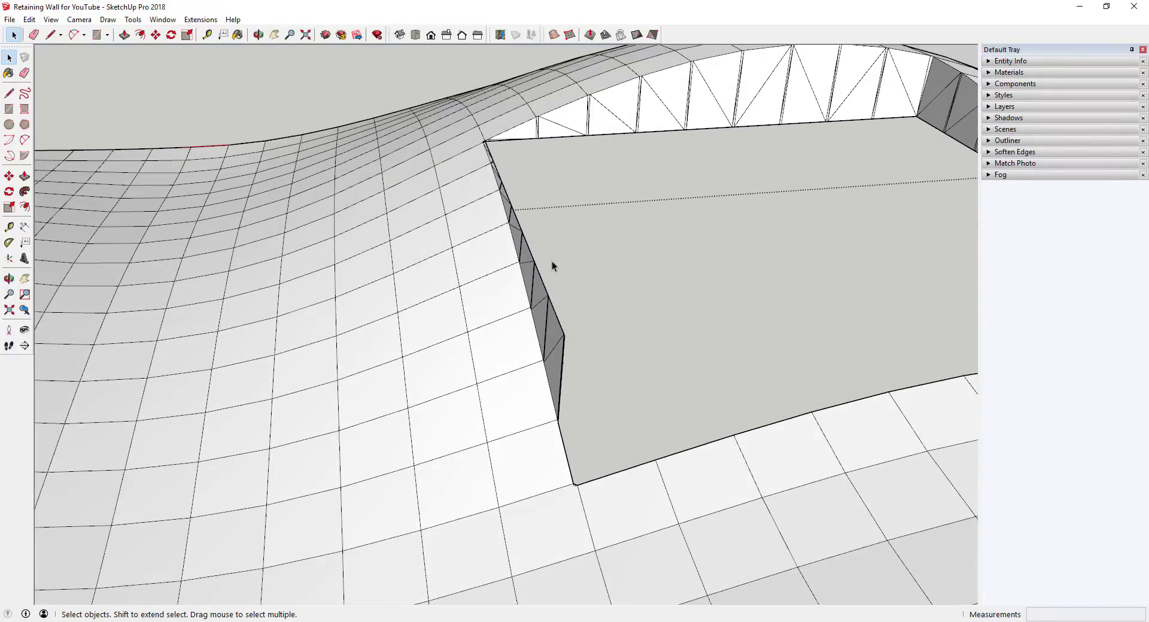
key(e)
click(561, 321)
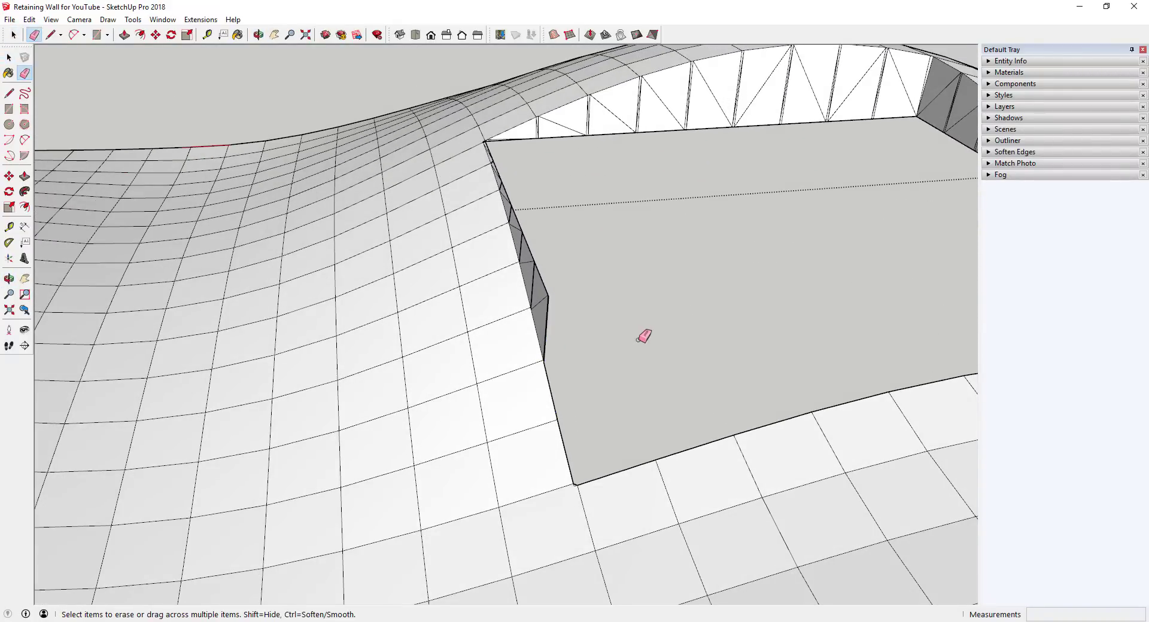
key(space)
middle_drag(641, 333, 536, 364)
scroll(536, 363, down, 6)
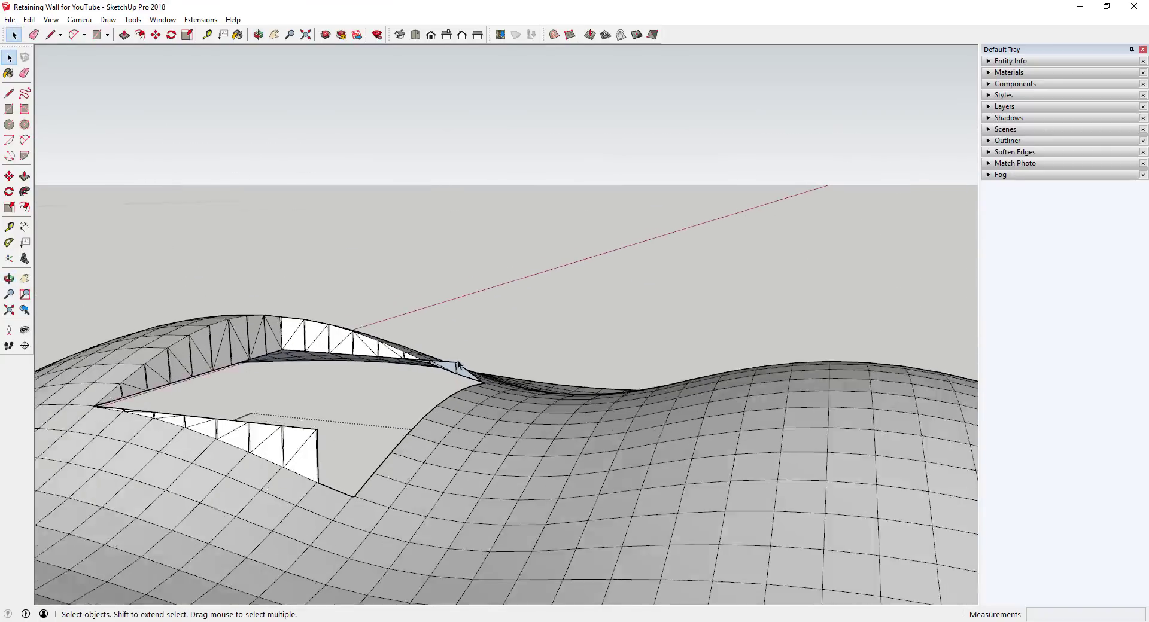
mouse_move(424, 377)
middle_down()
mouse_move(269, 439)
mouse_move(253, 426)
mouse_move(496, 361)
mouse_move(387, 449)
middle_up()
scroll(257, 422, up, 6)
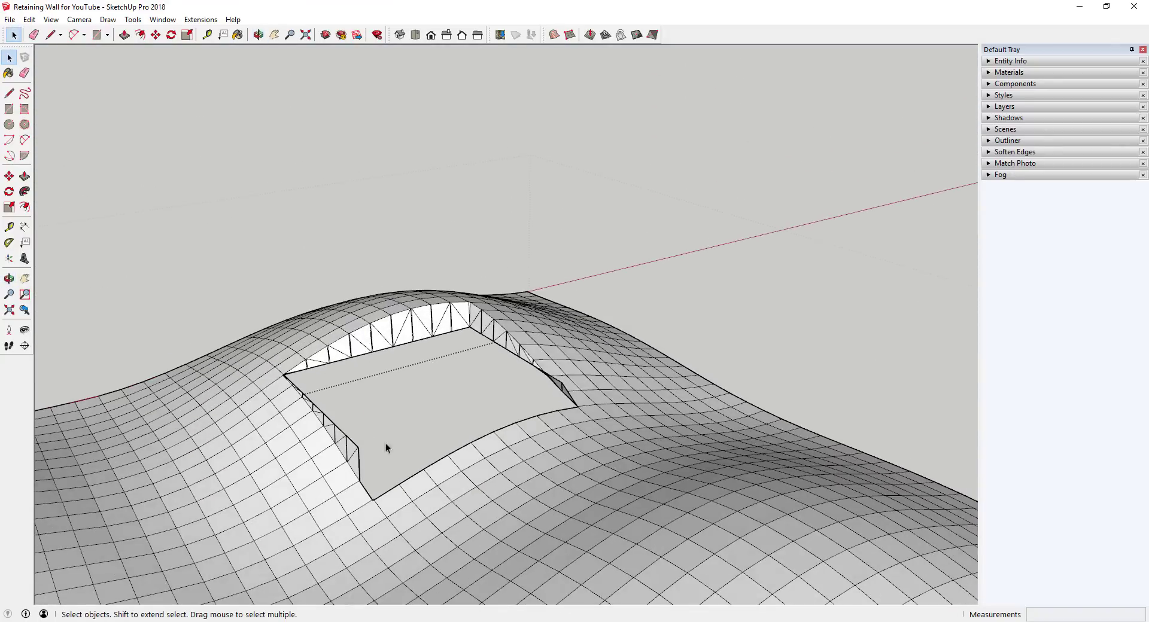
scroll(383, 446, up, 3)
key(e)
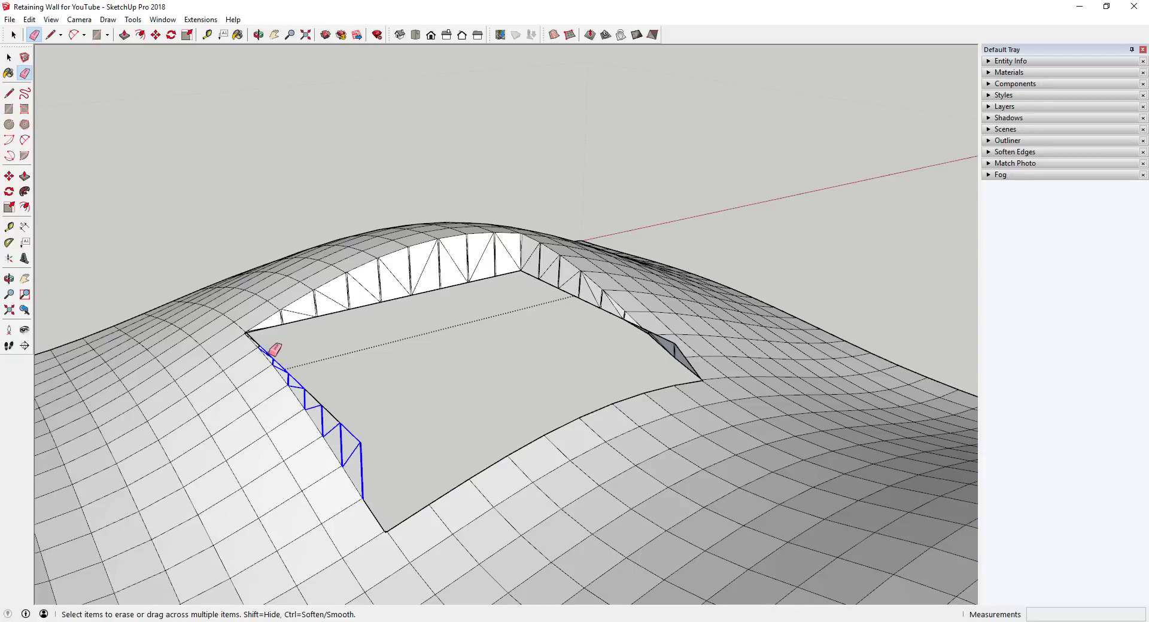
drag(271, 353, 280, 360)
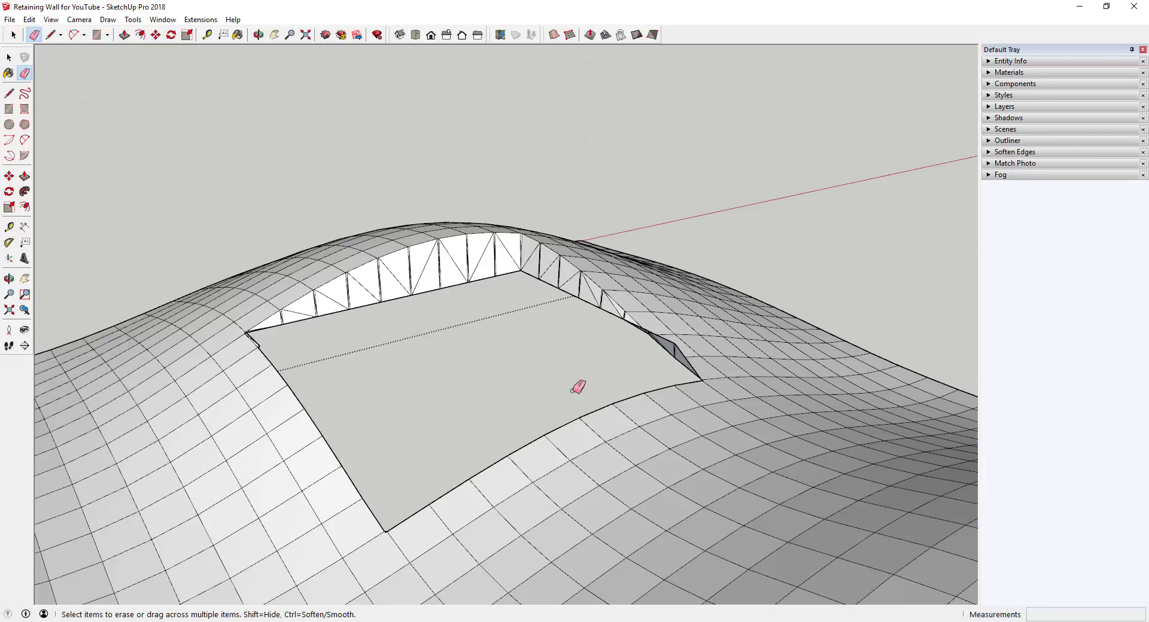
Clear the last leftover skirt slivers at the ends of the pad opening's lower sides and close the terrain group
mouse_move(578, 387)
middle_down()
mouse_move(711, 349)
mouse_move(403, 364)
mouse_move(664, 275)
mouse_move(523, 392)
middle_up()
scroll(573, 371, up, 8)
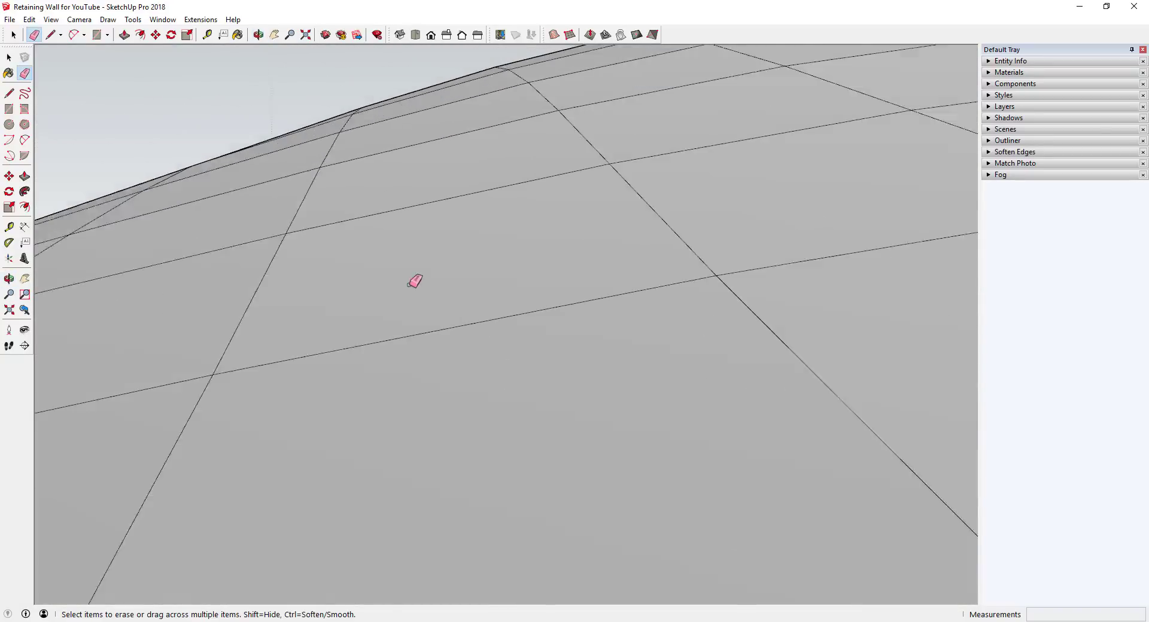
middle_drag(414, 281, 510, 359)
scroll(382, 284, down, 8)
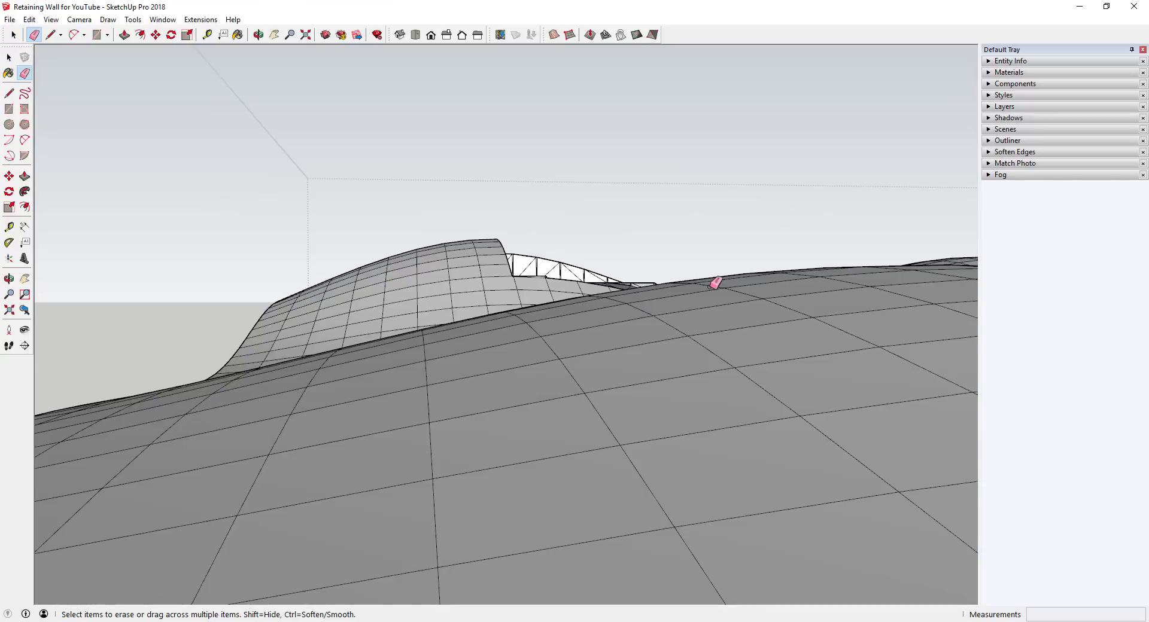
mouse_move(716, 282)
middle_down()
mouse_move(505, 492)
mouse_move(599, 338)
middle_up()
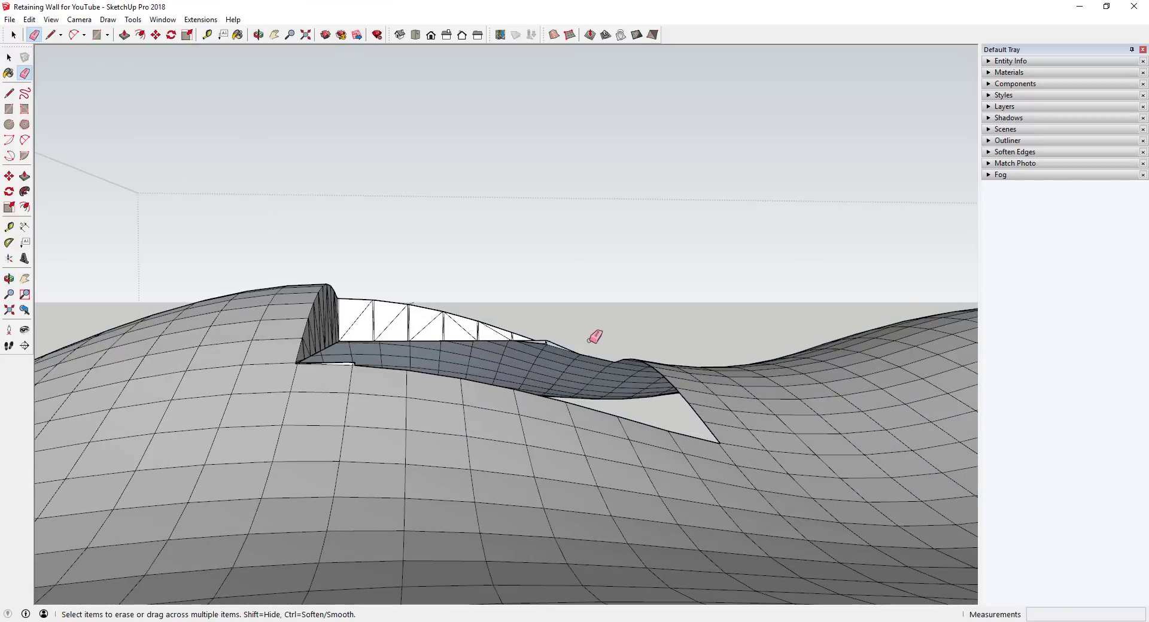
scroll(589, 340, up, 4)
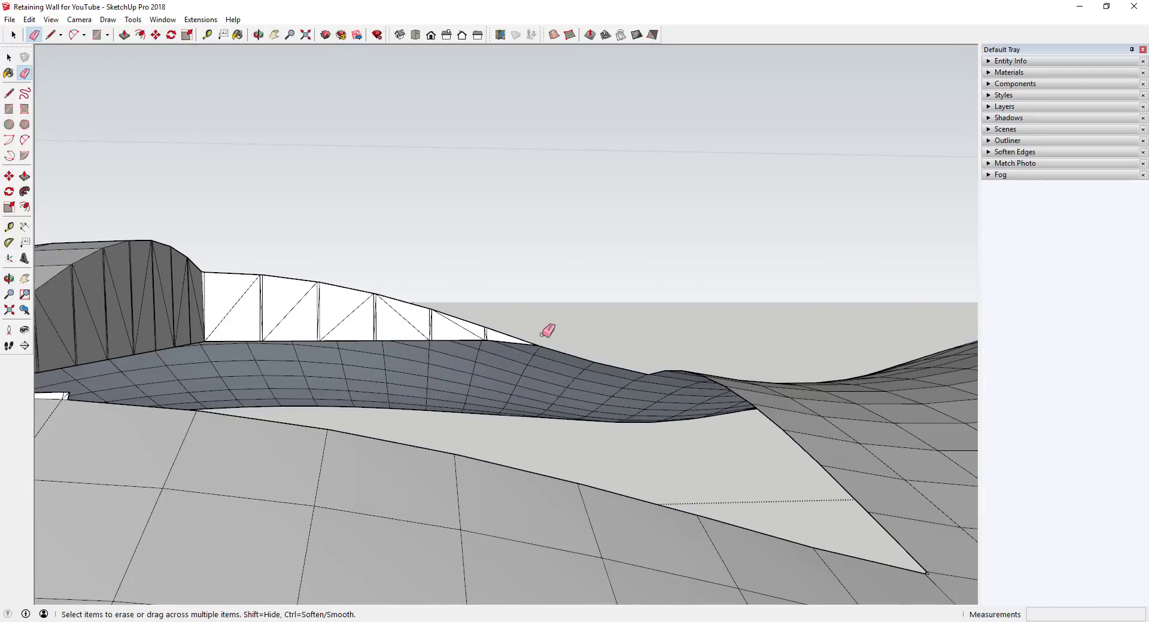
scroll(634, 413, down, 5)
scroll(449, 402, up, 7)
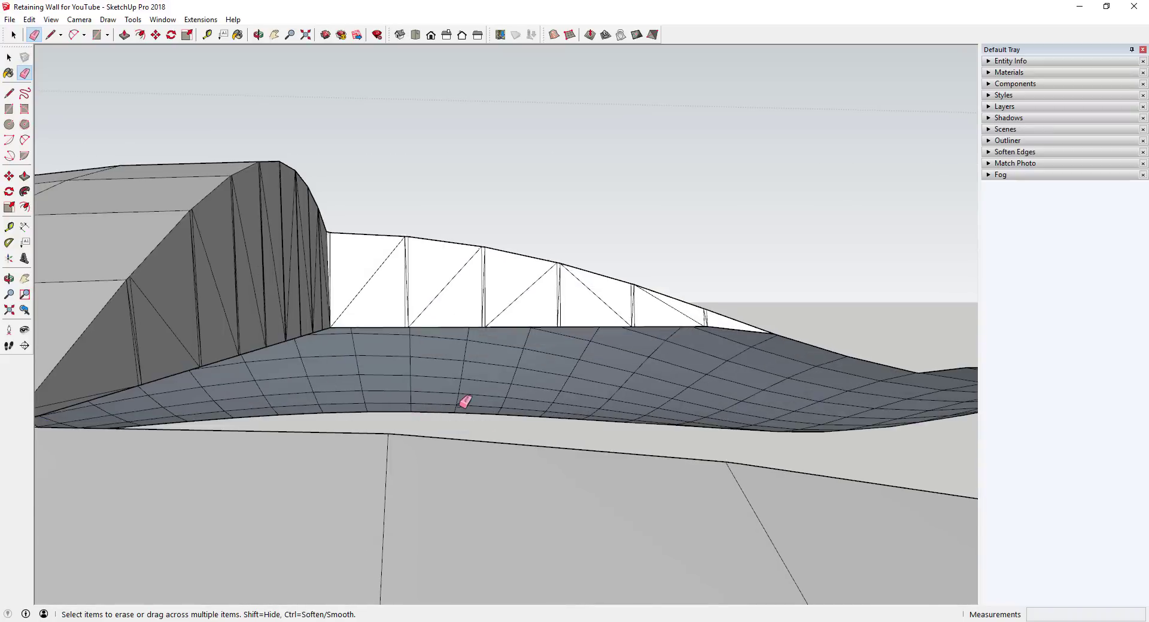
scroll(464, 403, up, 6)
middle_drag(349, 277, 325, 316)
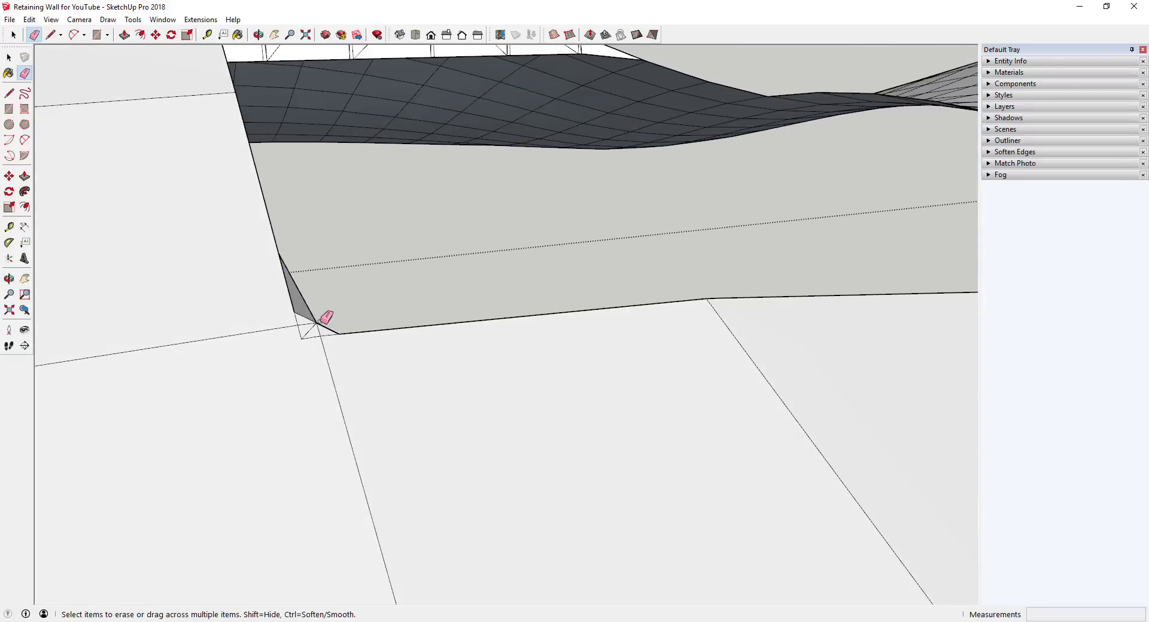
middle_drag(297, 203, 694, 156)
key(space)
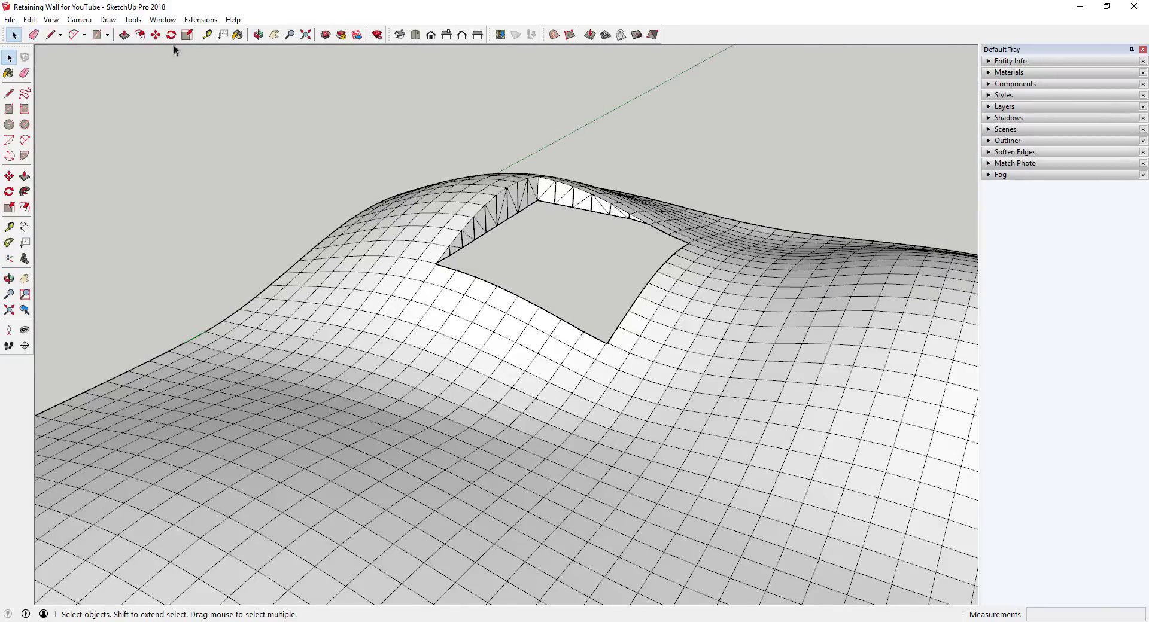
Unhide all hidden objects to bring back the pad and retaining-wall group
click(30, 20)
mouse_move(69, 191)
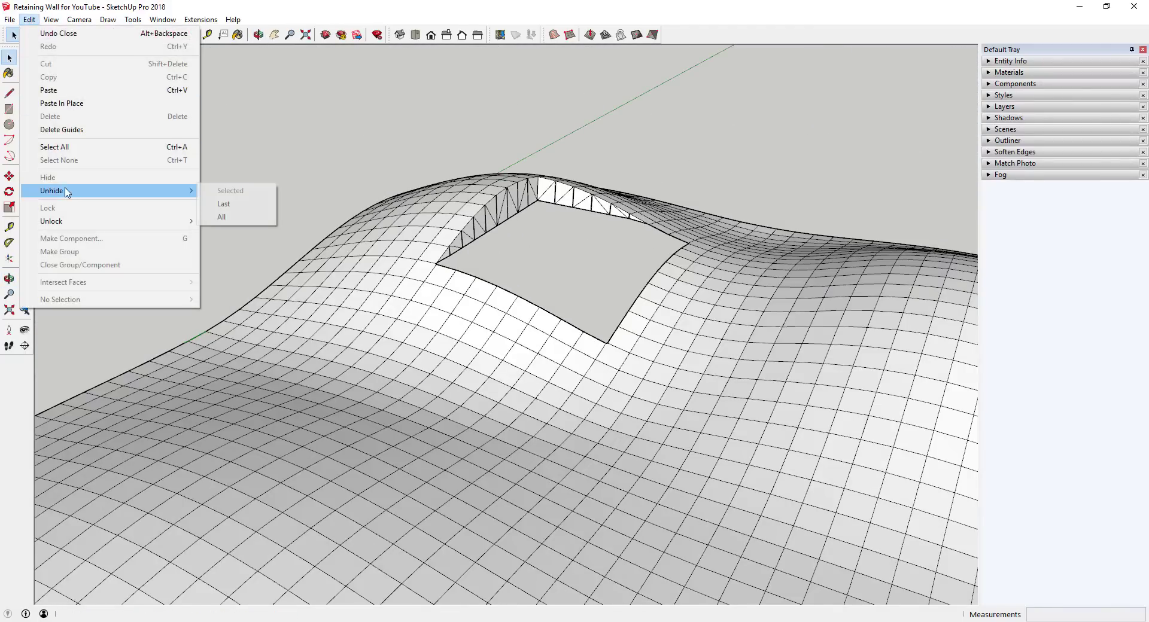
click(221, 217)
Open the group containing the pad and stepped retaining walls for editing
scroll(635, 261, up, 1)
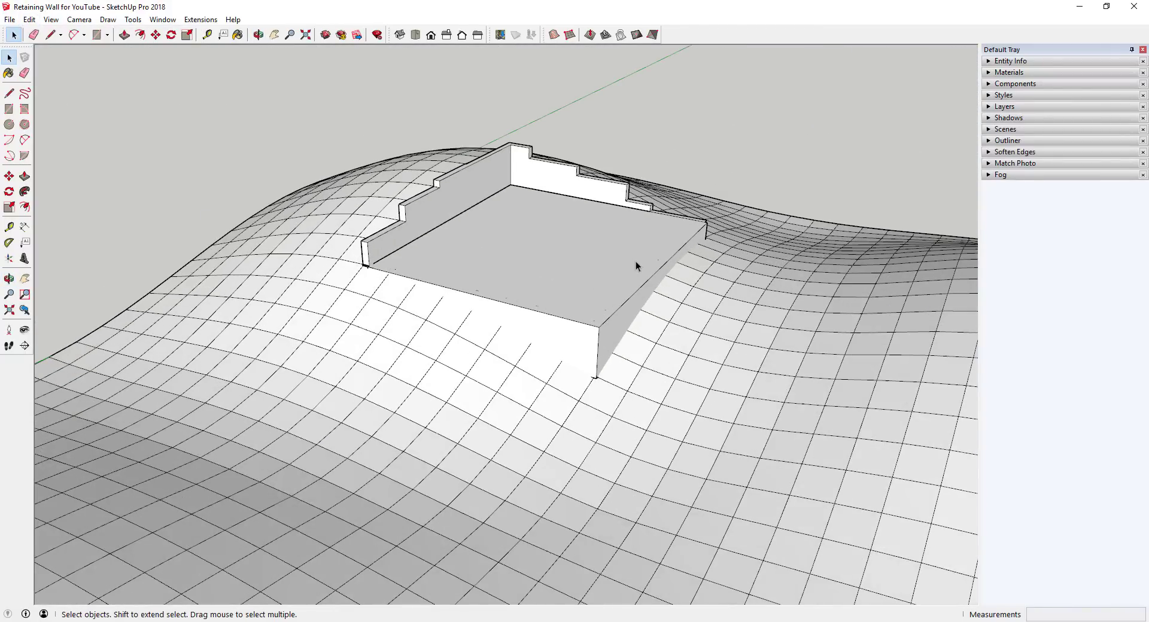
middle_drag(635, 261, 628, 228)
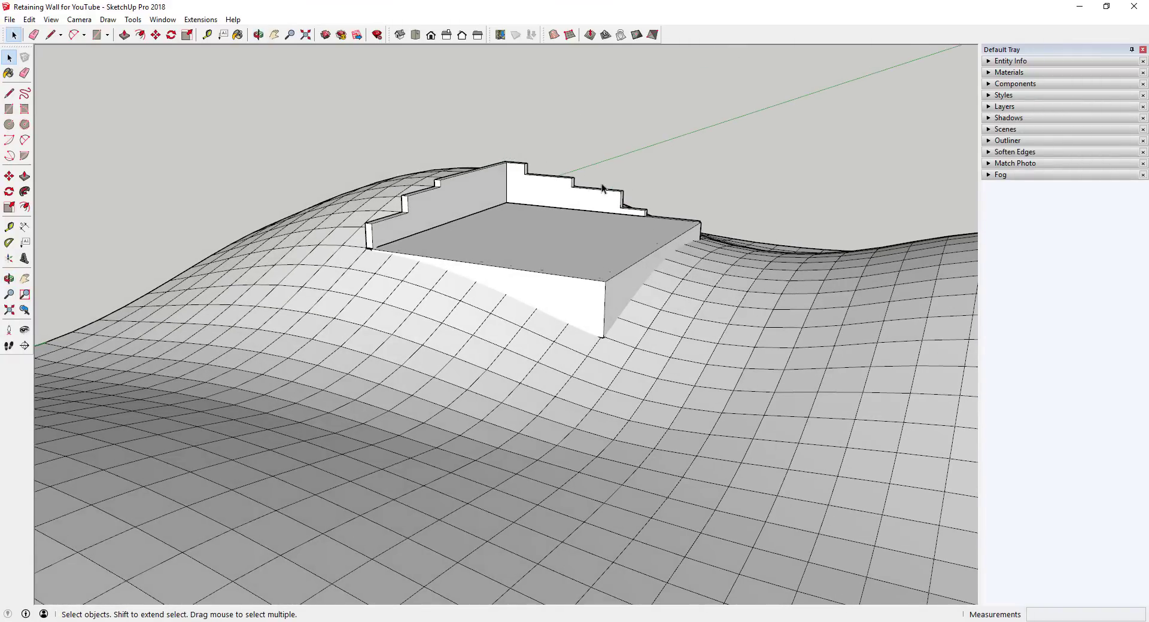
middle_drag(602, 189, 388, 174)
scroll(503, 210, up, 3)
middle_drag(502, 210, 505, 154)
key(p)
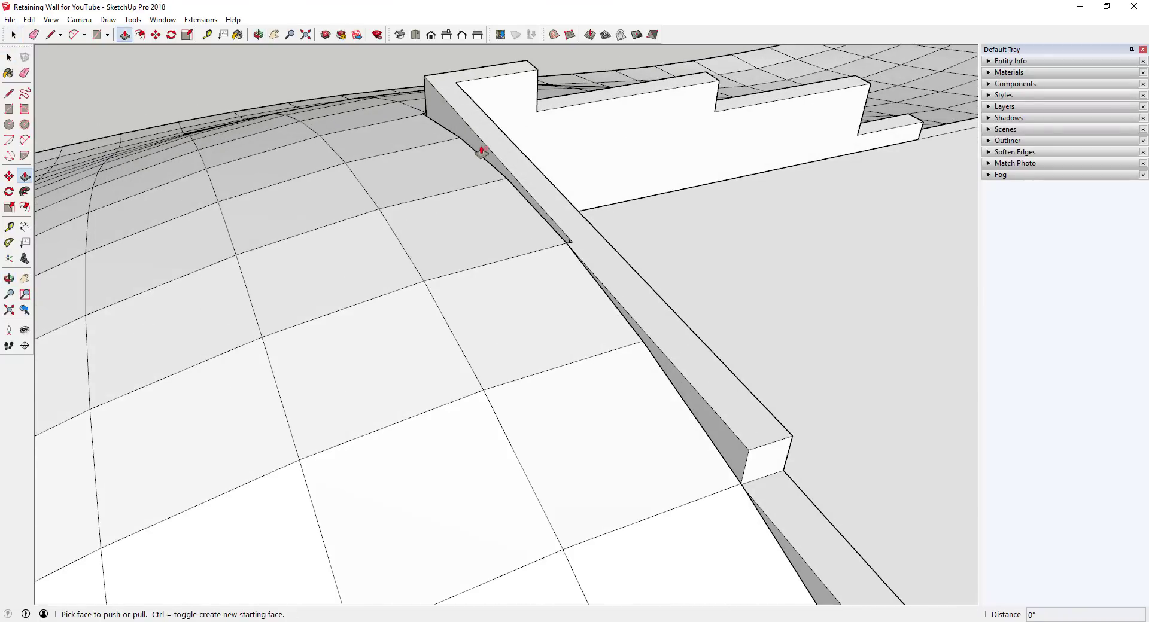
key(space)
double_click(475, 138)
Push/Pull the end face of the stepped wall's lowest section flush with the pad's adjoining outer side and erase the seam on top
key(p)
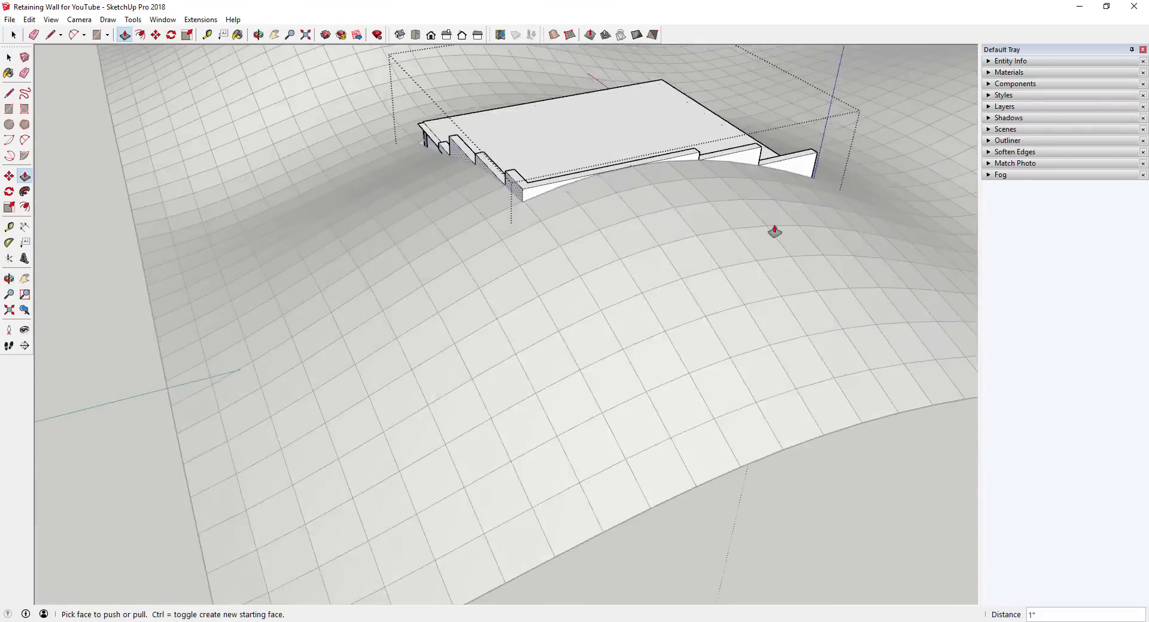
scroll(775, 232, up, 3)
middle_drag(775, 232, 570, 263)
click(570, 263)
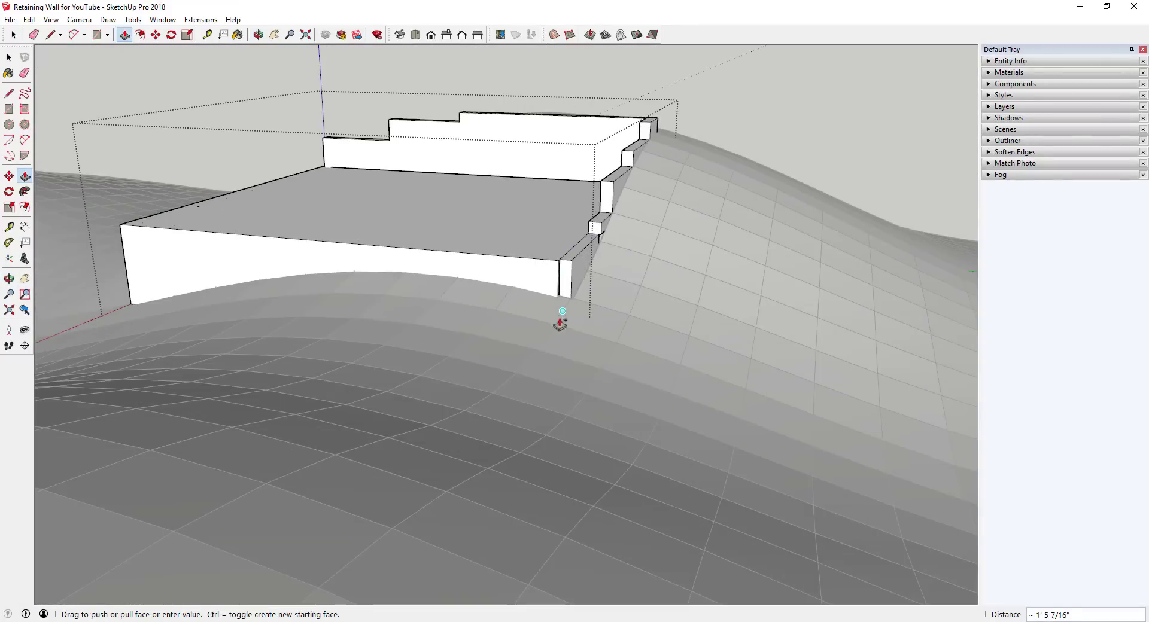
click(553, 271)
key(e)
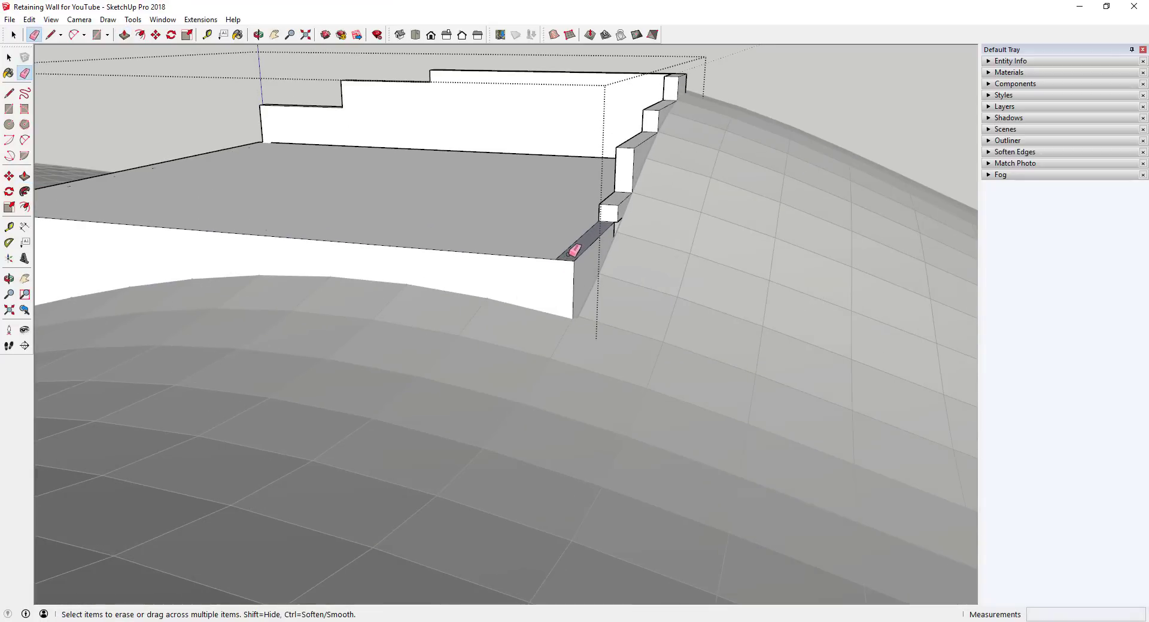
scroll(566, 255, up, 2)
click(571, 246)
Reverse the pad's top face so its front side faces up, and close the retaining-wall group
key(space)
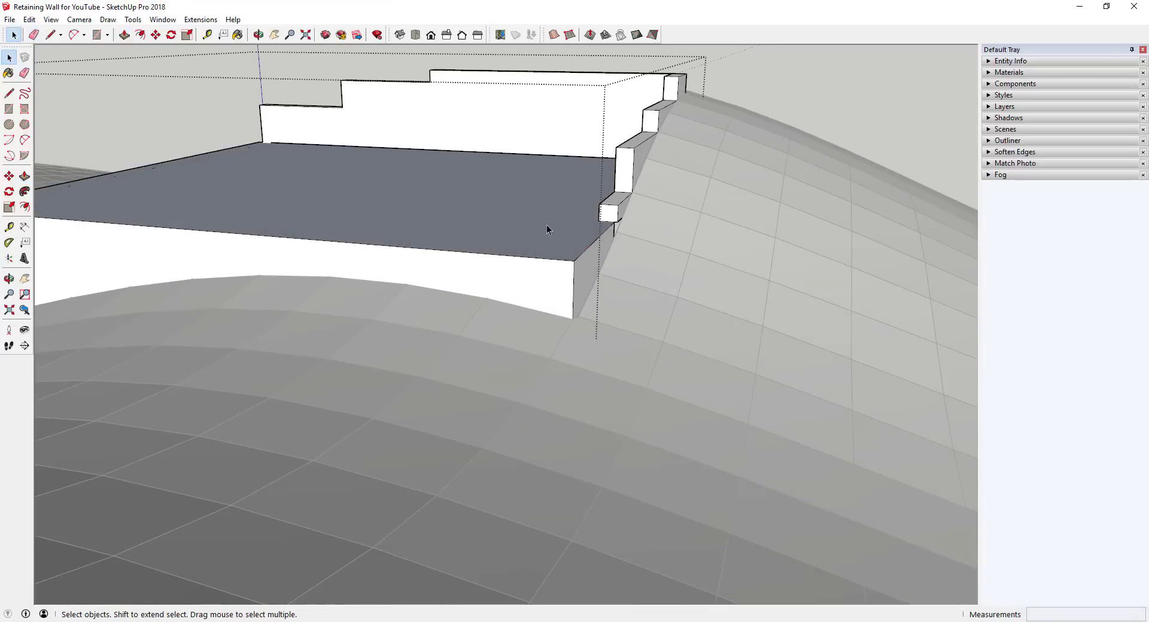
click(539, 242)
mouse_move(531, 254)
middle_down()
mouse_move(711, 257)
mouse_move(565, 229)
middle_up()
right_click(565, 231)
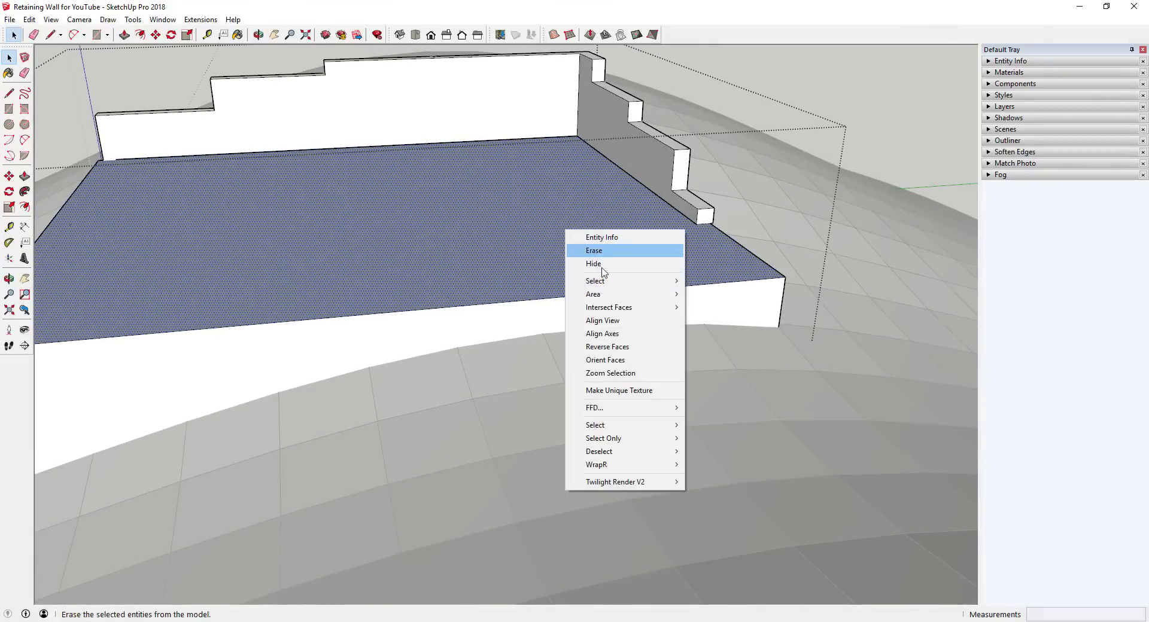
click(620, 349)
scroll(785, 293, down, 2)
scroll(786, 293, down, 3)
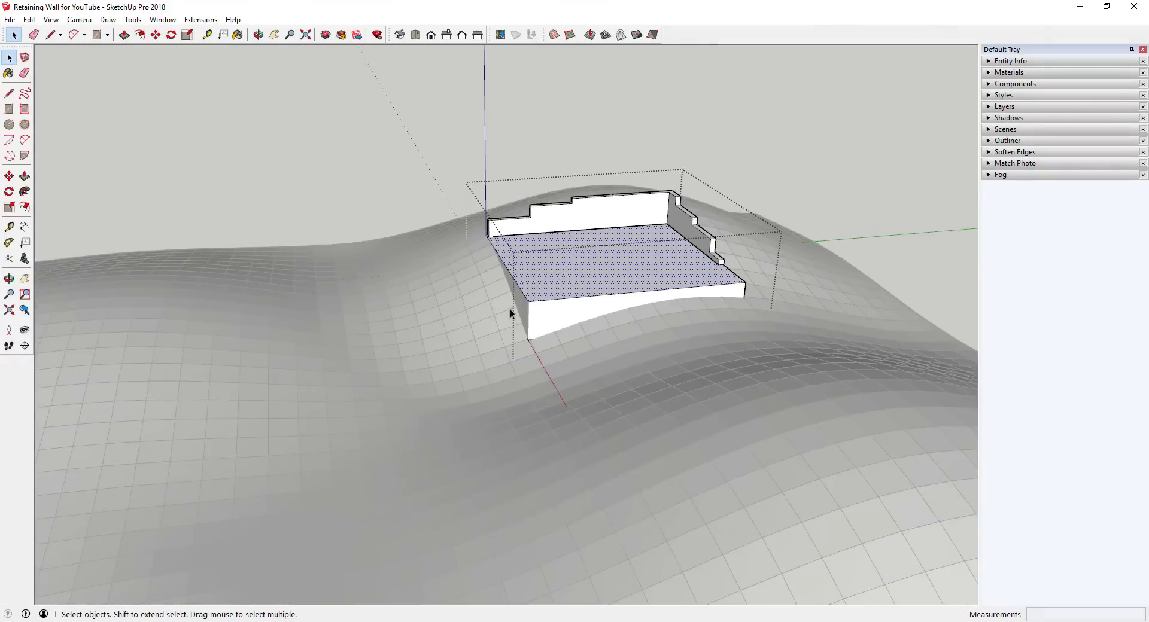
middle_drag(785, 293, 641, 188)
click(800, 179)
Open the terrain group, Smoove the mesh beside the pad's outer side with a 5' radius by about 7/8", and close the group
middle_drag(658, 246, 687, 239)
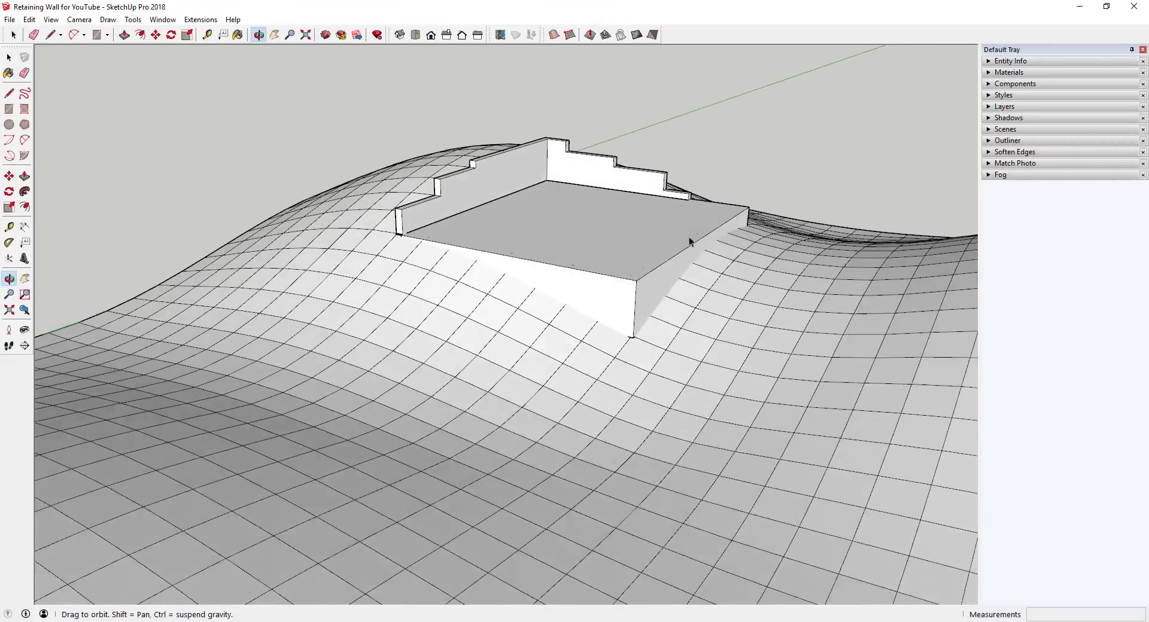
double_click(741, 282)
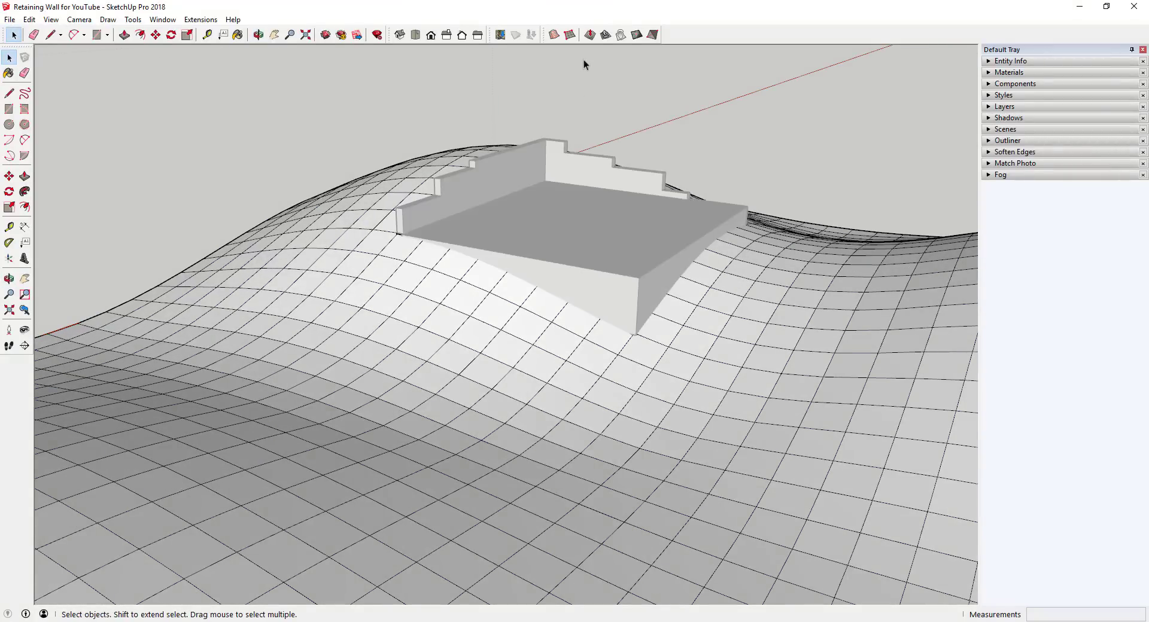
click(589, 35)
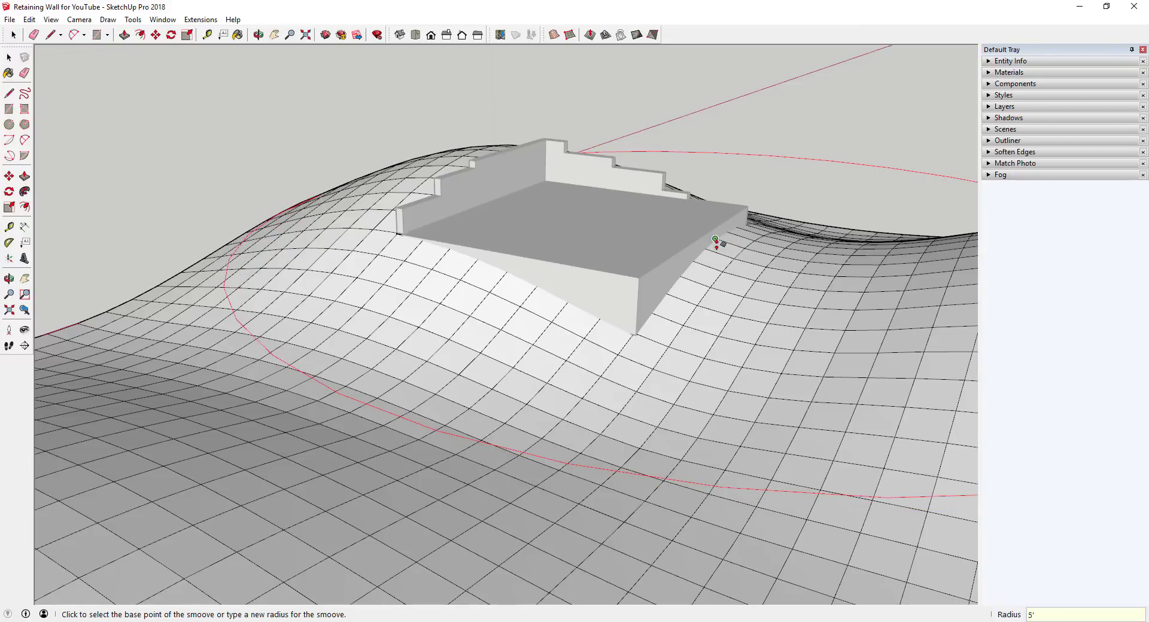
click(715, 240)
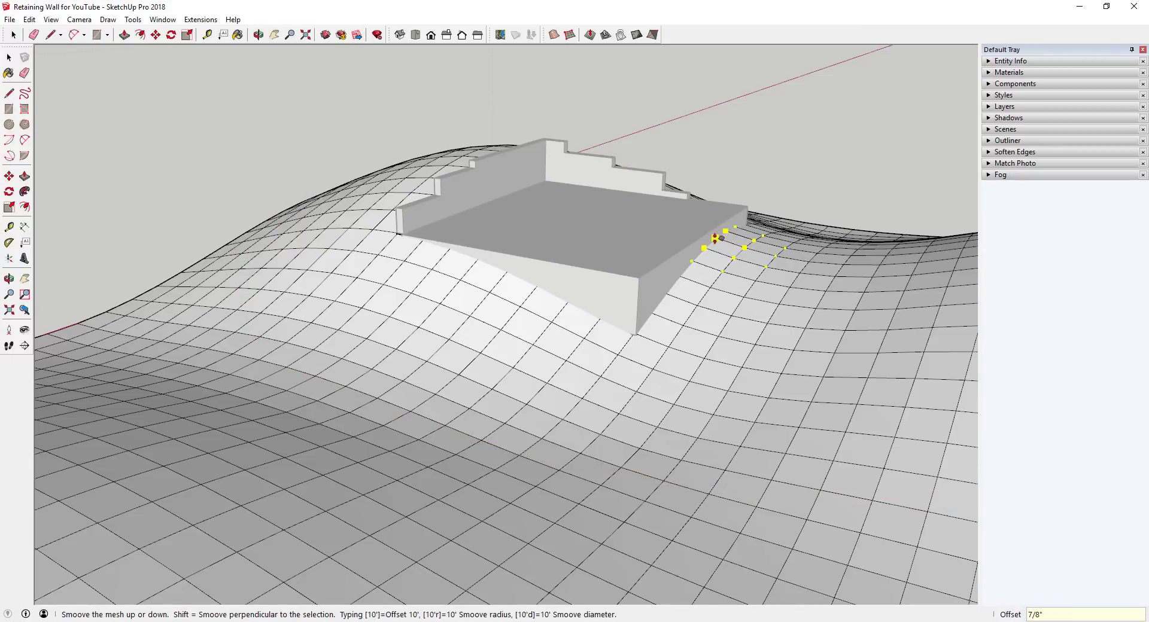
click(715, 240)
key(space)
middle_drag(715, 240, 762, 171)
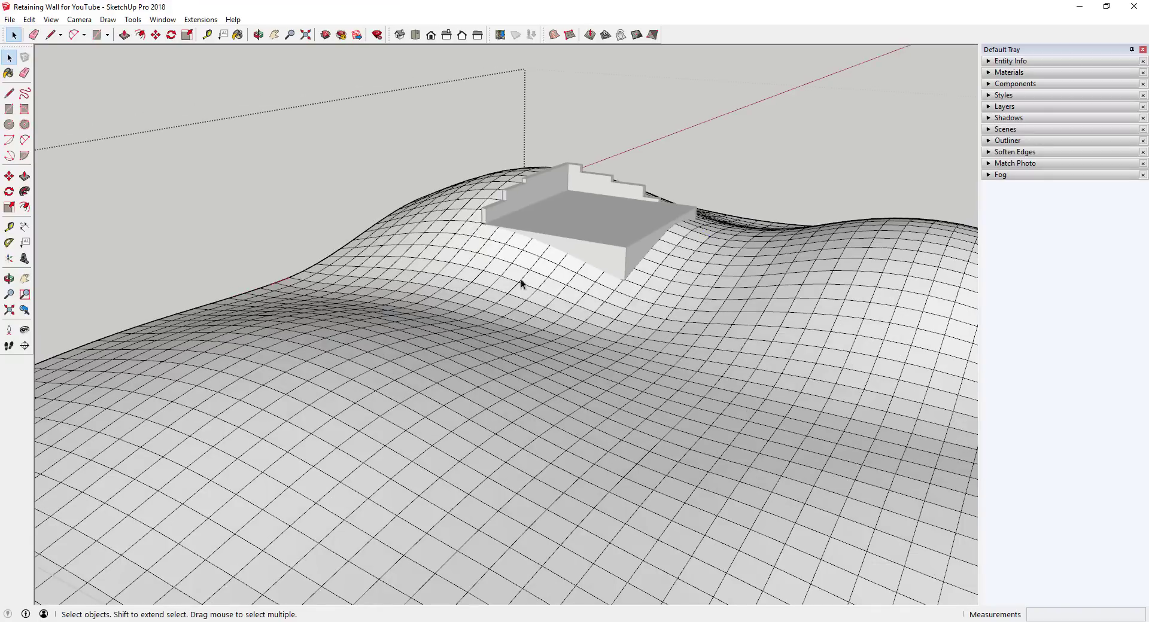
scroll(605, 210, up, 3)
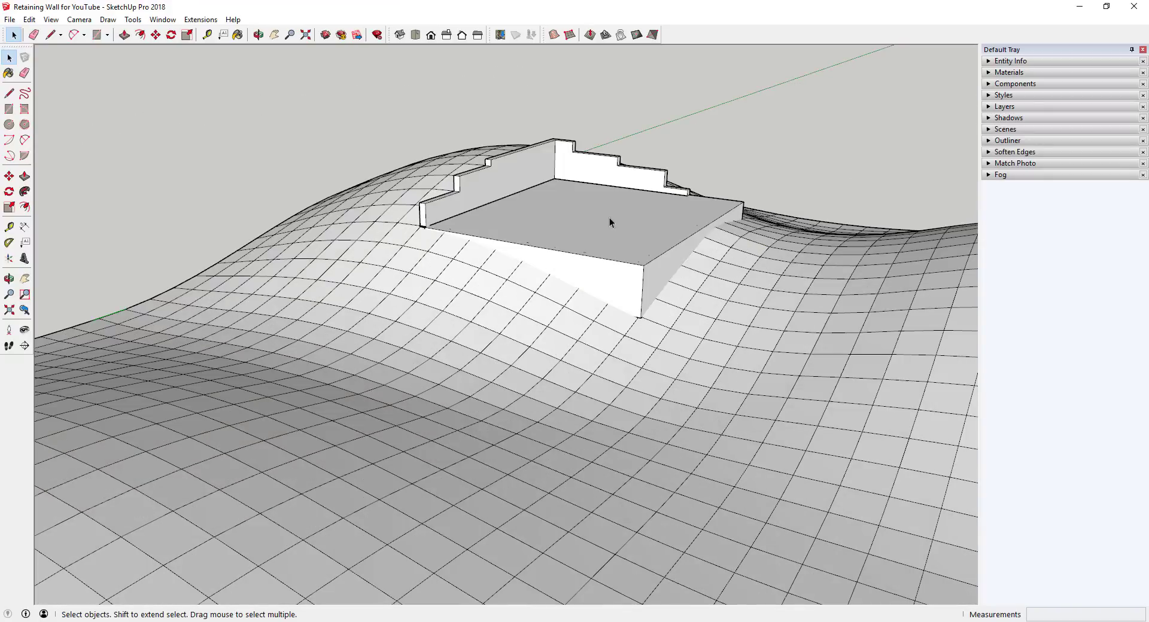
scroll(601, 200, up, 3)
middle_drag(601, 202, 568, 226)
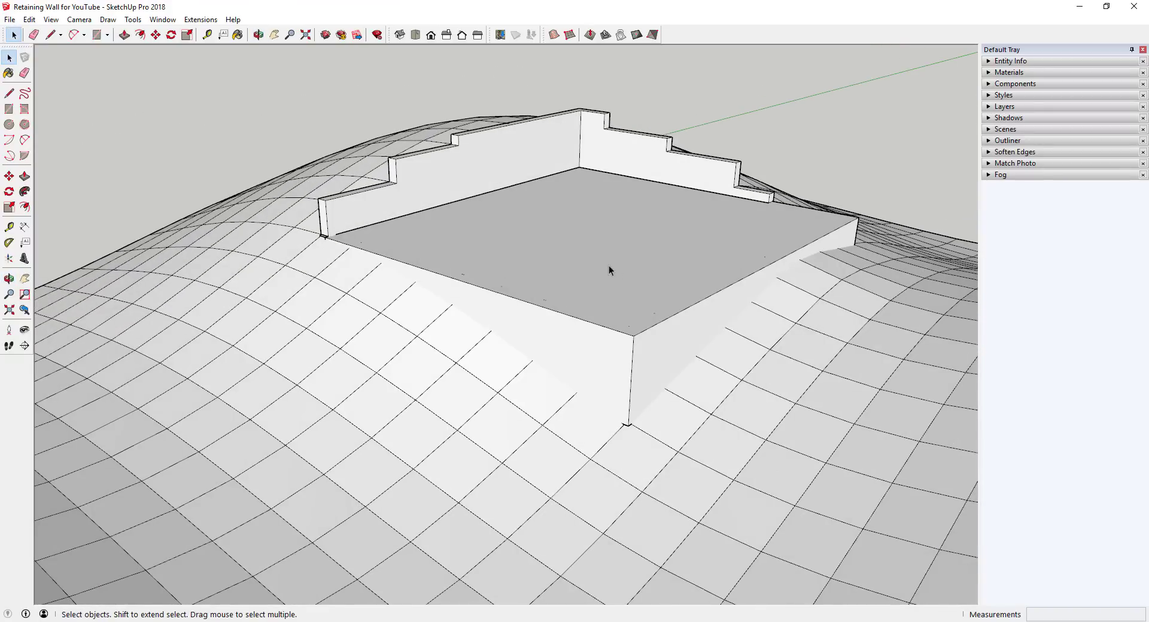
middle_drag(609, 266, 576, 242)
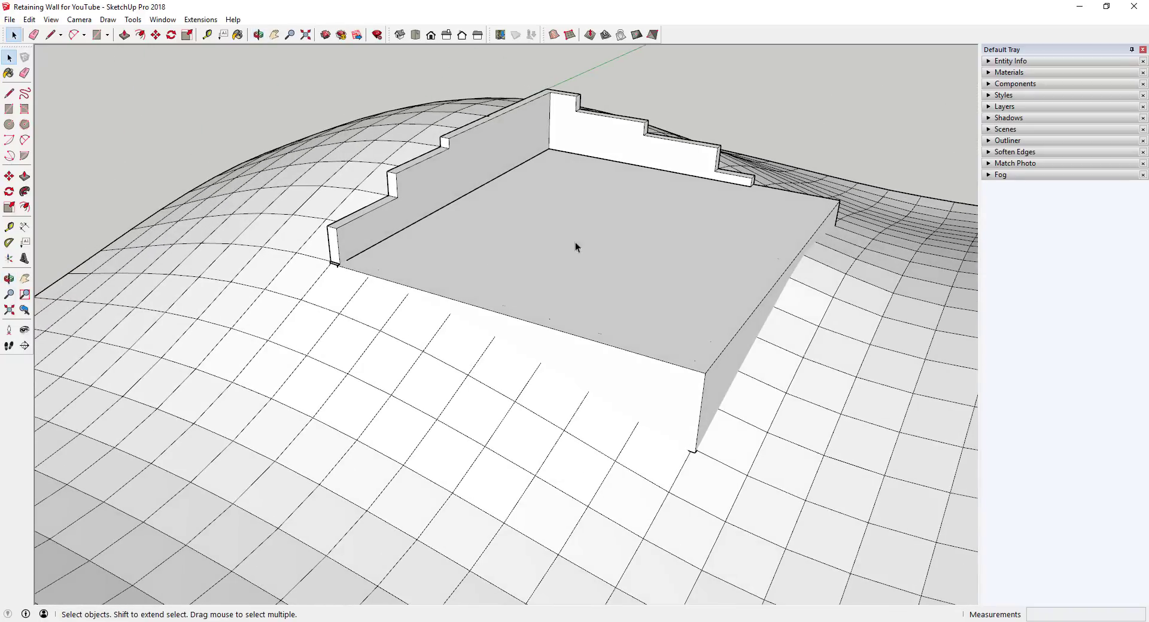